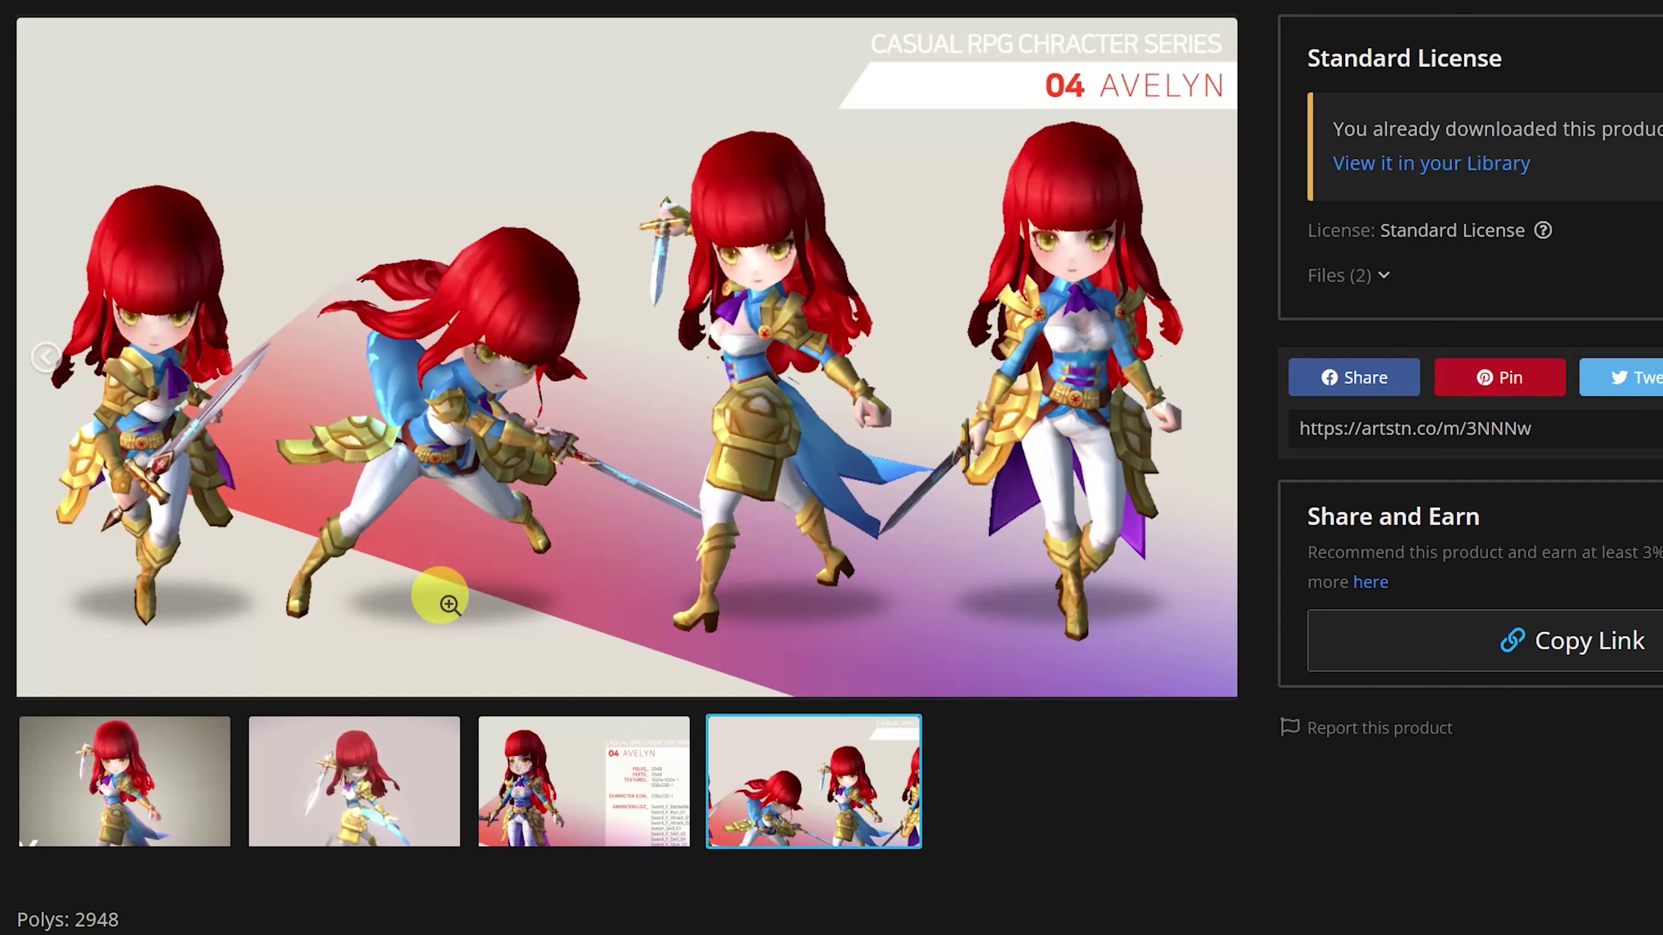
# Browse the Avelyn product gallery slides, zooming in and out of the lineup and 3D preview.
pyautogui.click(717, 532)
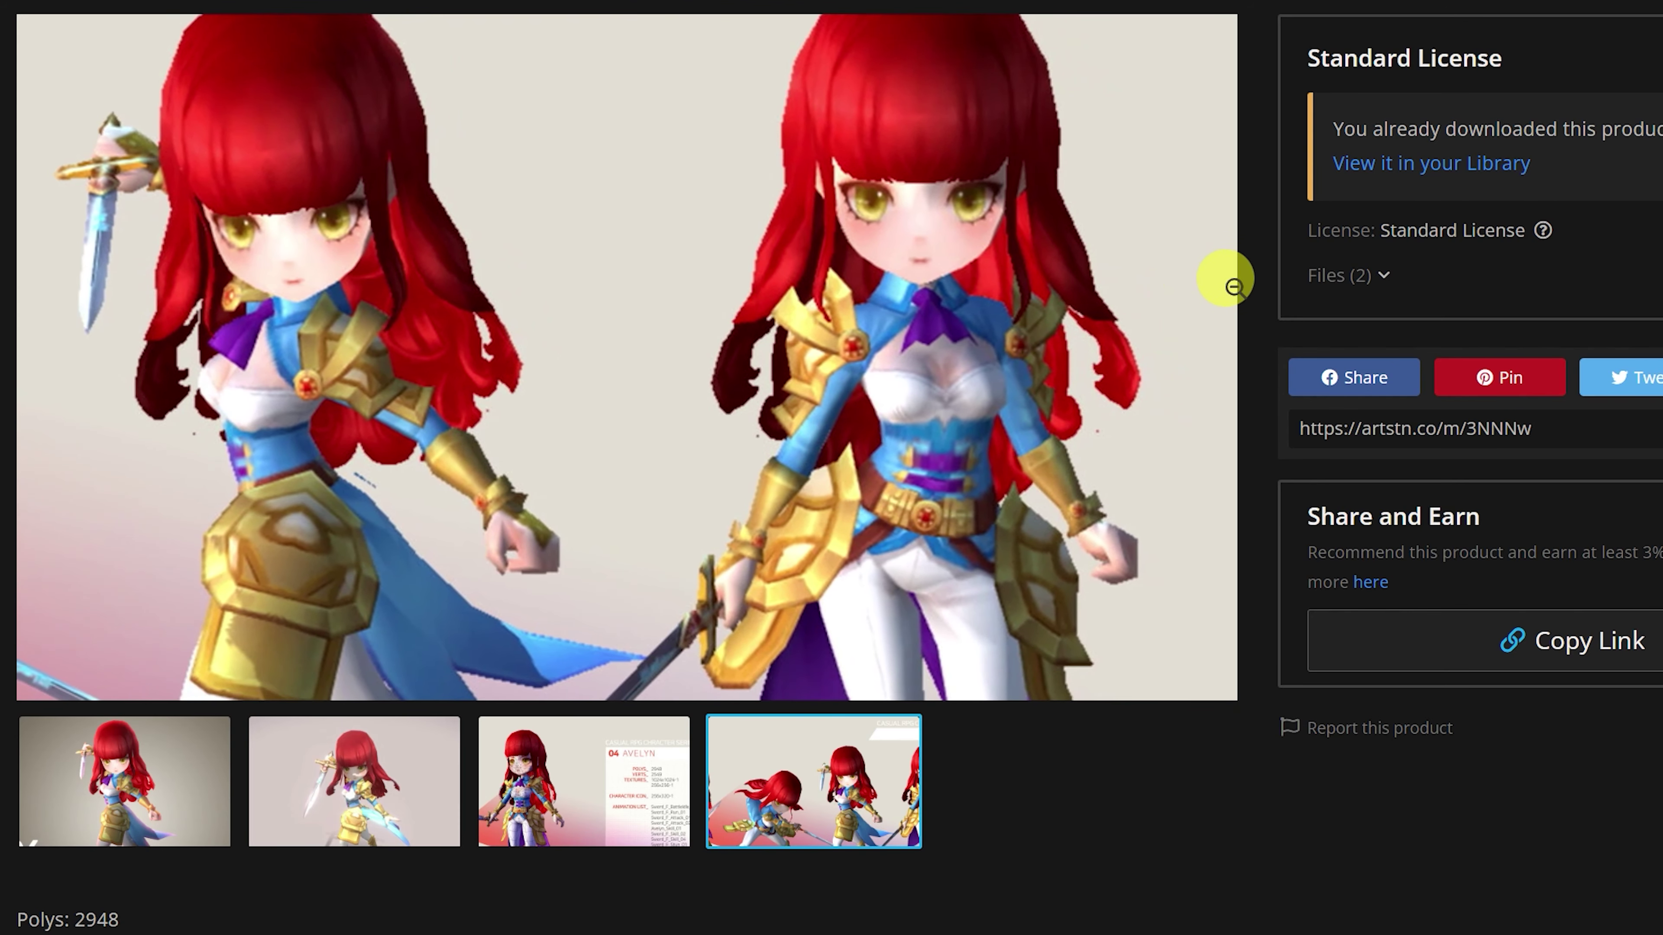
pyautogui.press('Left')
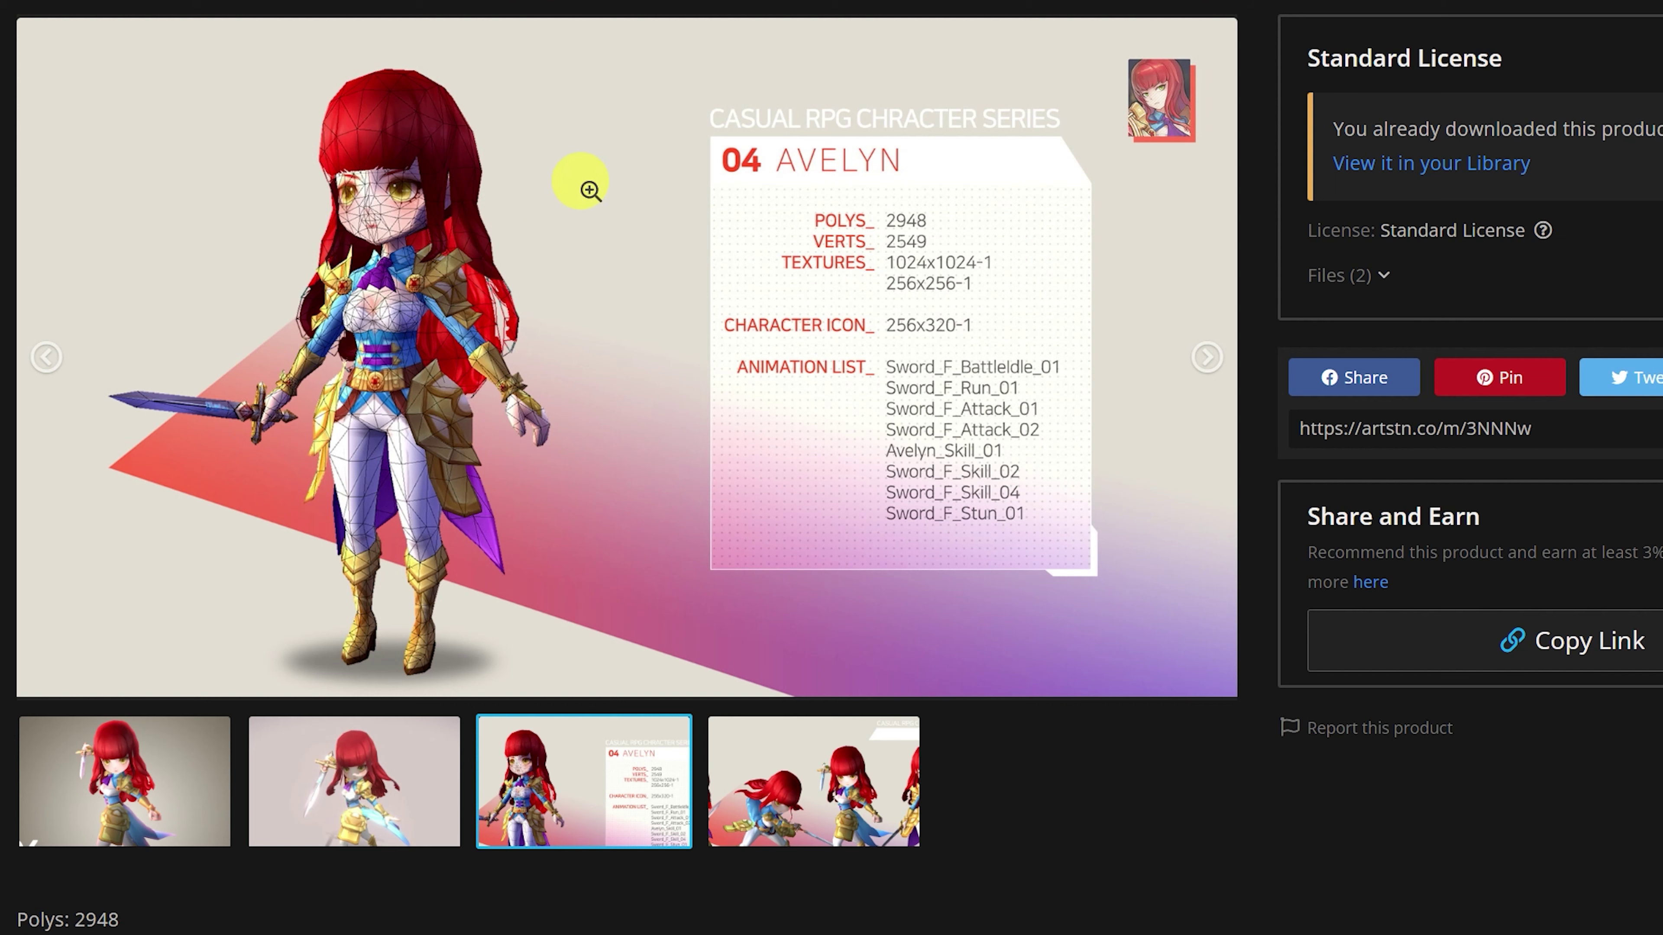
pyautogui.click(378, 822)
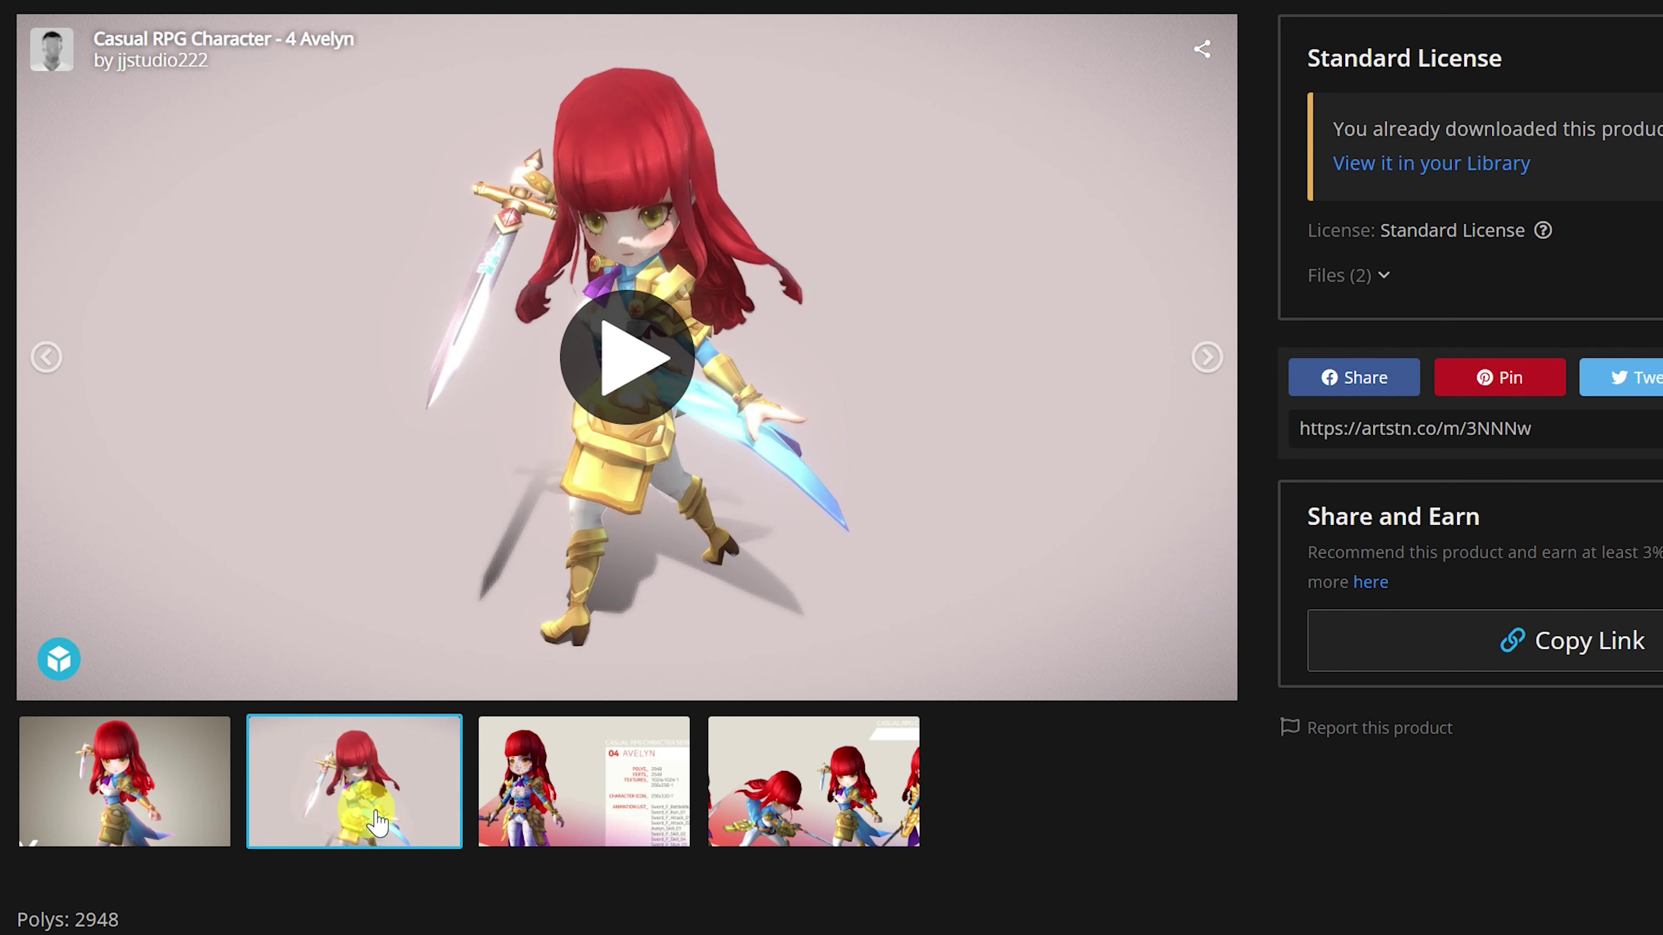
pyautogui.press('Left')
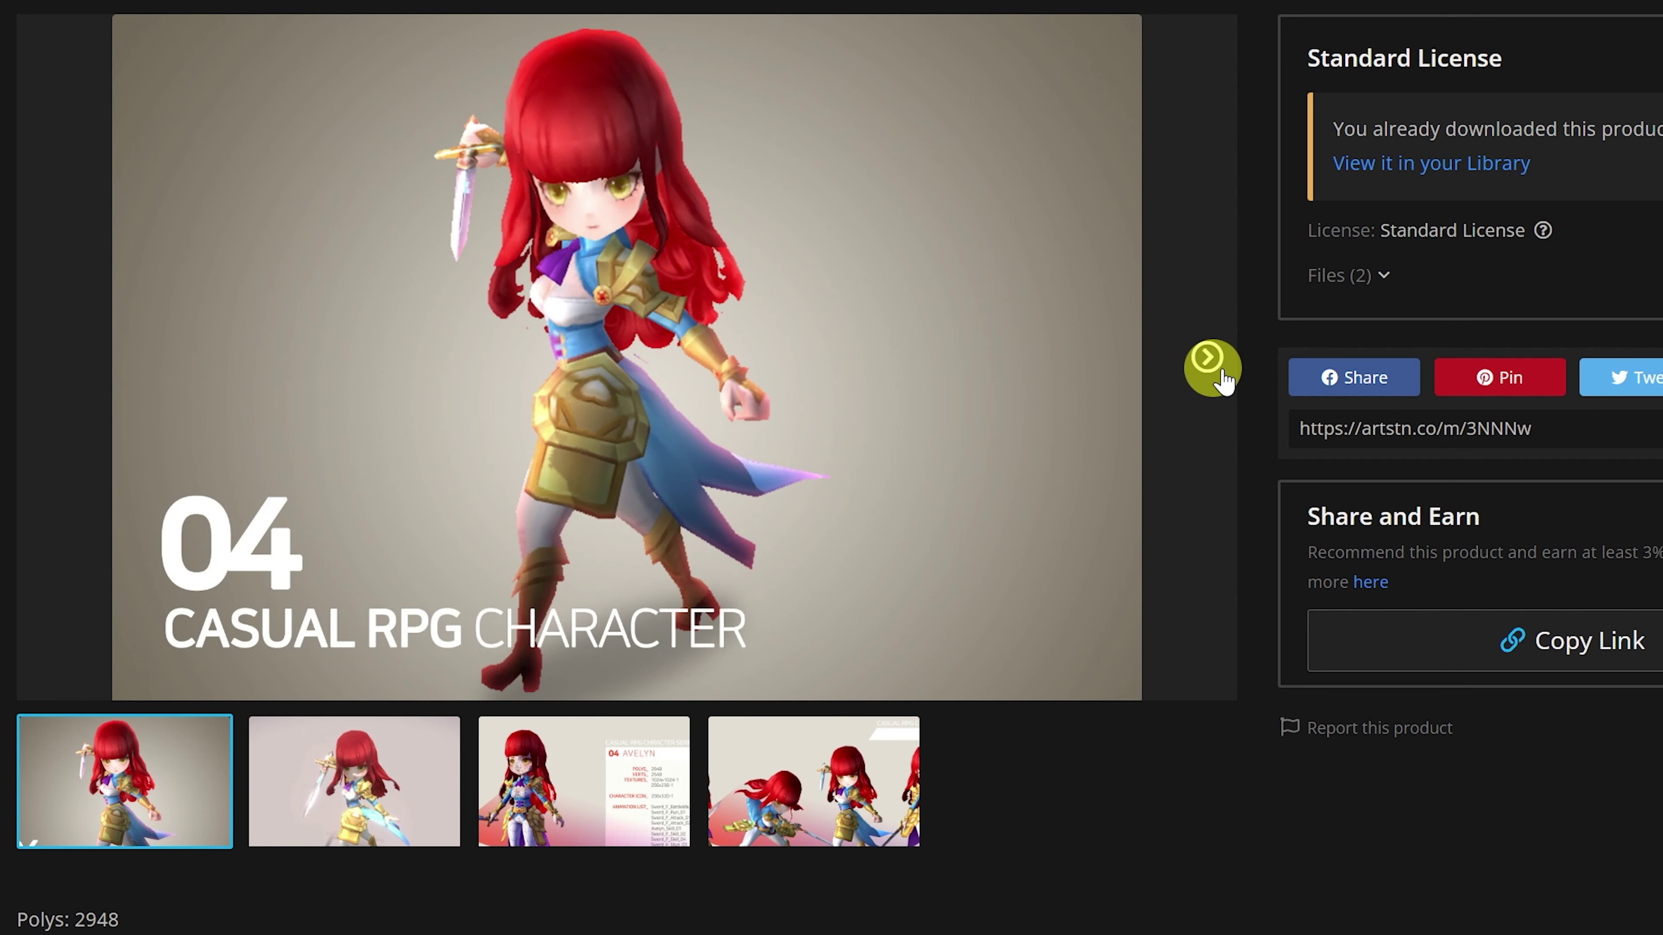
pyautogui.click(1207, 361)
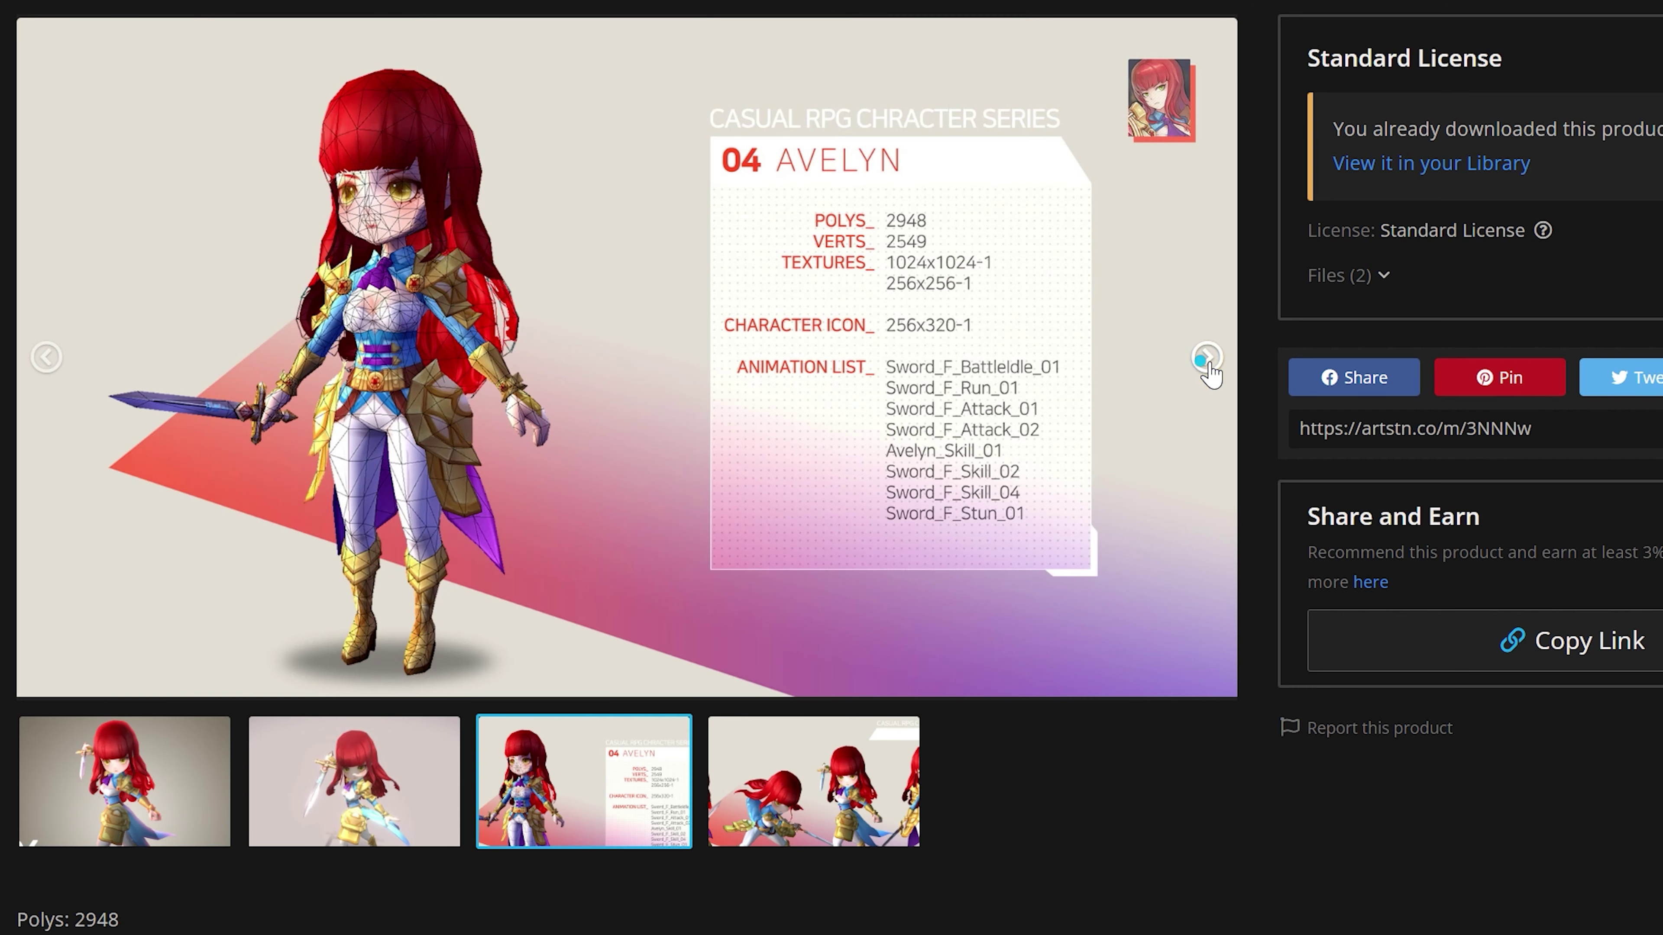
pyautogui.click(1207, 364)
pyautogui.click(1218, 368)
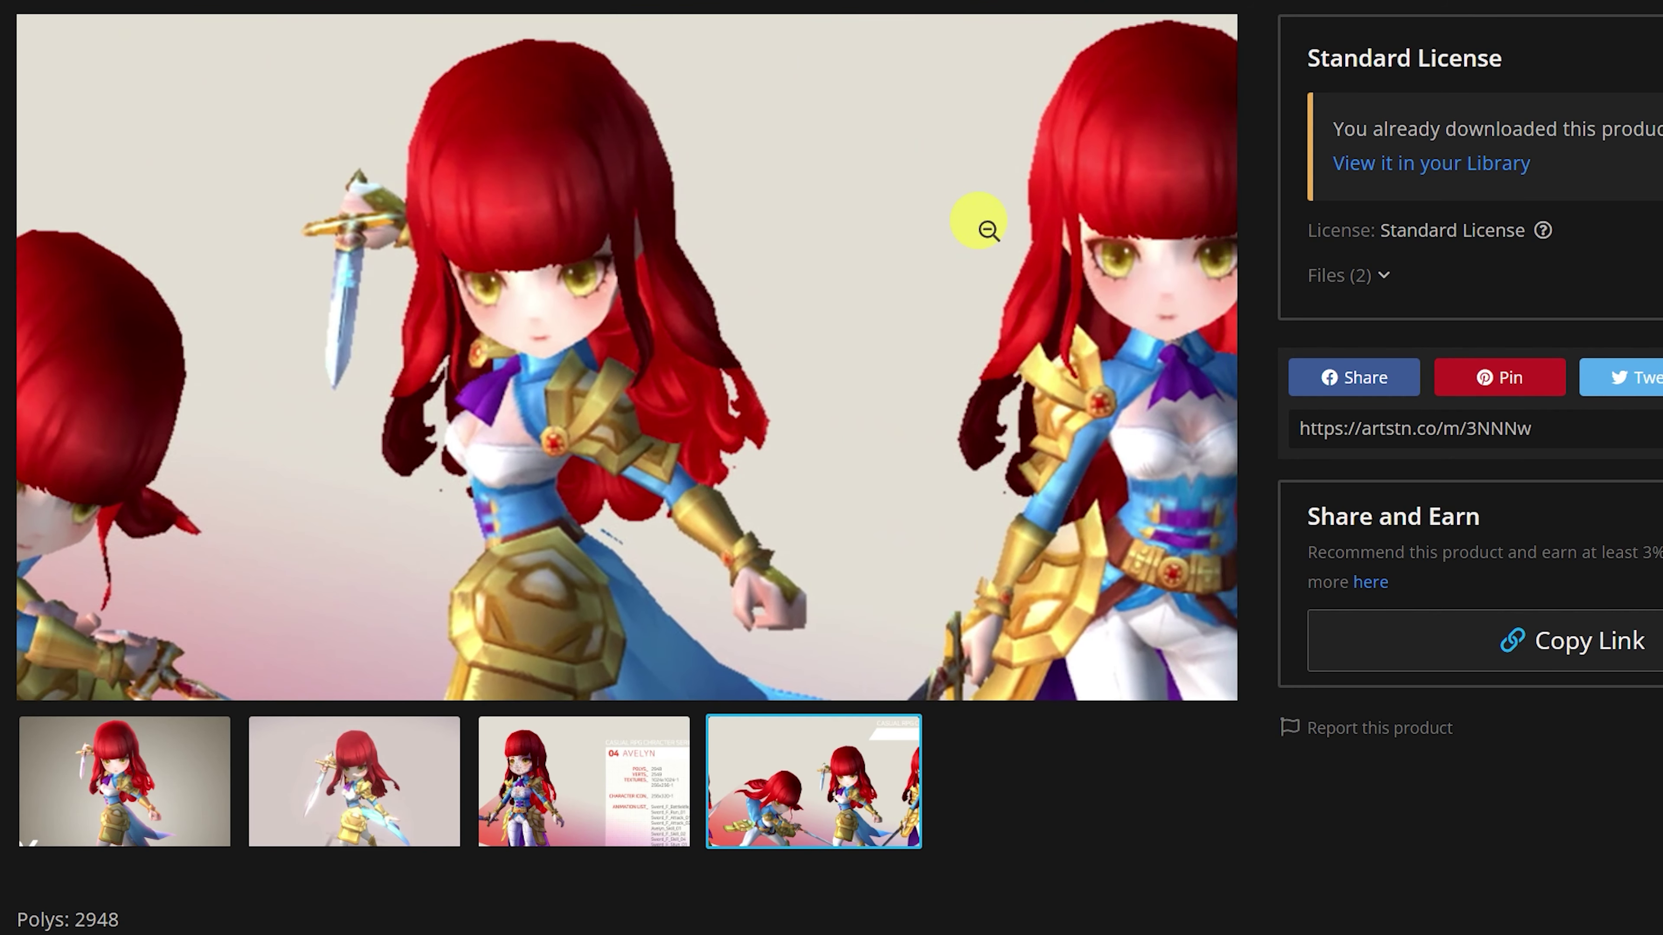
pyautogui.click(972, 223)
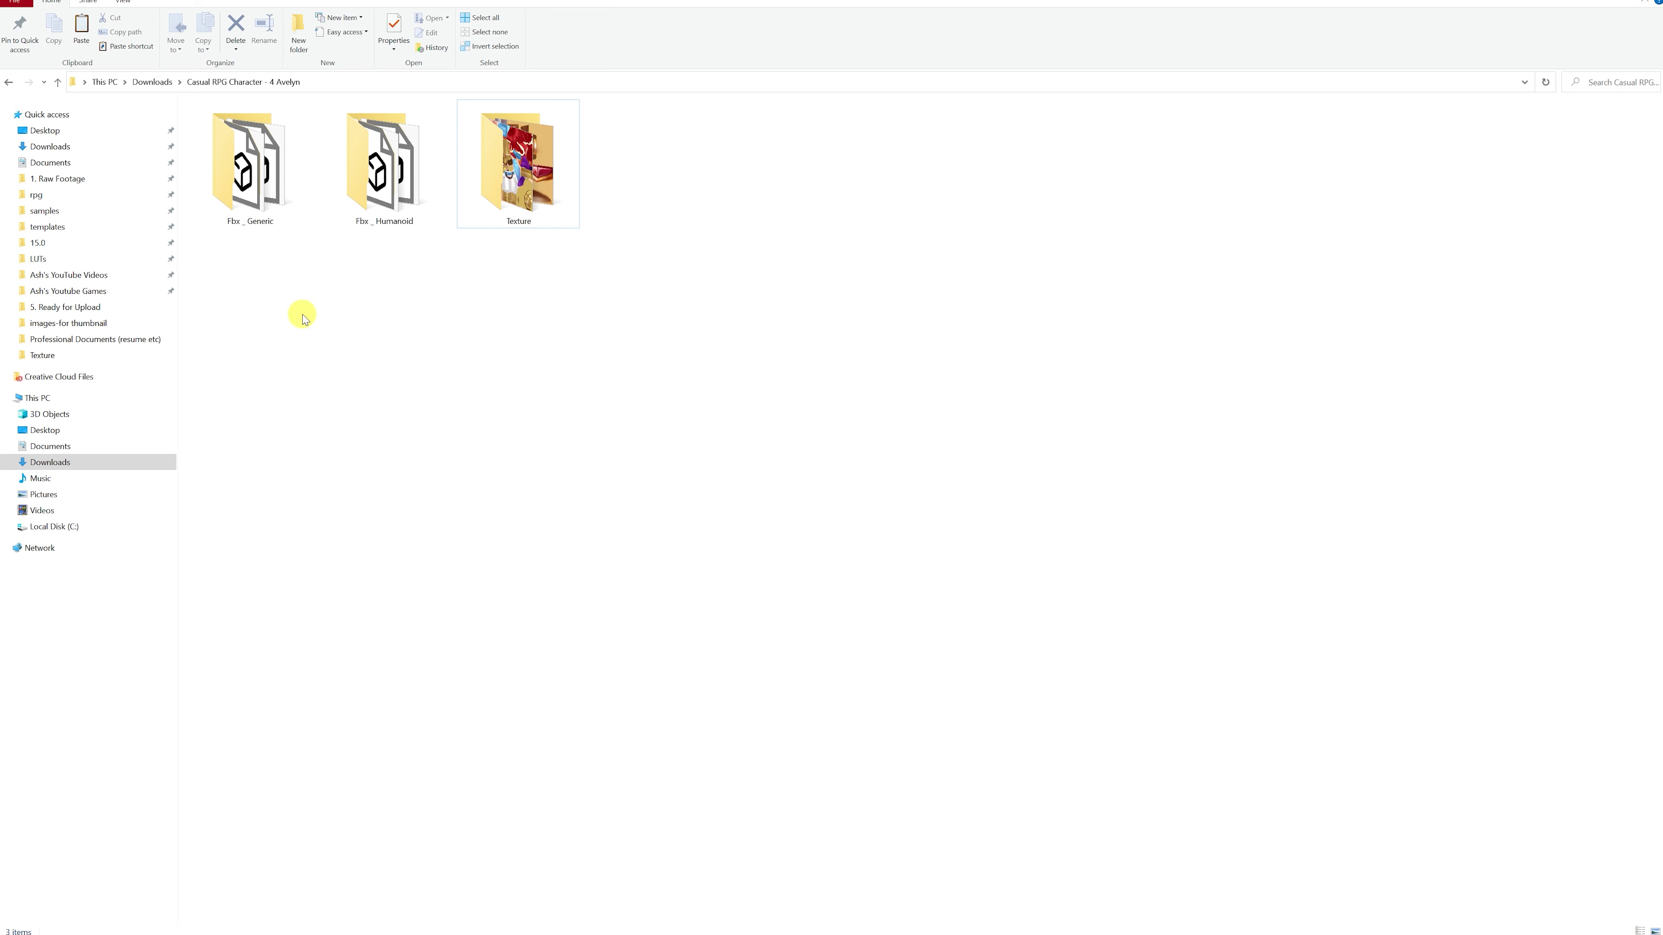
# Look through the FBX files in the Fbx _ Generic and Fbx _ Humanoid folders.
pyautogui.click(250, 216)
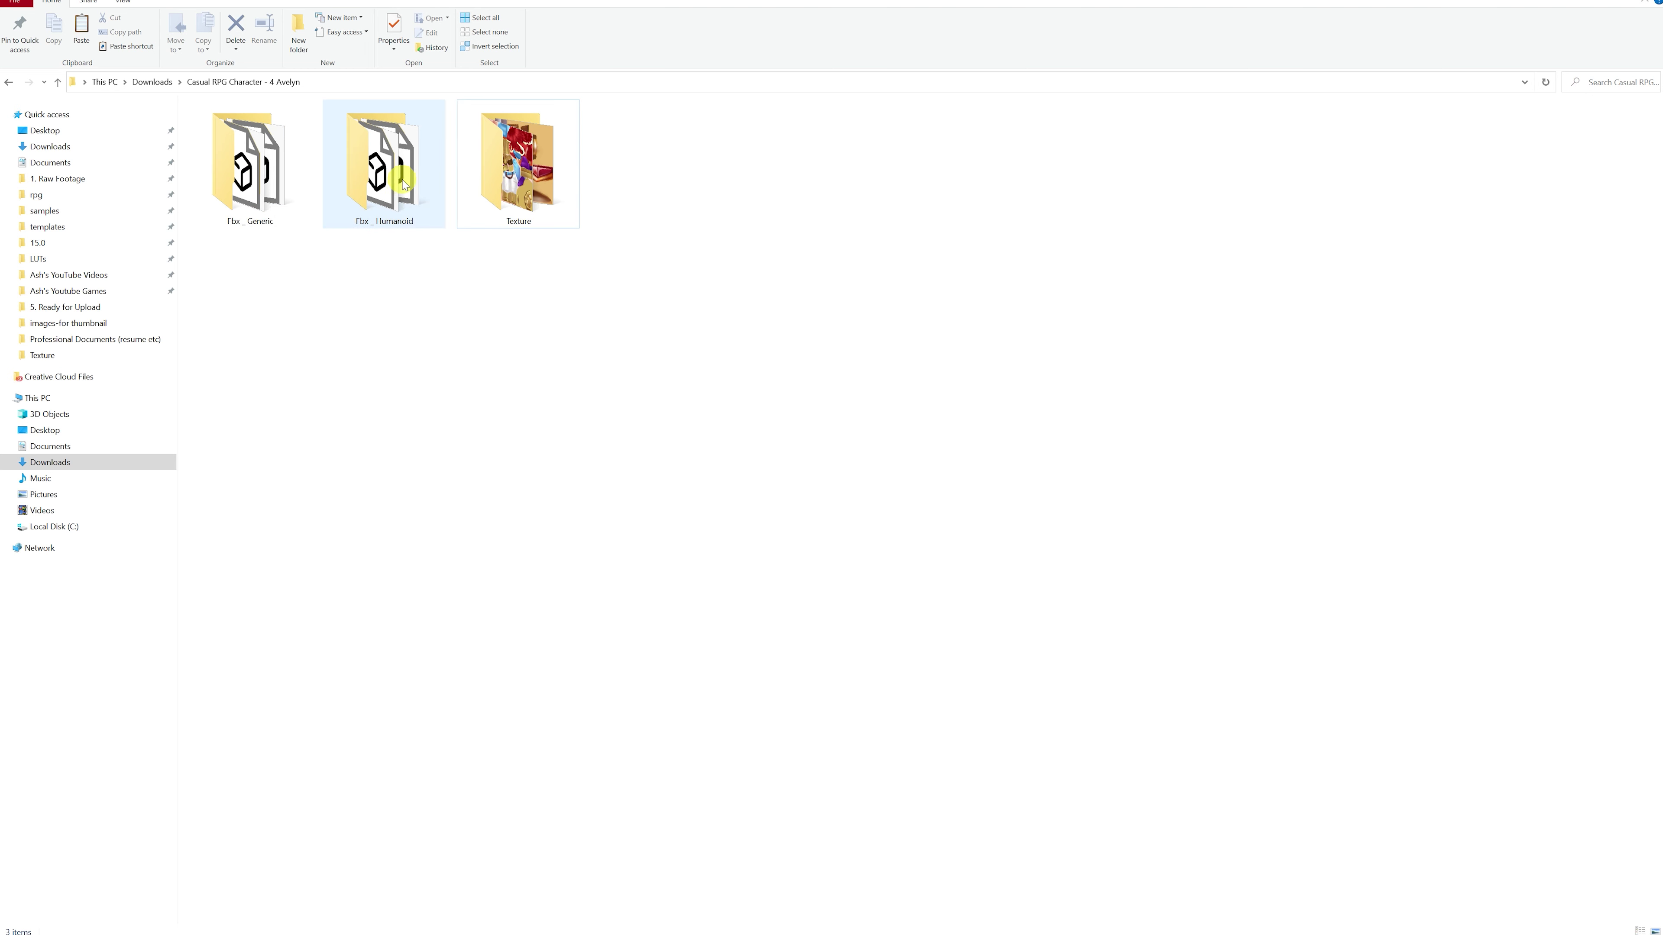
pyautogui.doubleClick(252, 167)
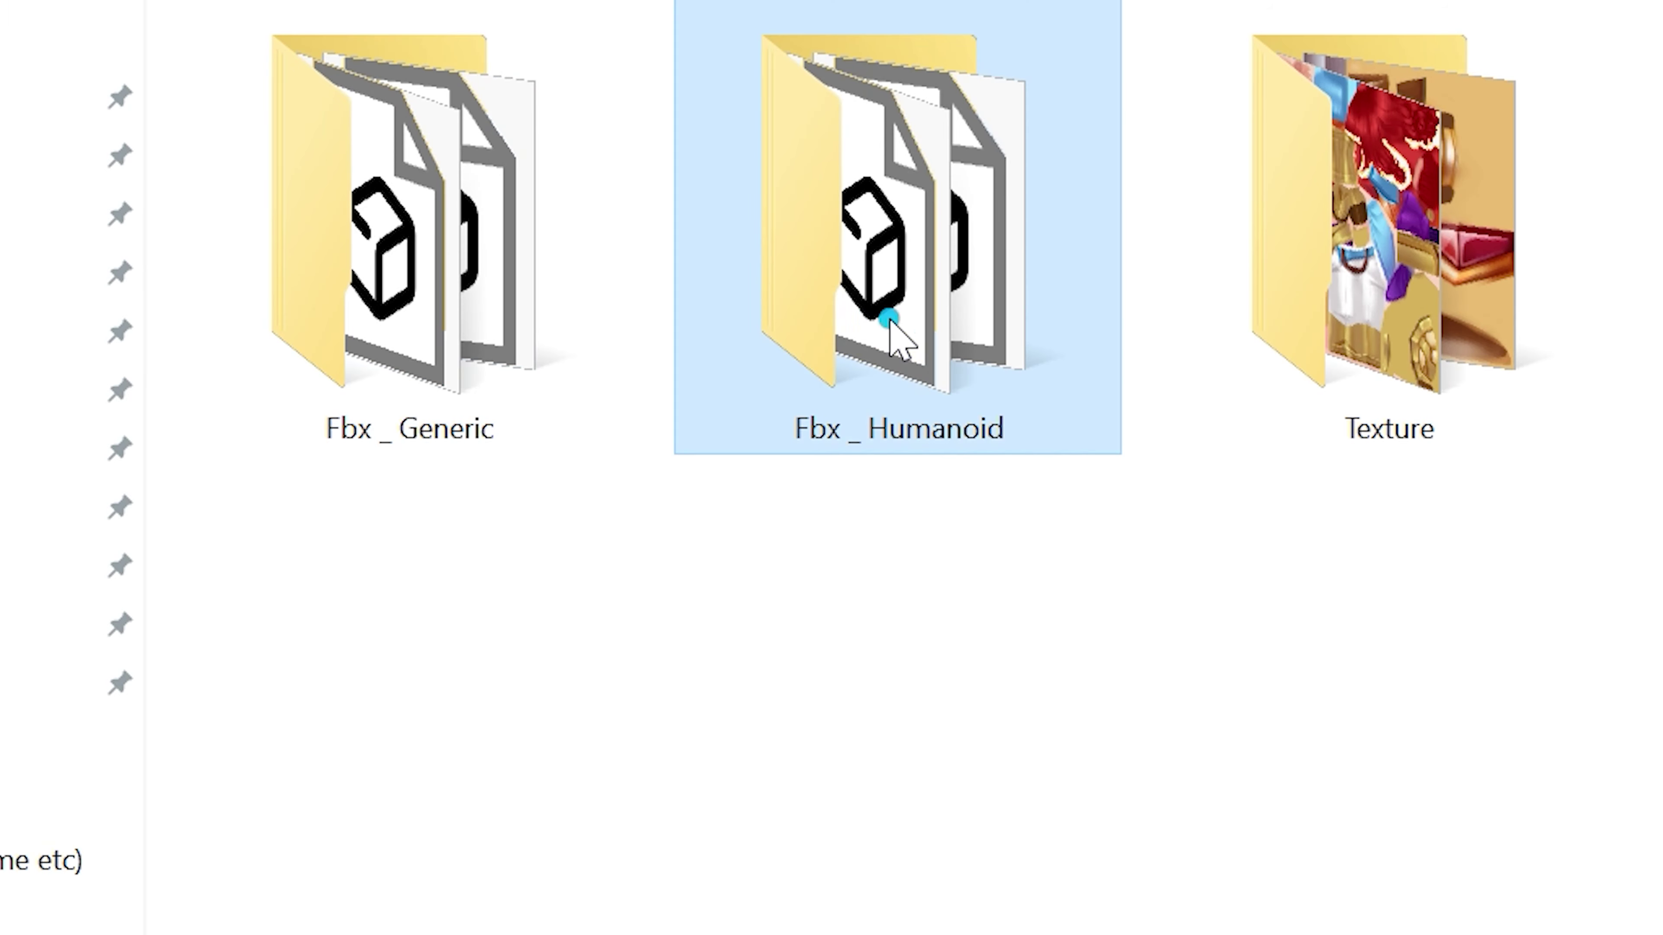
pyautogui.doubleClick(891, 323)
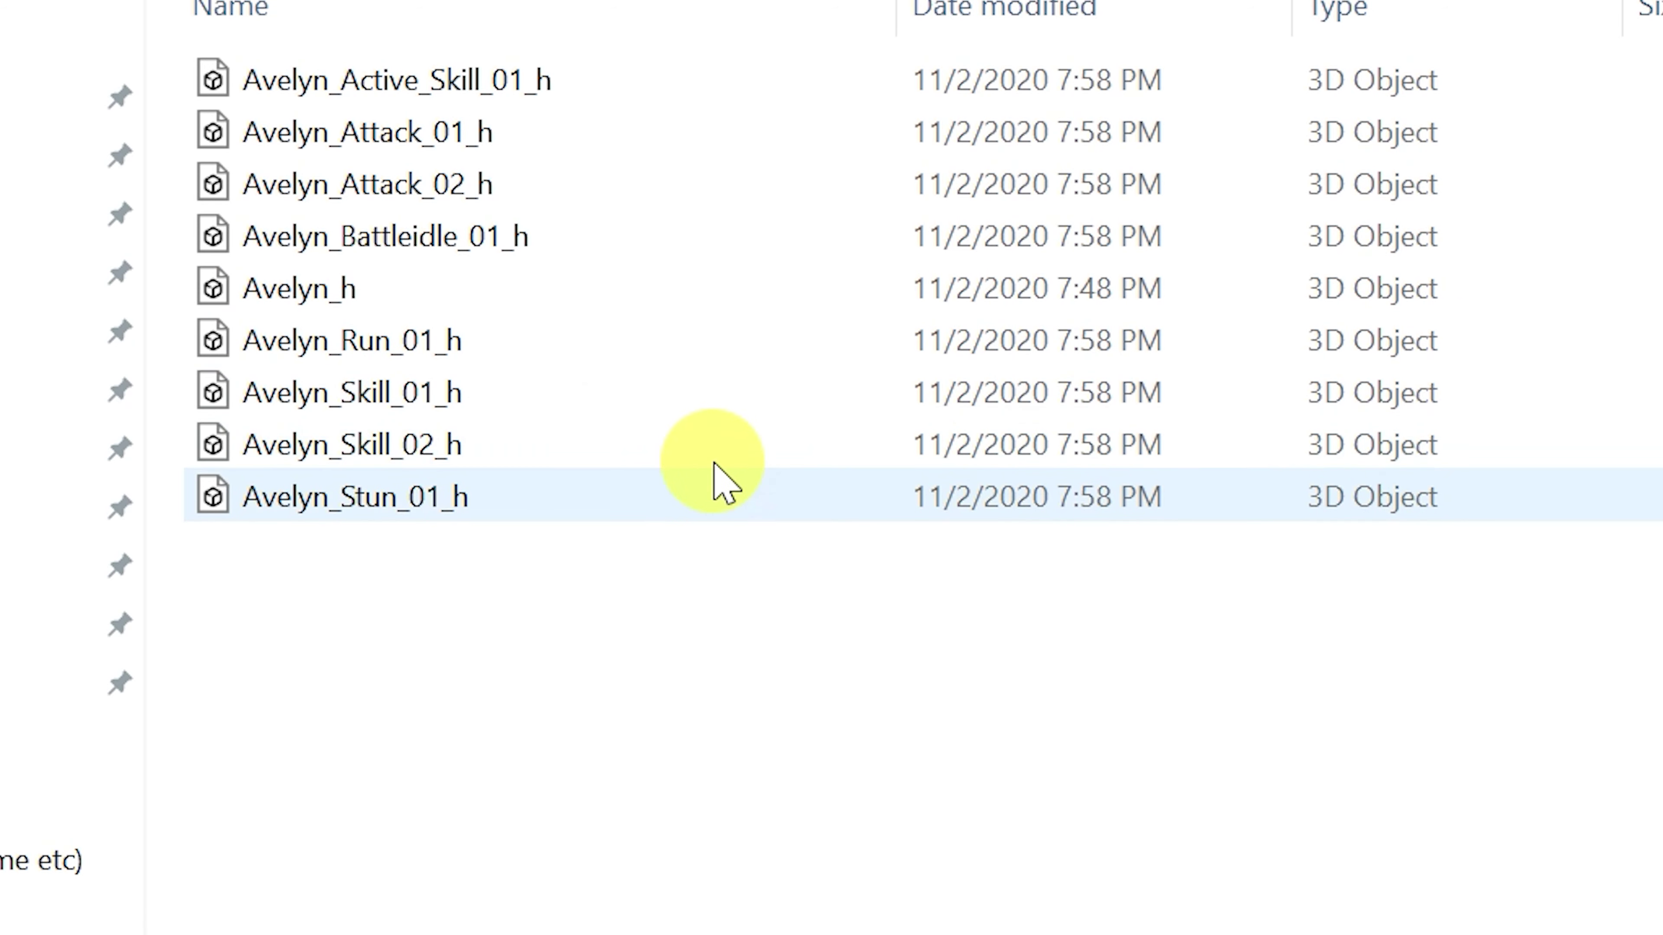
pyautogui.hotkey('alt', 'Up')
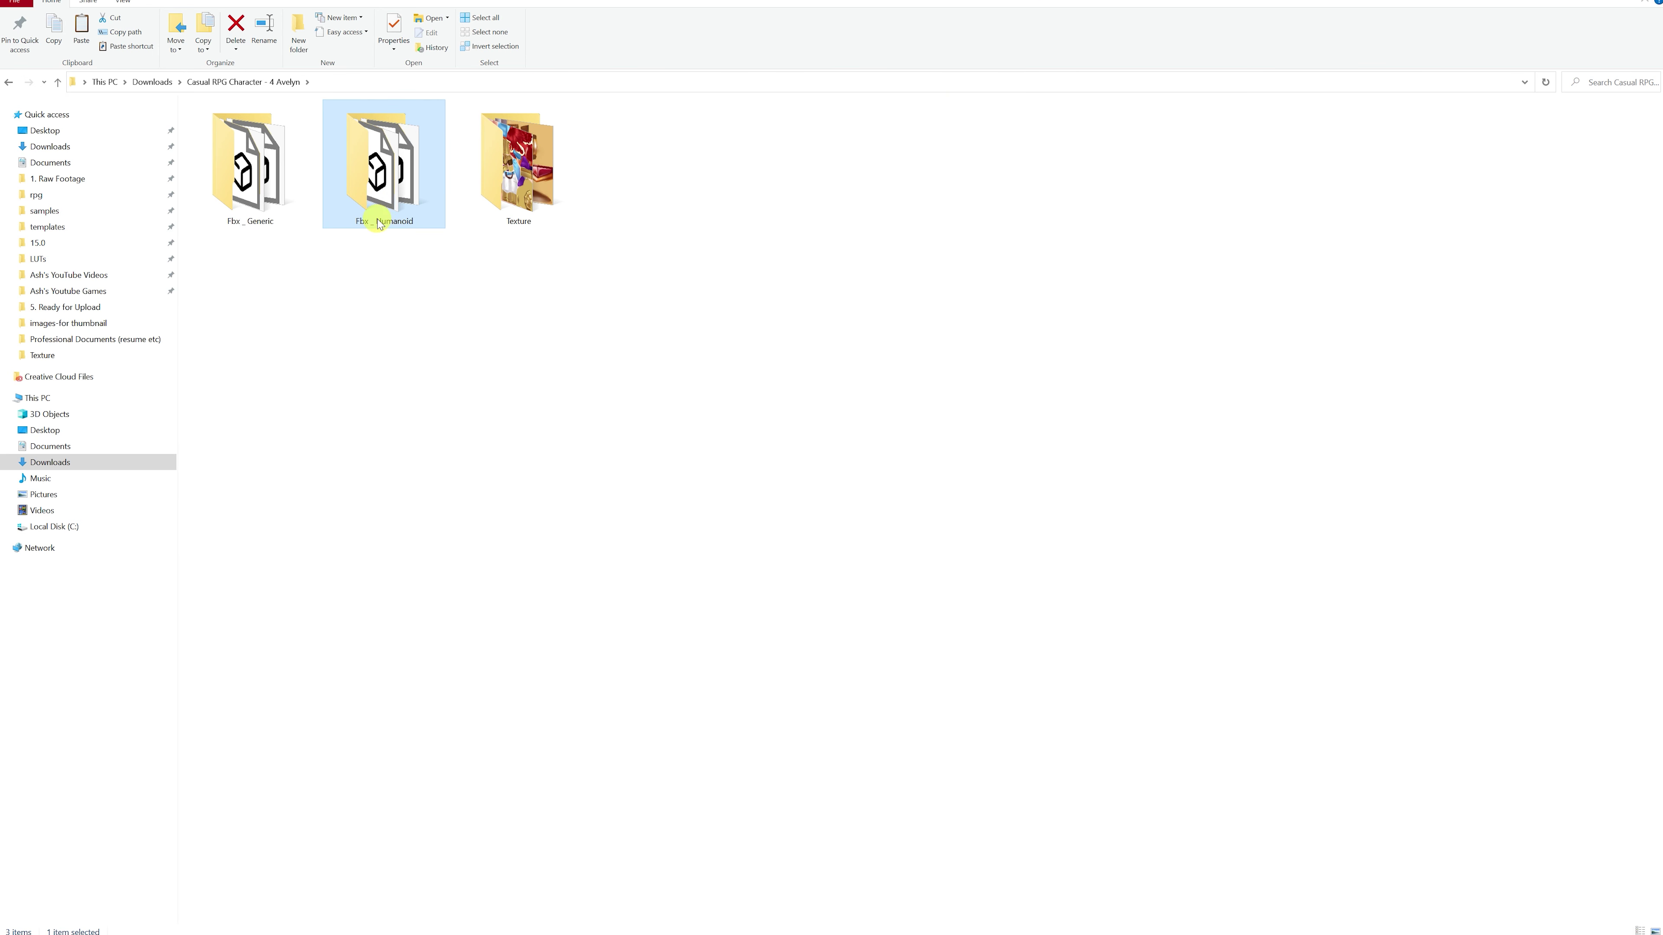
# Inspect the Texture folder's portrait, RuneKnight_F_Avelyn and Sword_05 images.
pyautogui.click(511, 343)
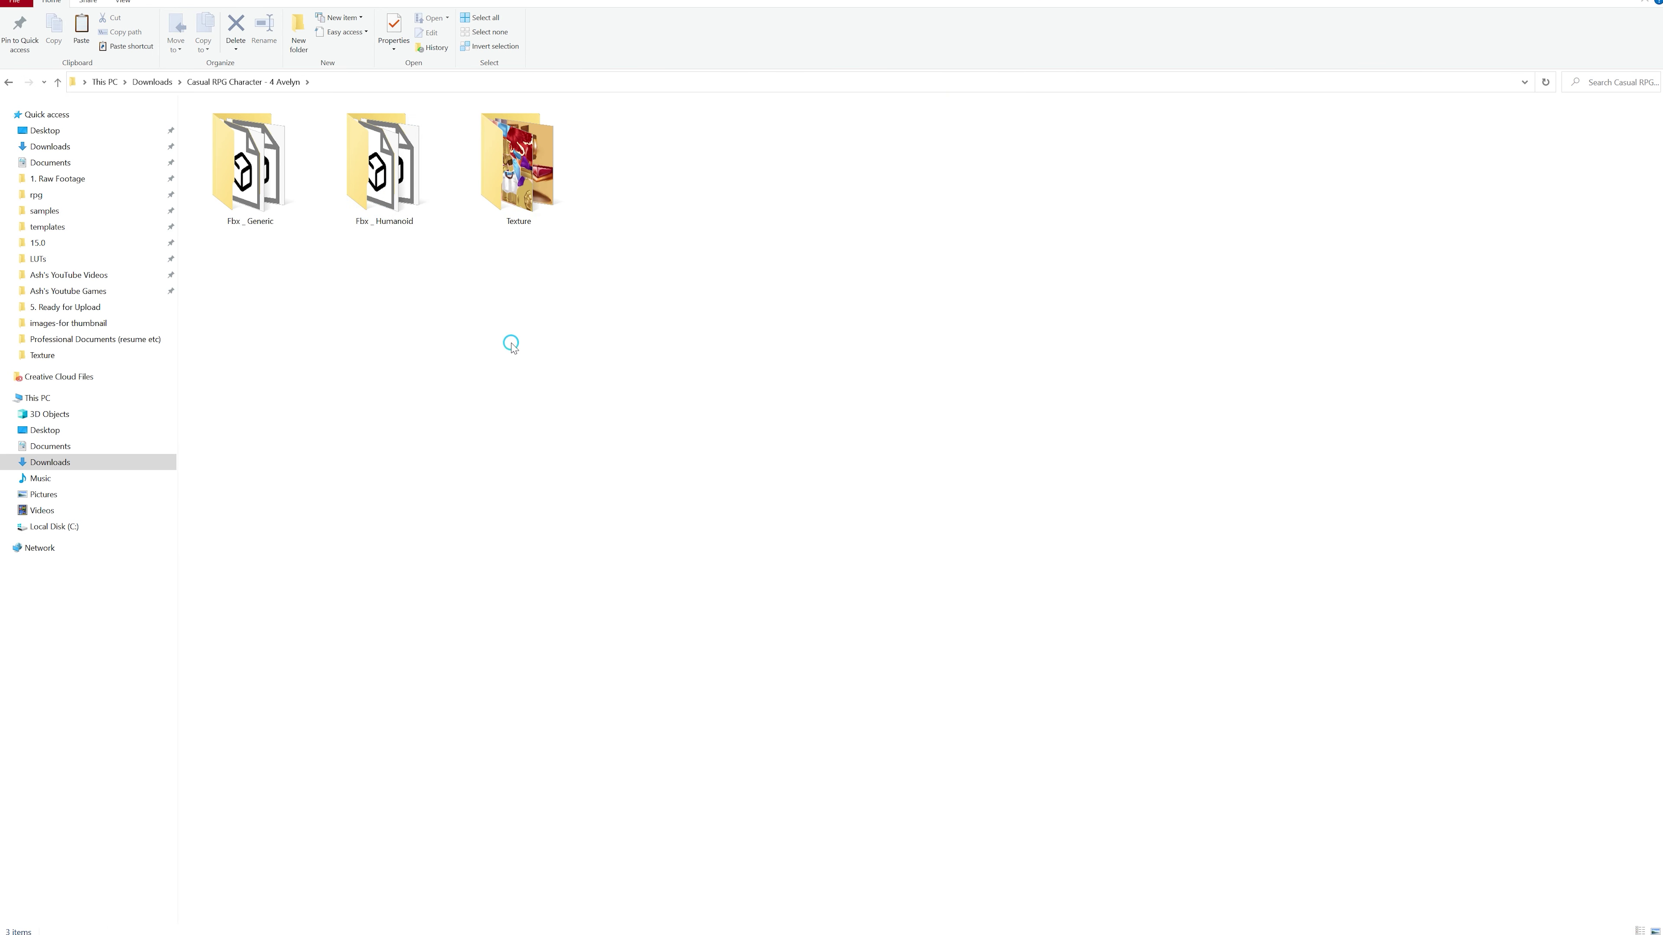
pyautogui.doubleClick(522, 175)
pyautogui.click(258, 216)
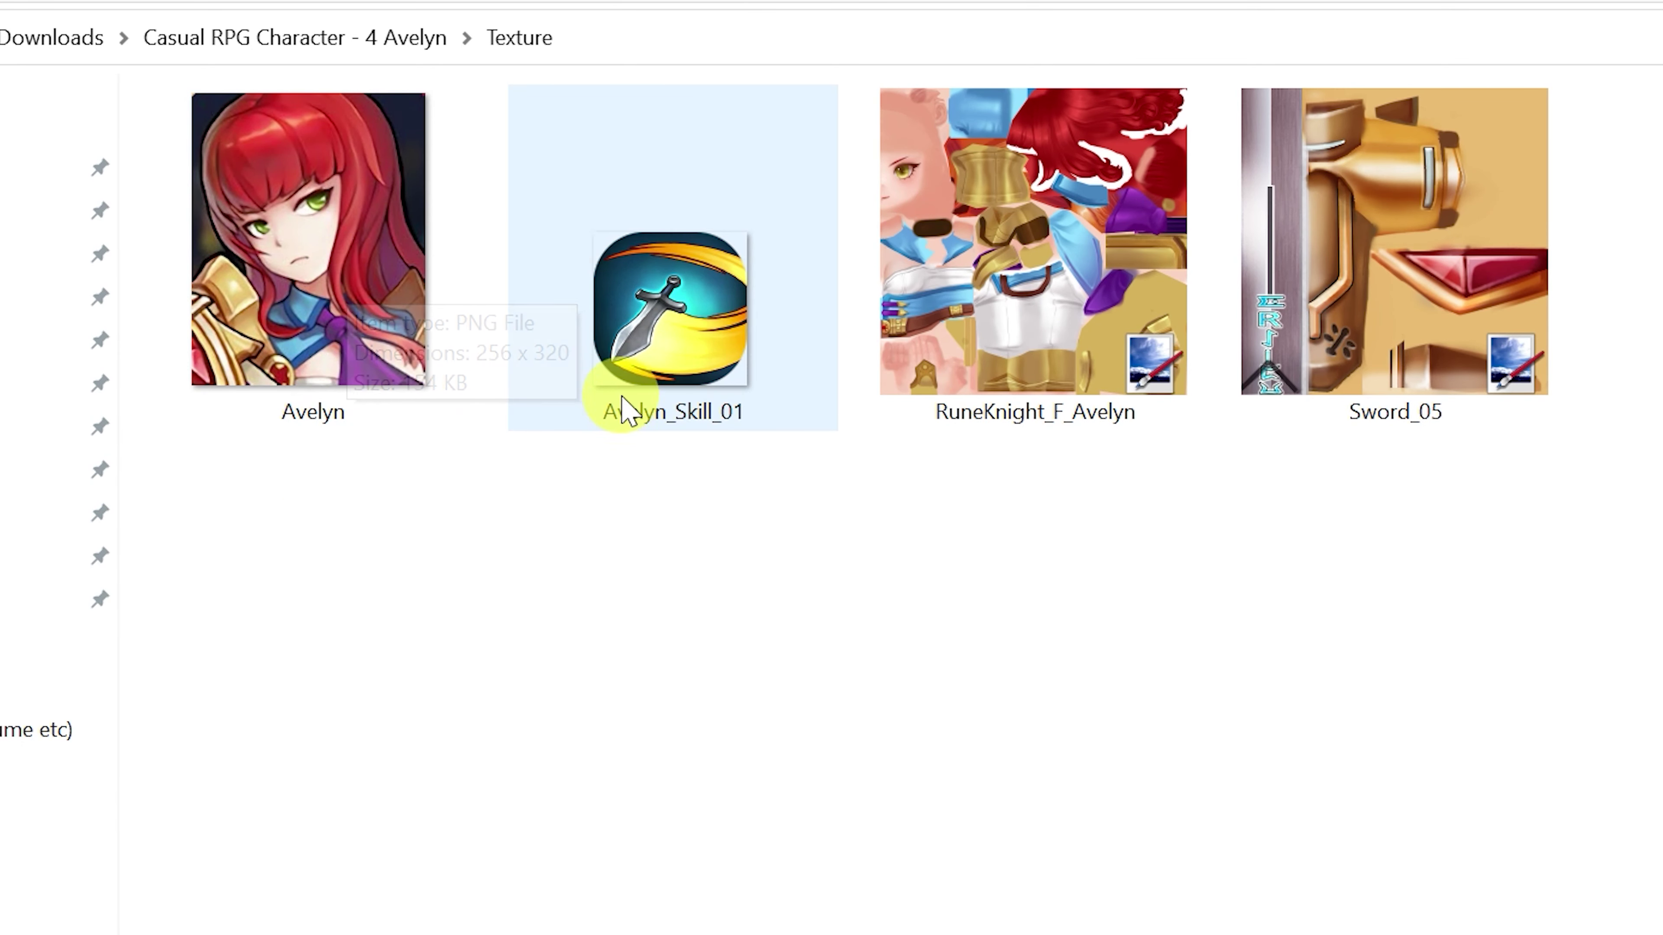
pyautogui.moveTo(677, 385)
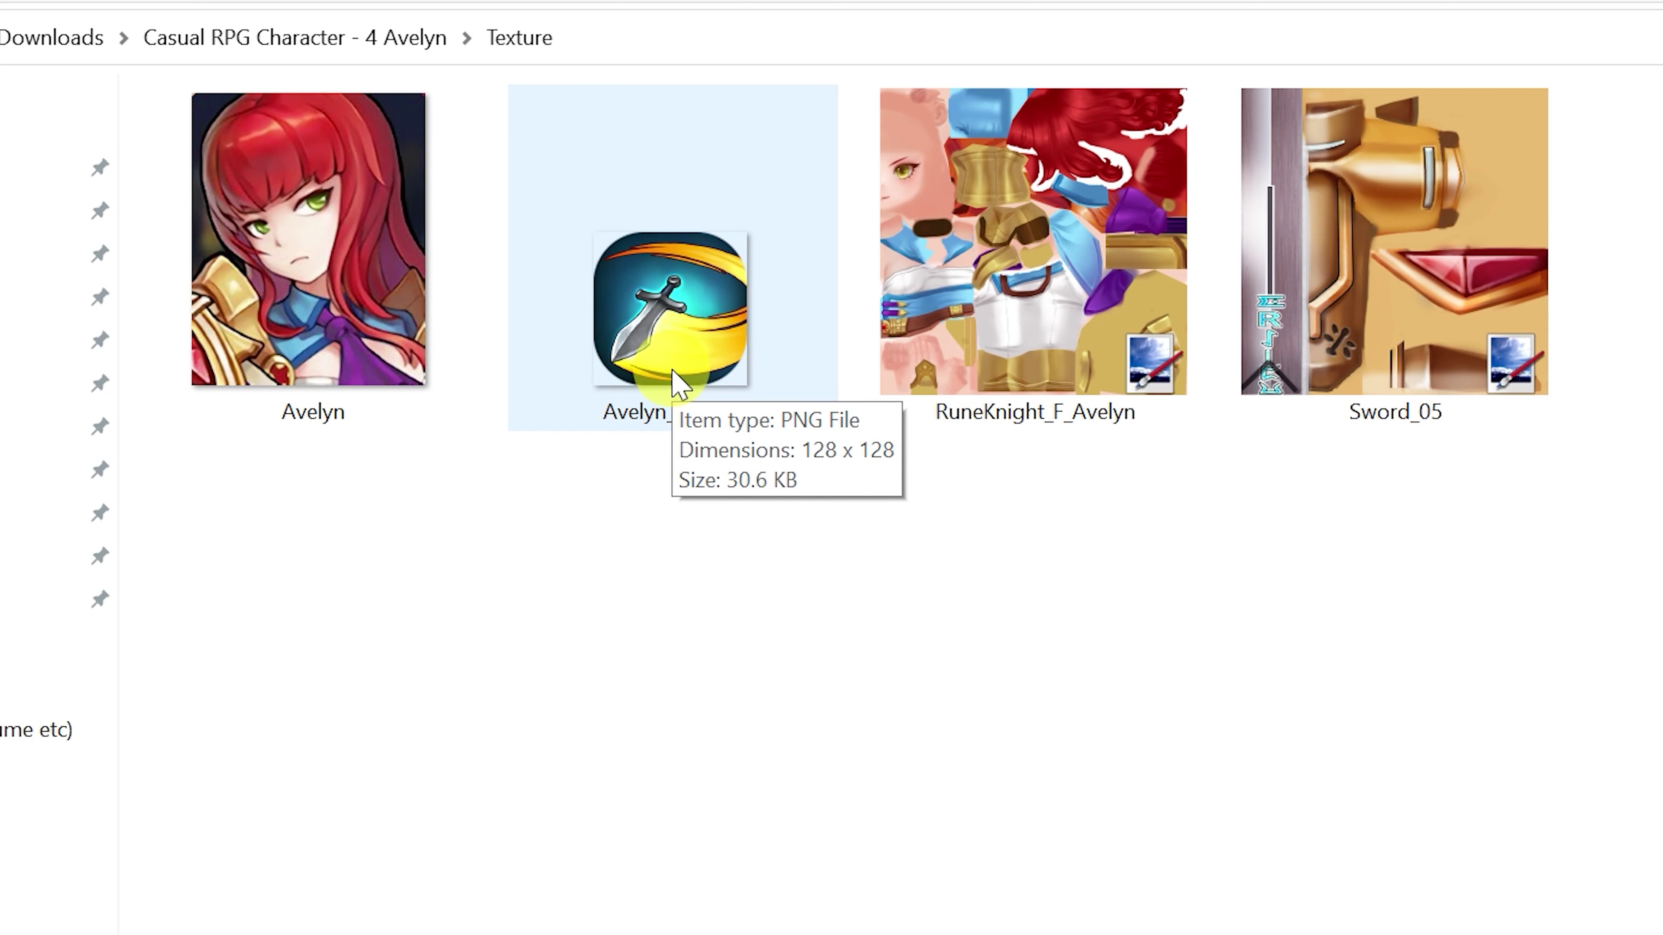
pyautogui.click(1050, 393)
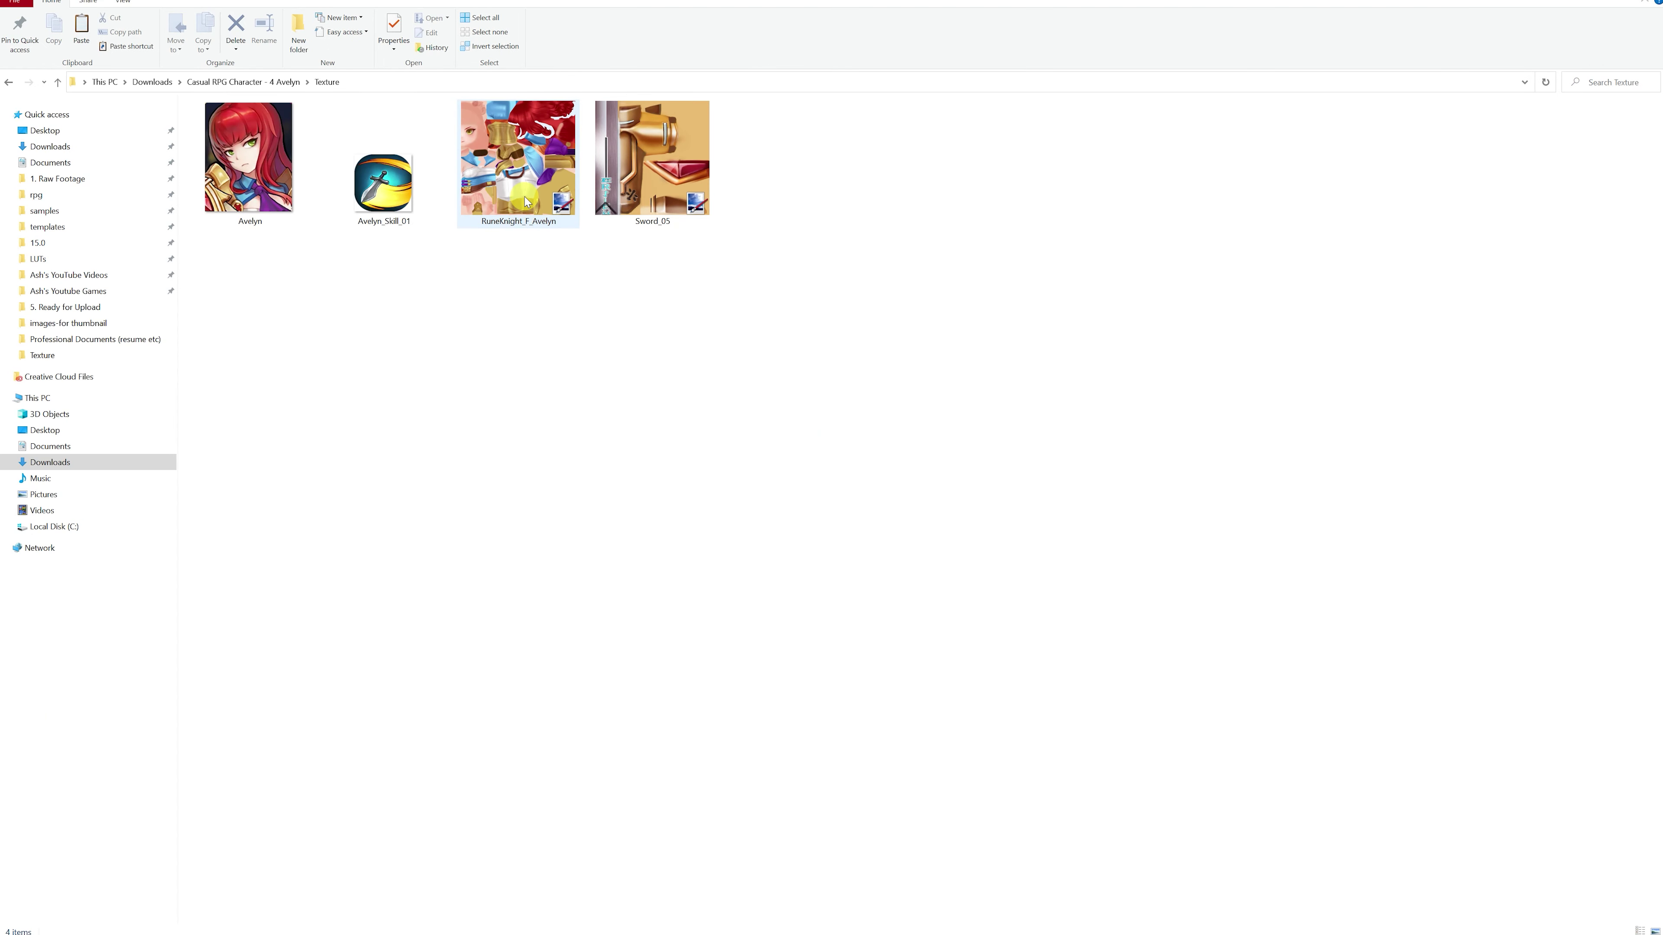
pyautogui.moveTo(525, 199)
pyautogui.click(668, 208)
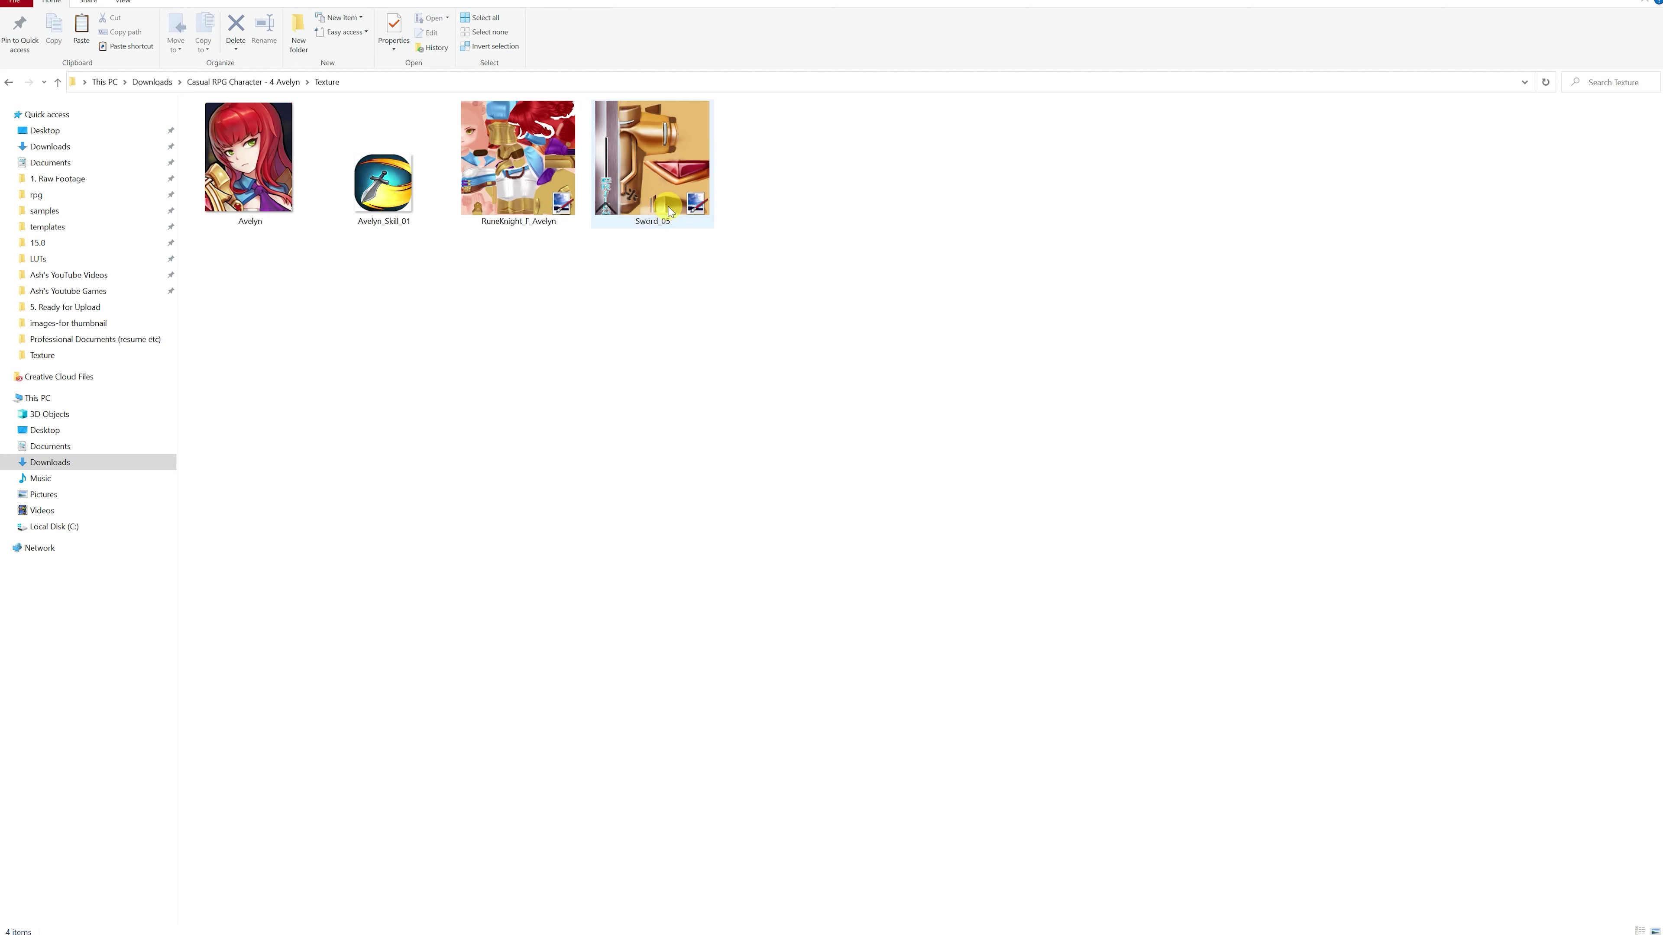
pyautogui.click(514, 170)
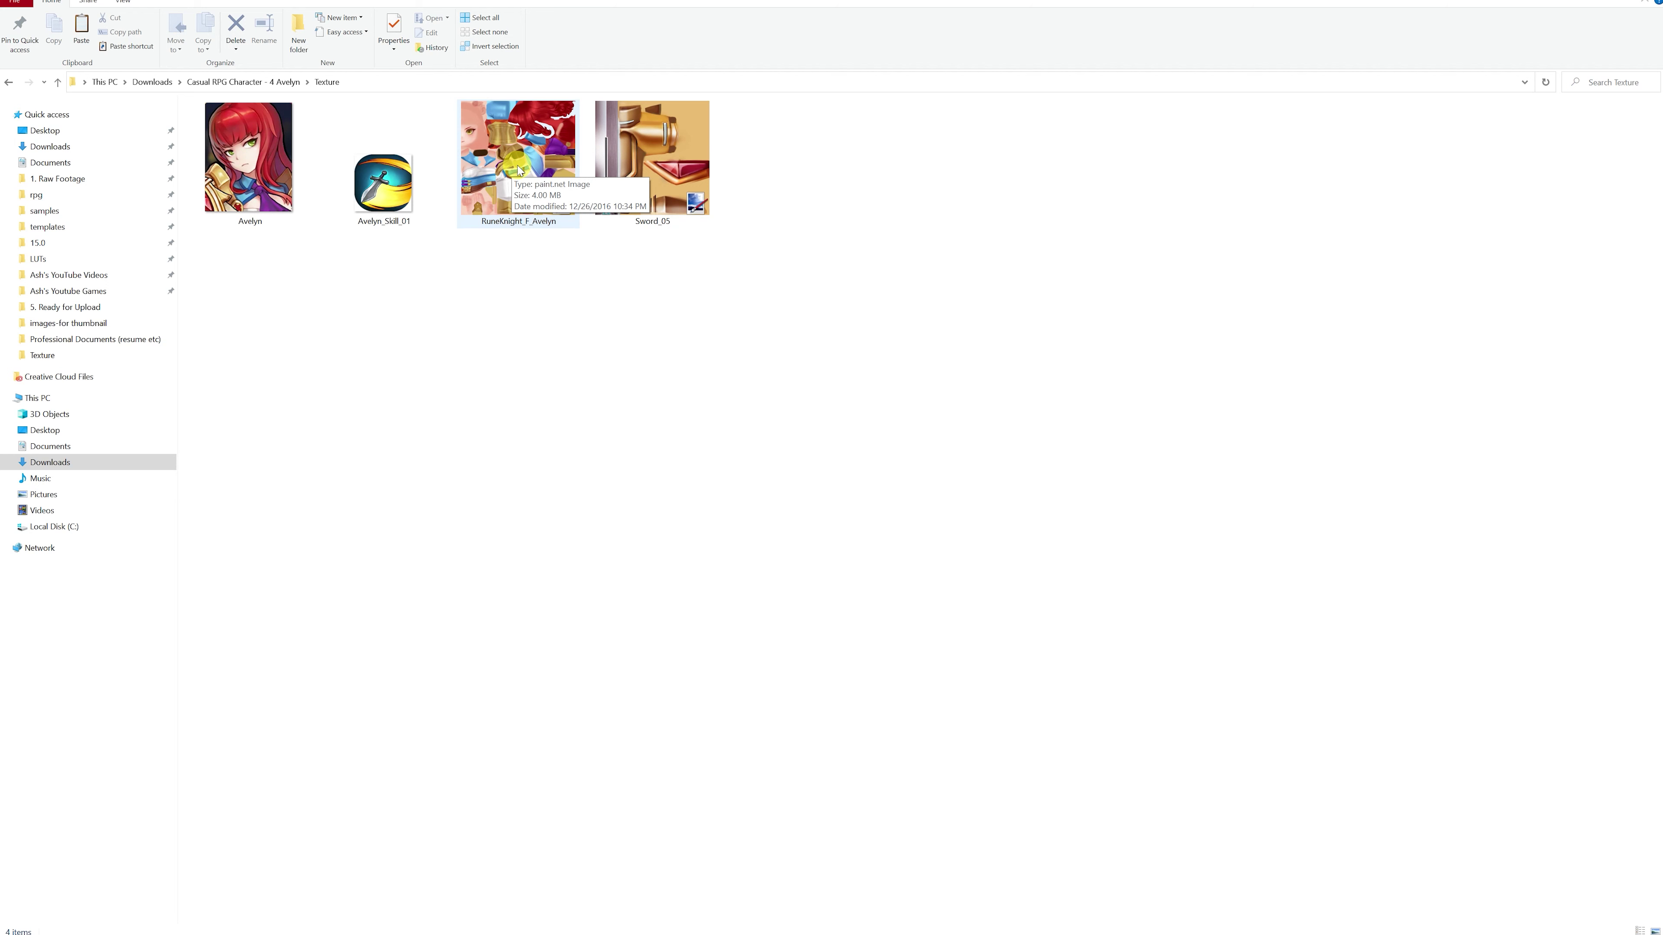
pyautogui.click(598, 540)
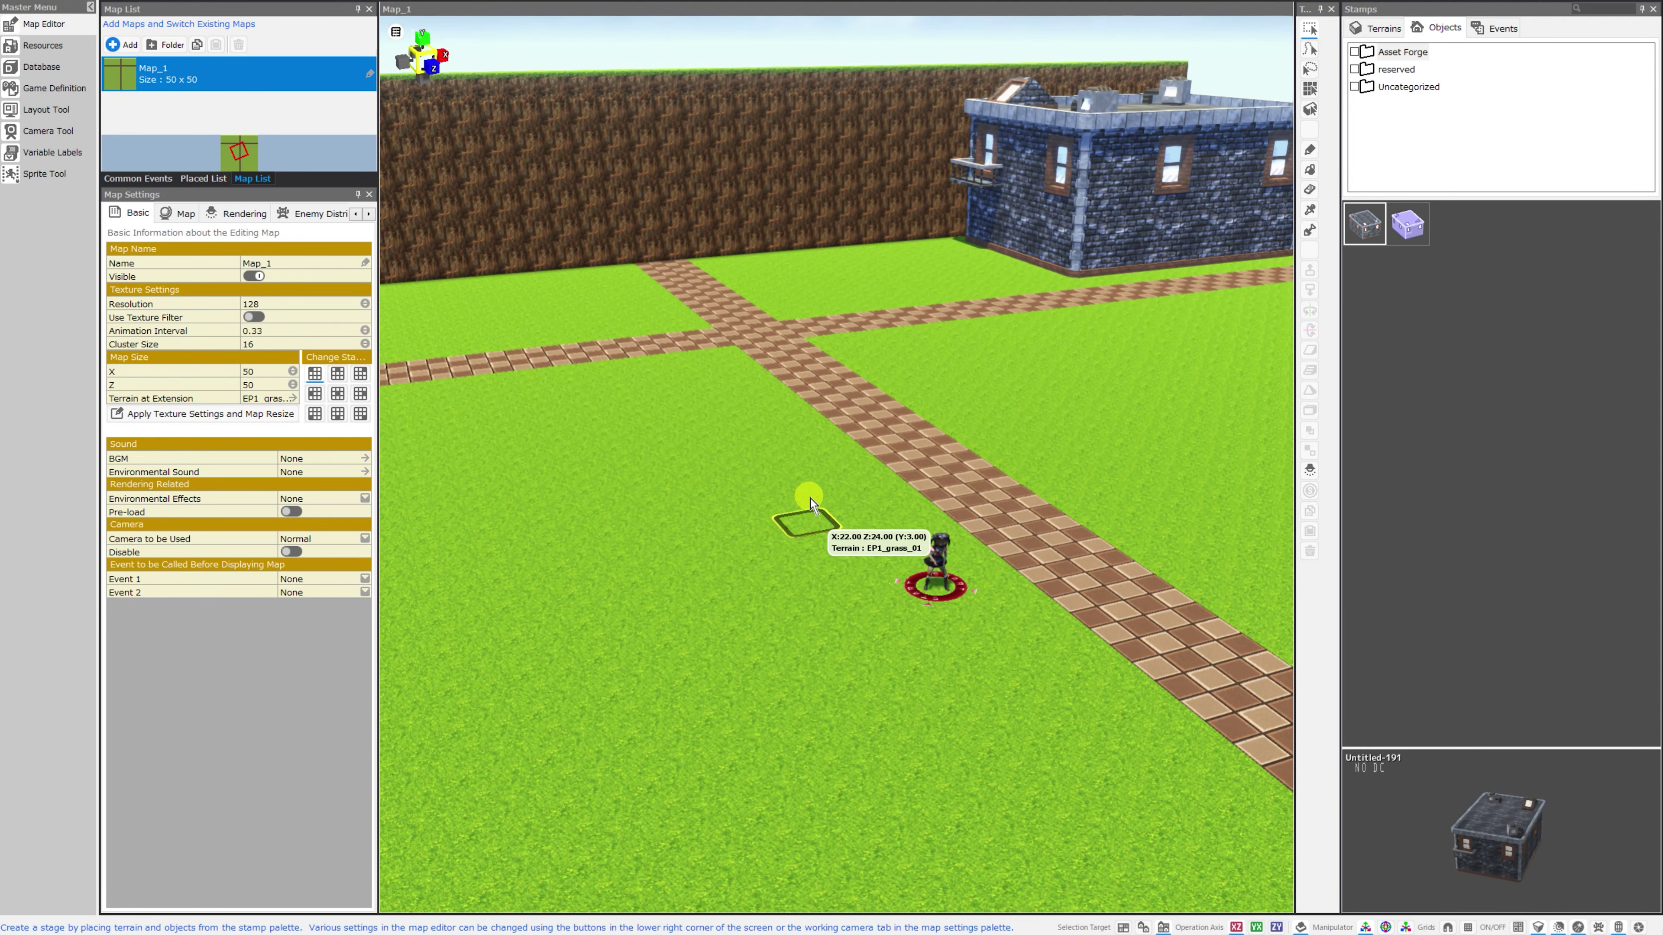
# Add a new 3D stamp from Downloads > Casual RPG Character - 4 Avelyn > Fbx _ Generic > Avelyn.FBX.
pyautogui.click(64, 46)
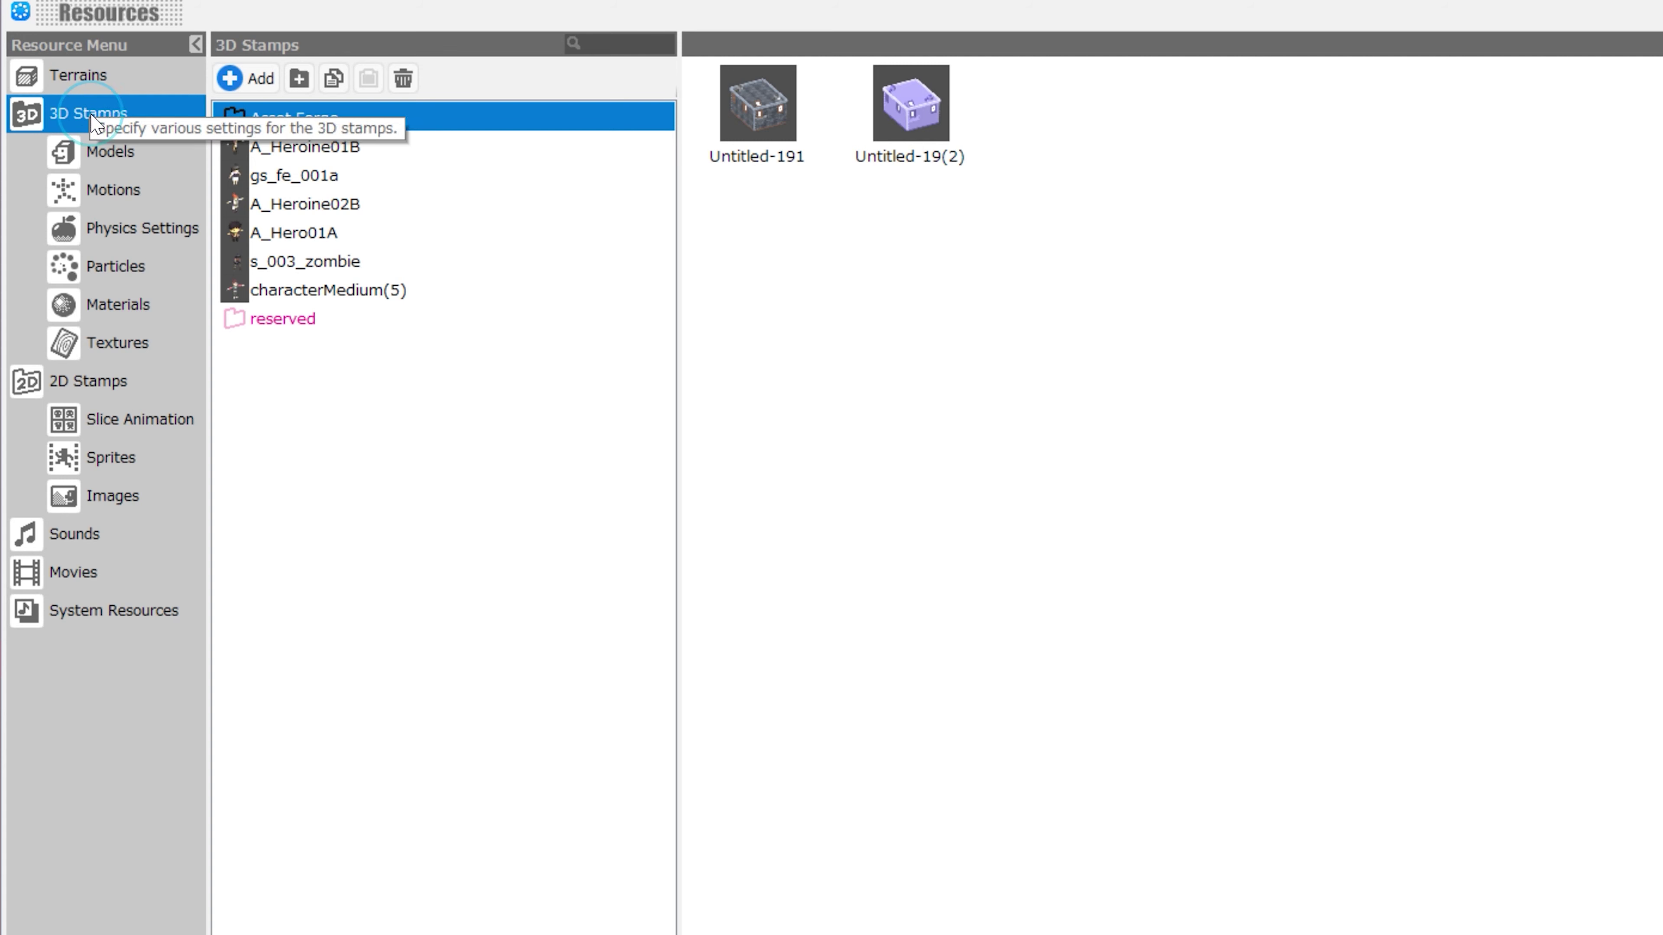
pyautogui.click(244, 78)
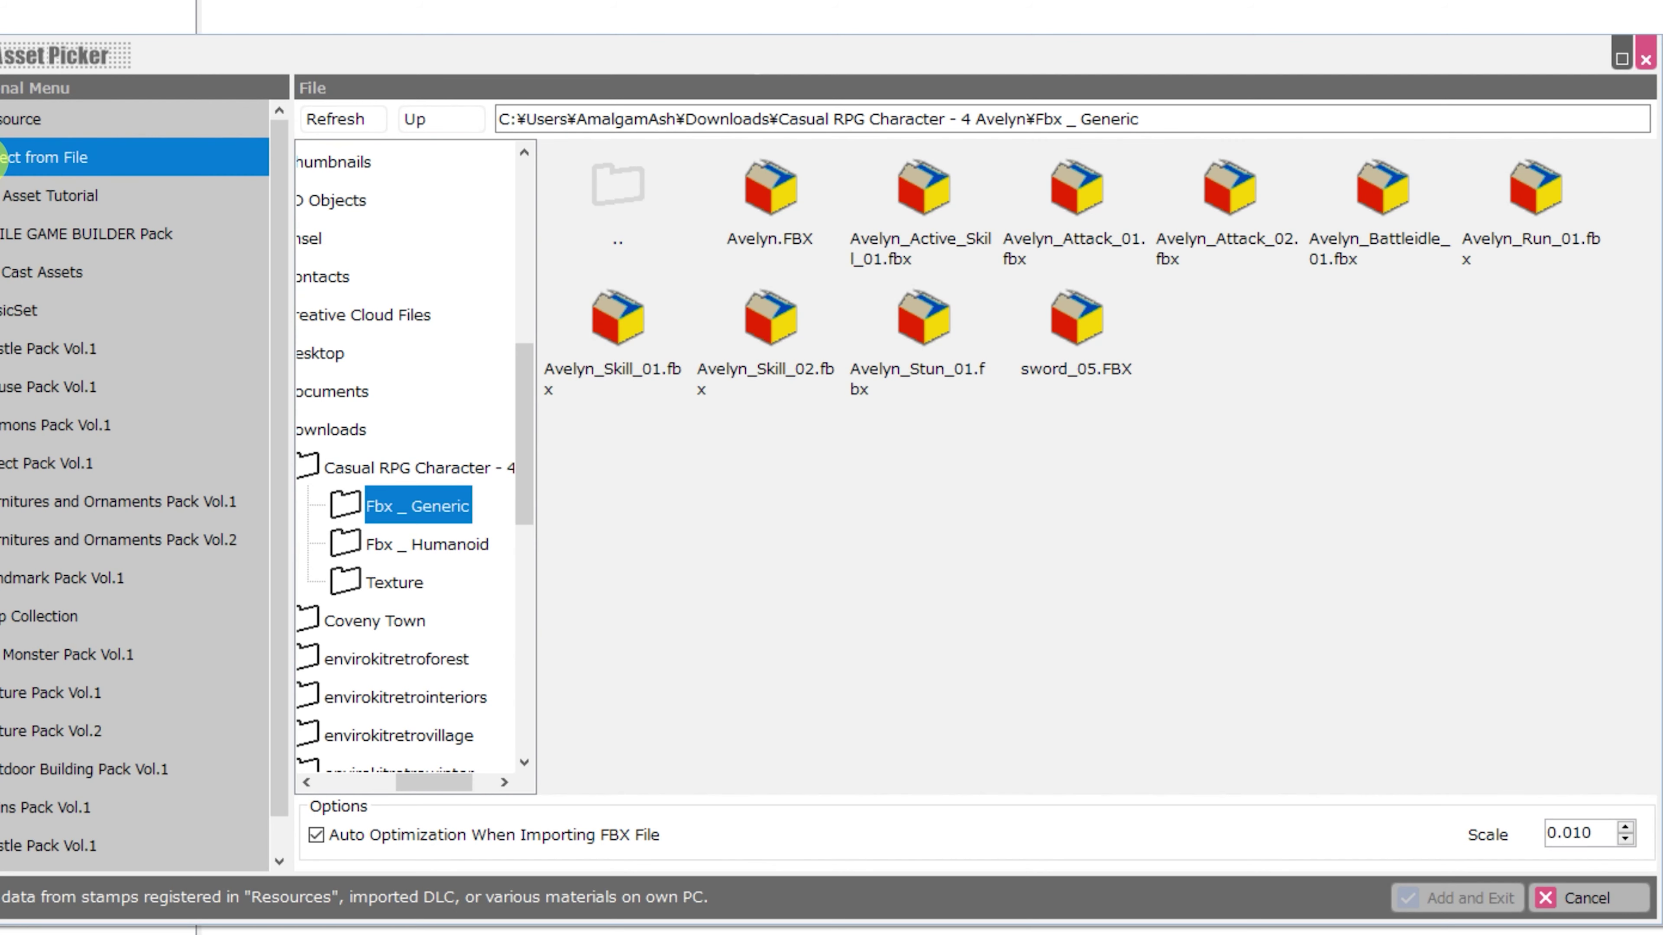
pyautogui.click(431, 233)
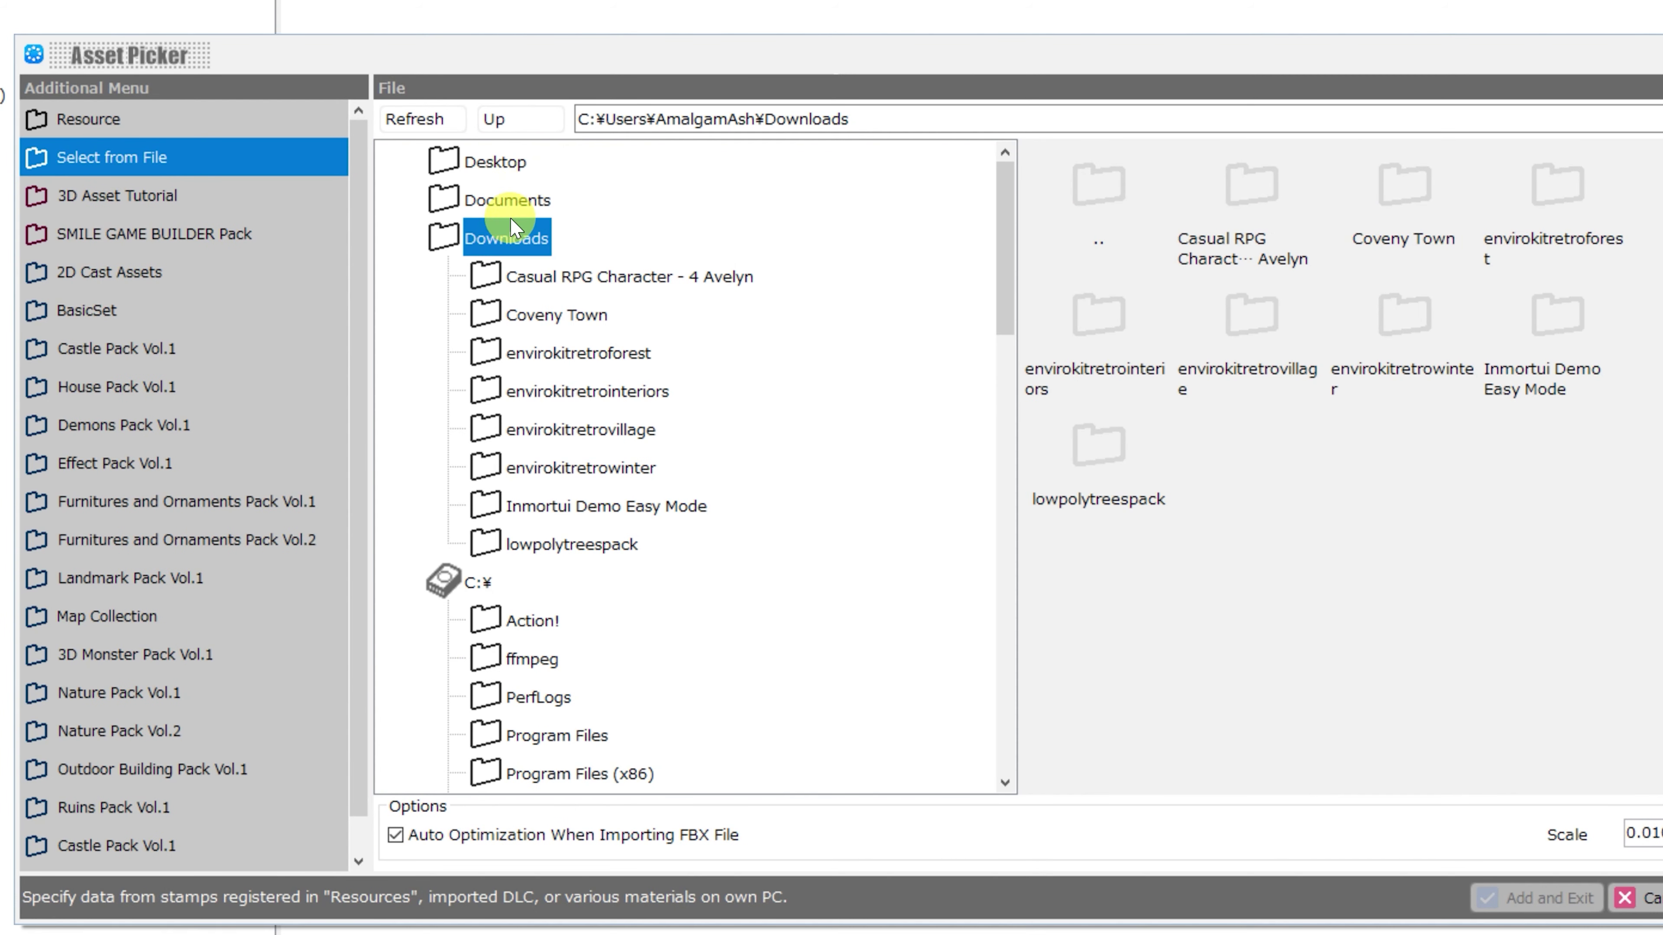
pyautogui.click(576, 276)
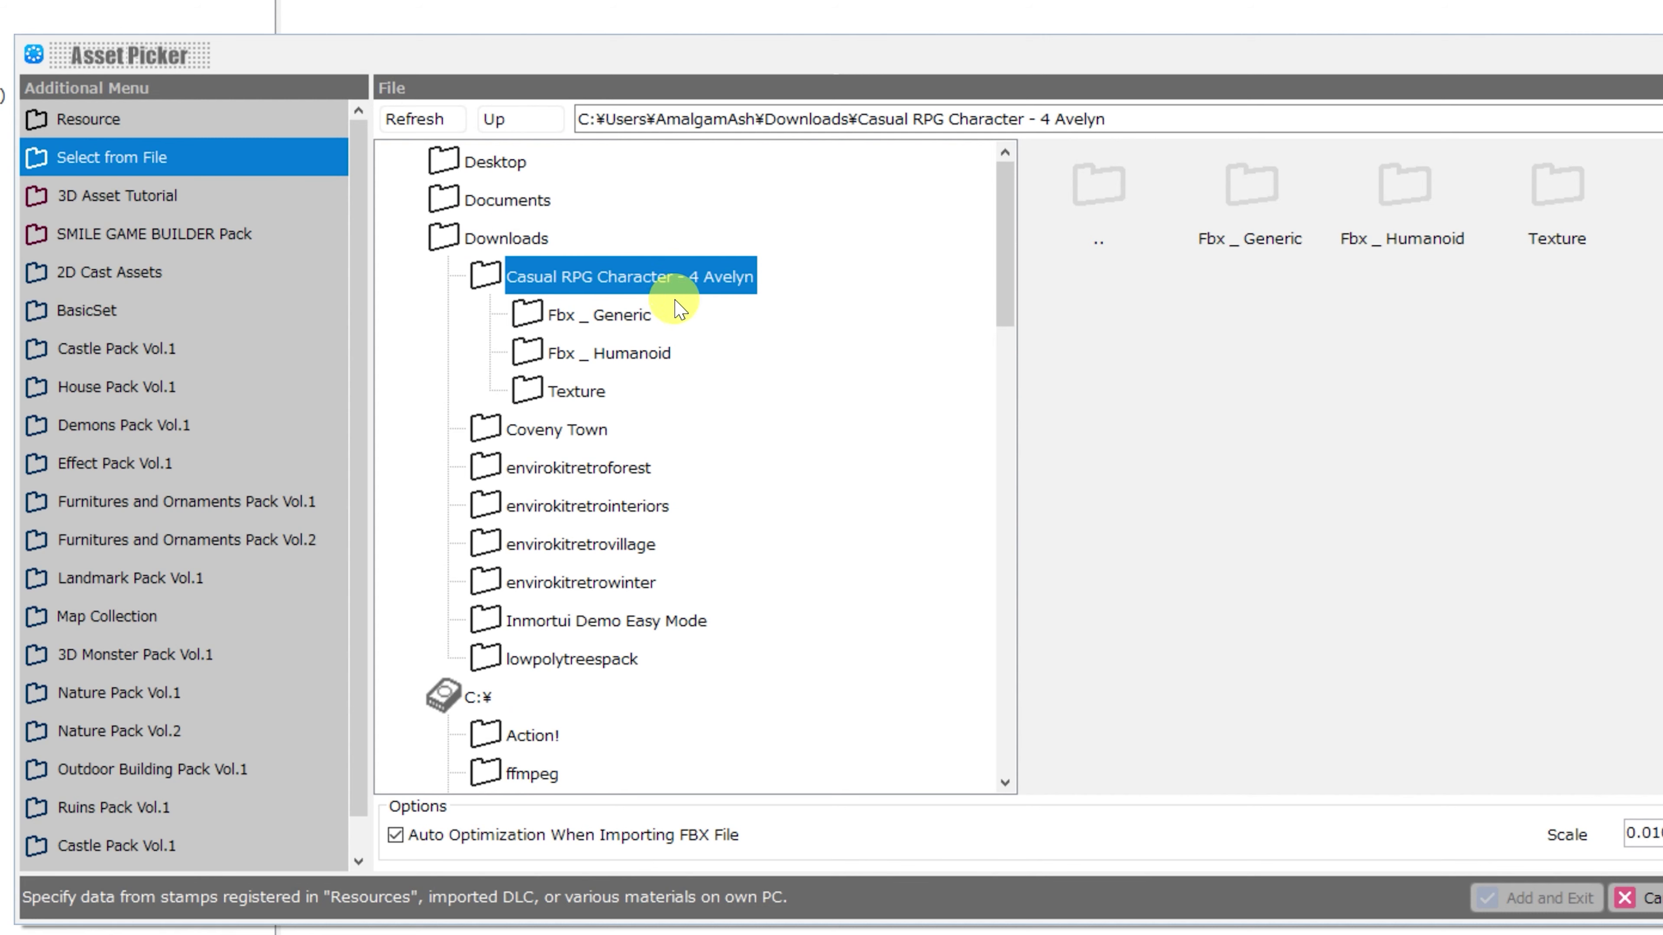
pyautogui.click(661, 313)
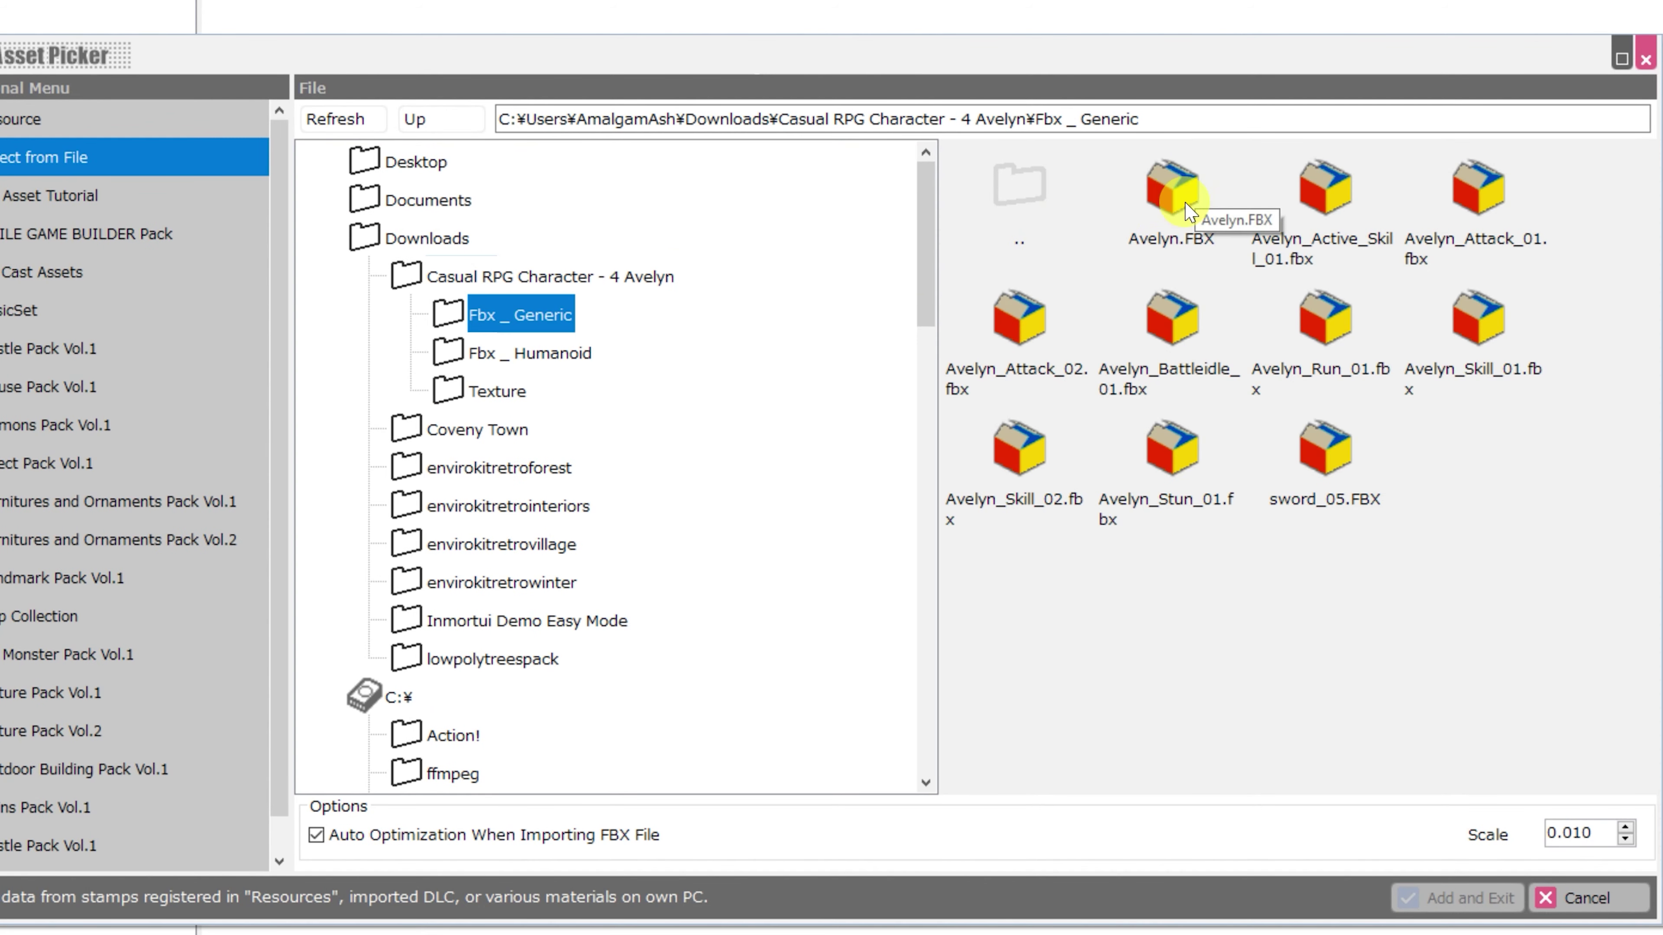
pyautogui.click(1181, 206)
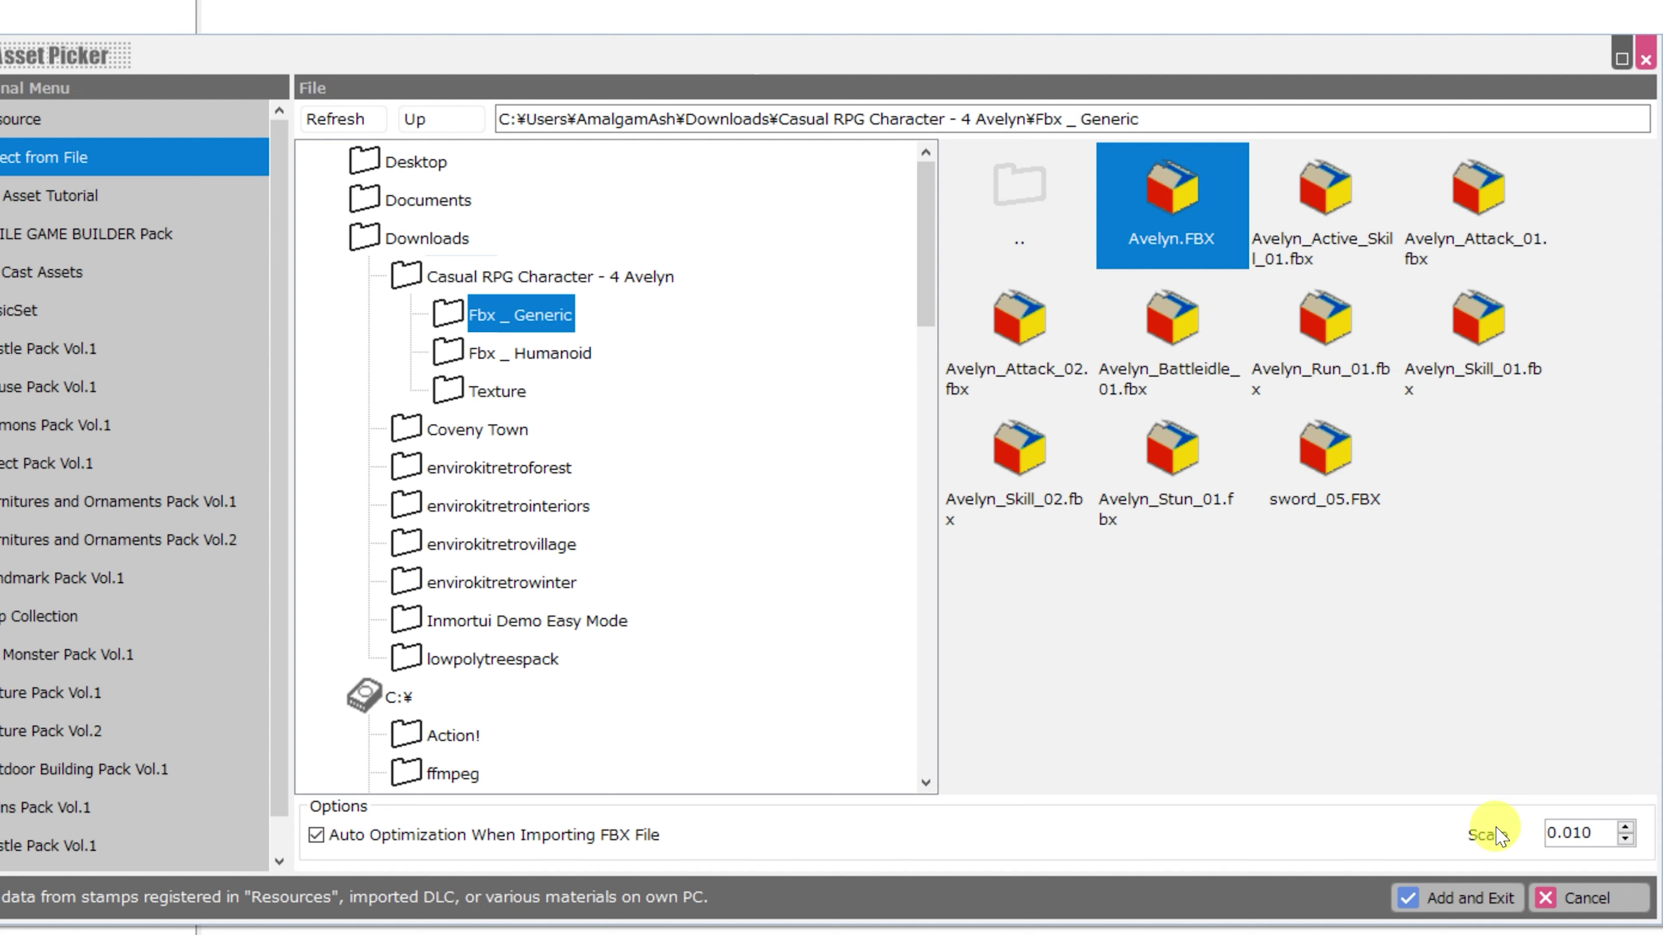
pyautogui.click(1459, 904)
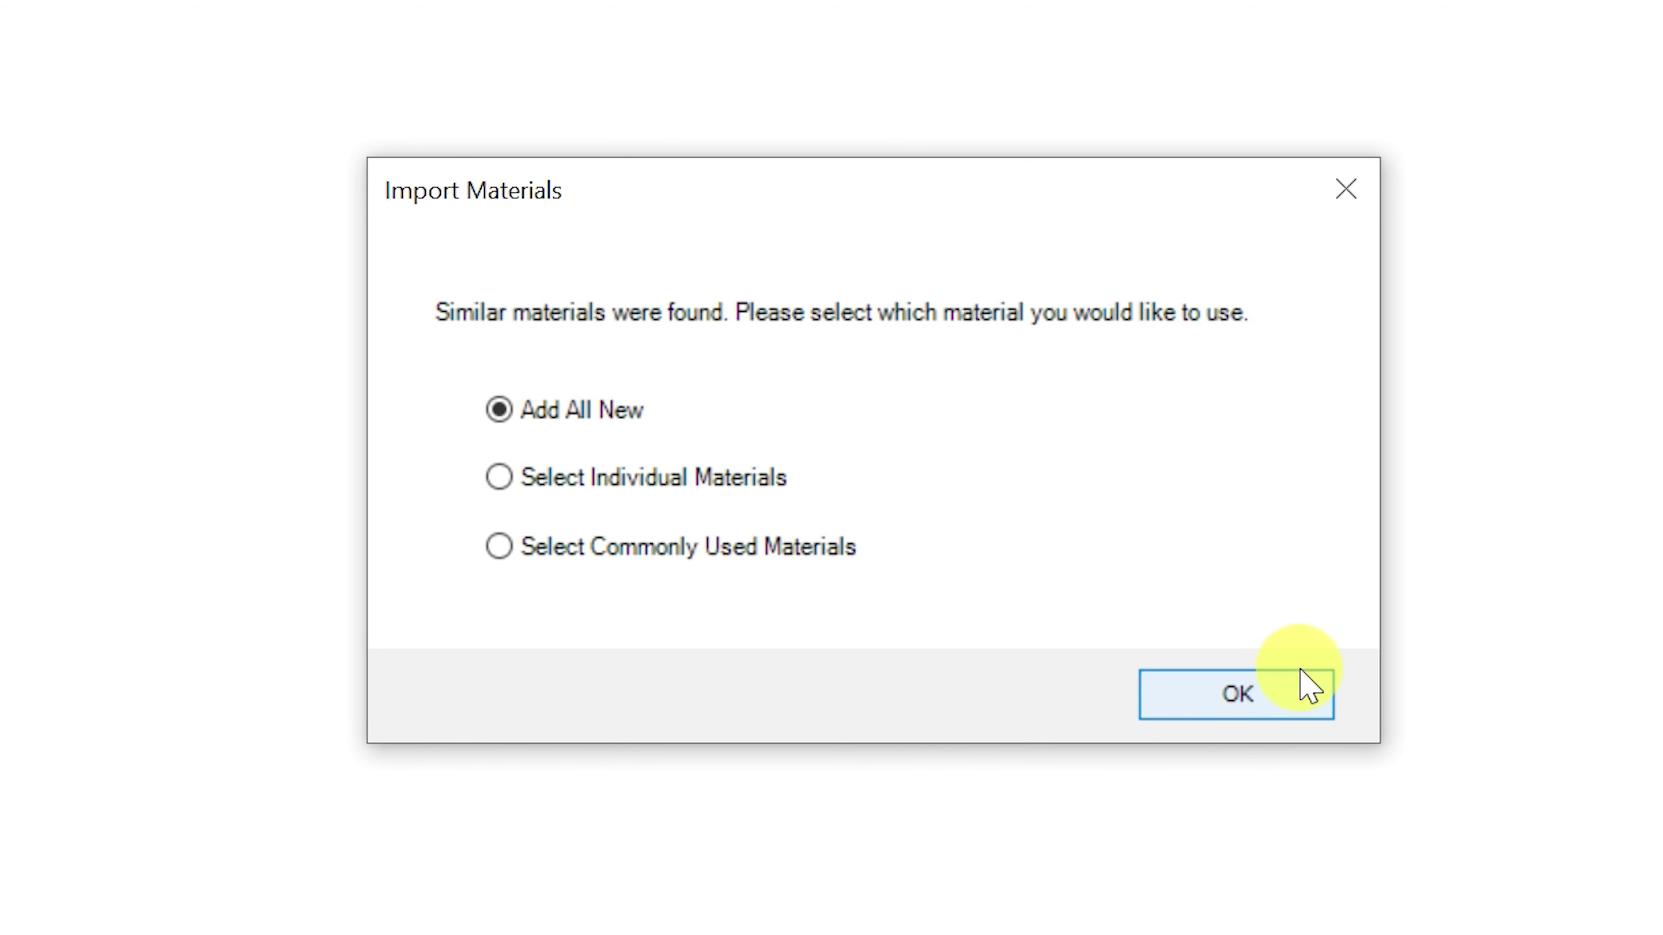
# Confirm Add All New for the materials, then orbit and zoom the Avelyn(4) stamp preview.
pyautogui.click(1262, 695)
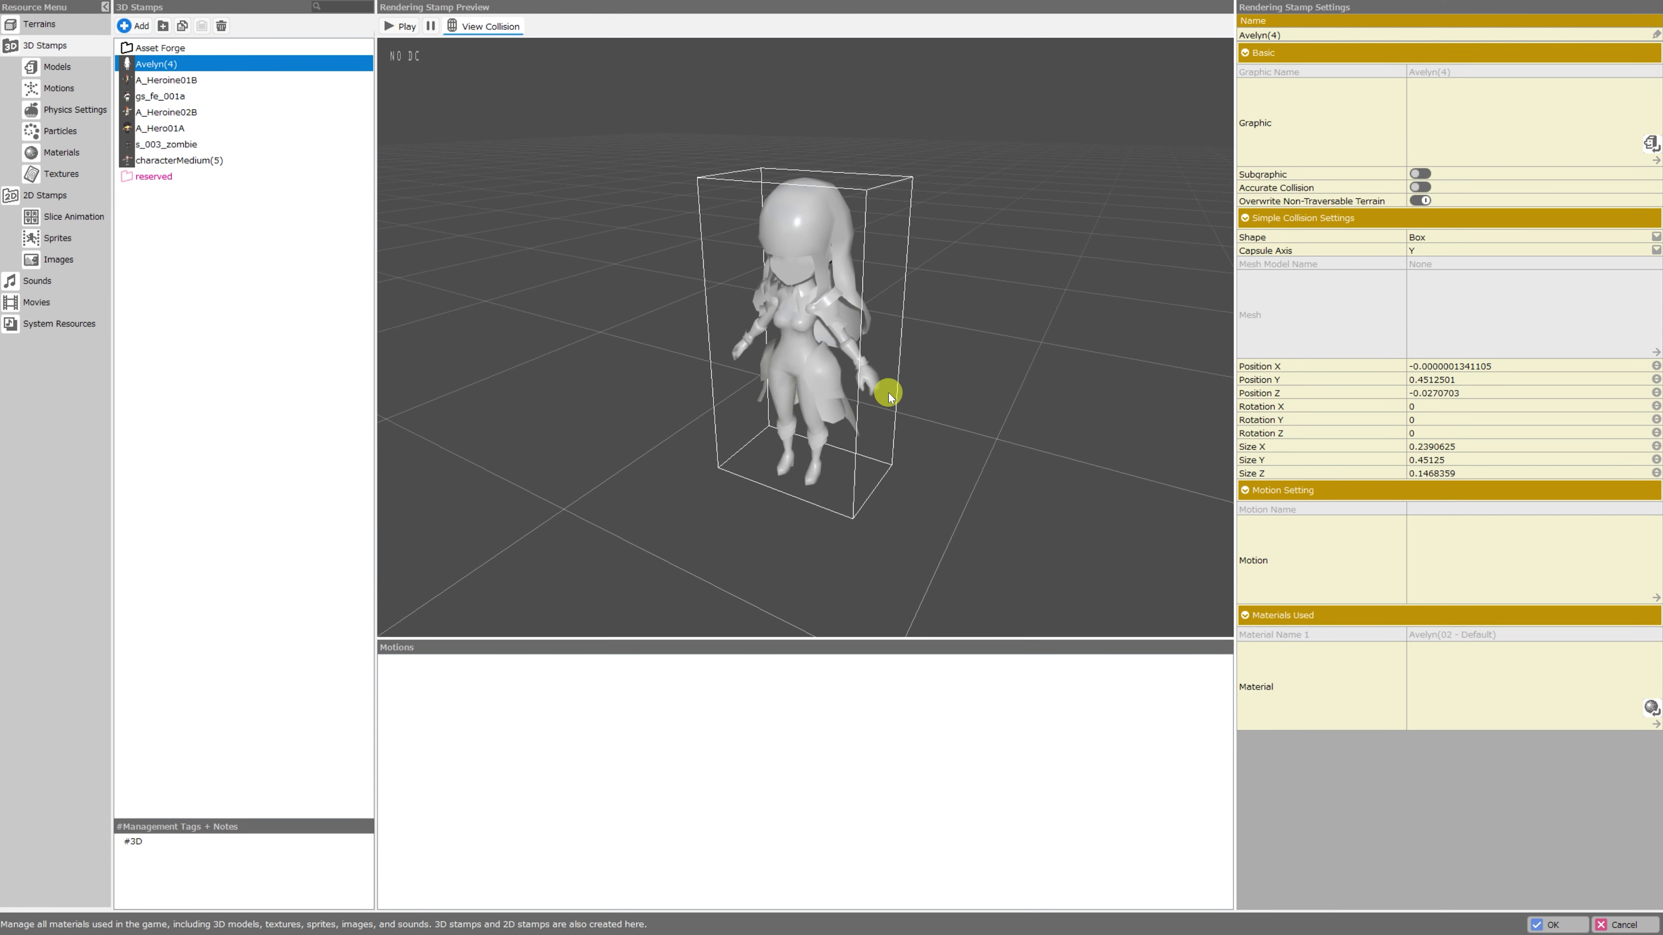
pyautogui.moveTo(891, 398)
pyautogui.mouseDown()
pyautogui.moveTo(939, 411)
pyautogui.moveTo(901, 431)
pyautogui.moveTo(898, 416)
pyautogui.moveTo(954, 409)
pyautogui.moveTo(898, 419)
pyautogui.mouseUp()
pyautogui.scroll(5, 914, 412)
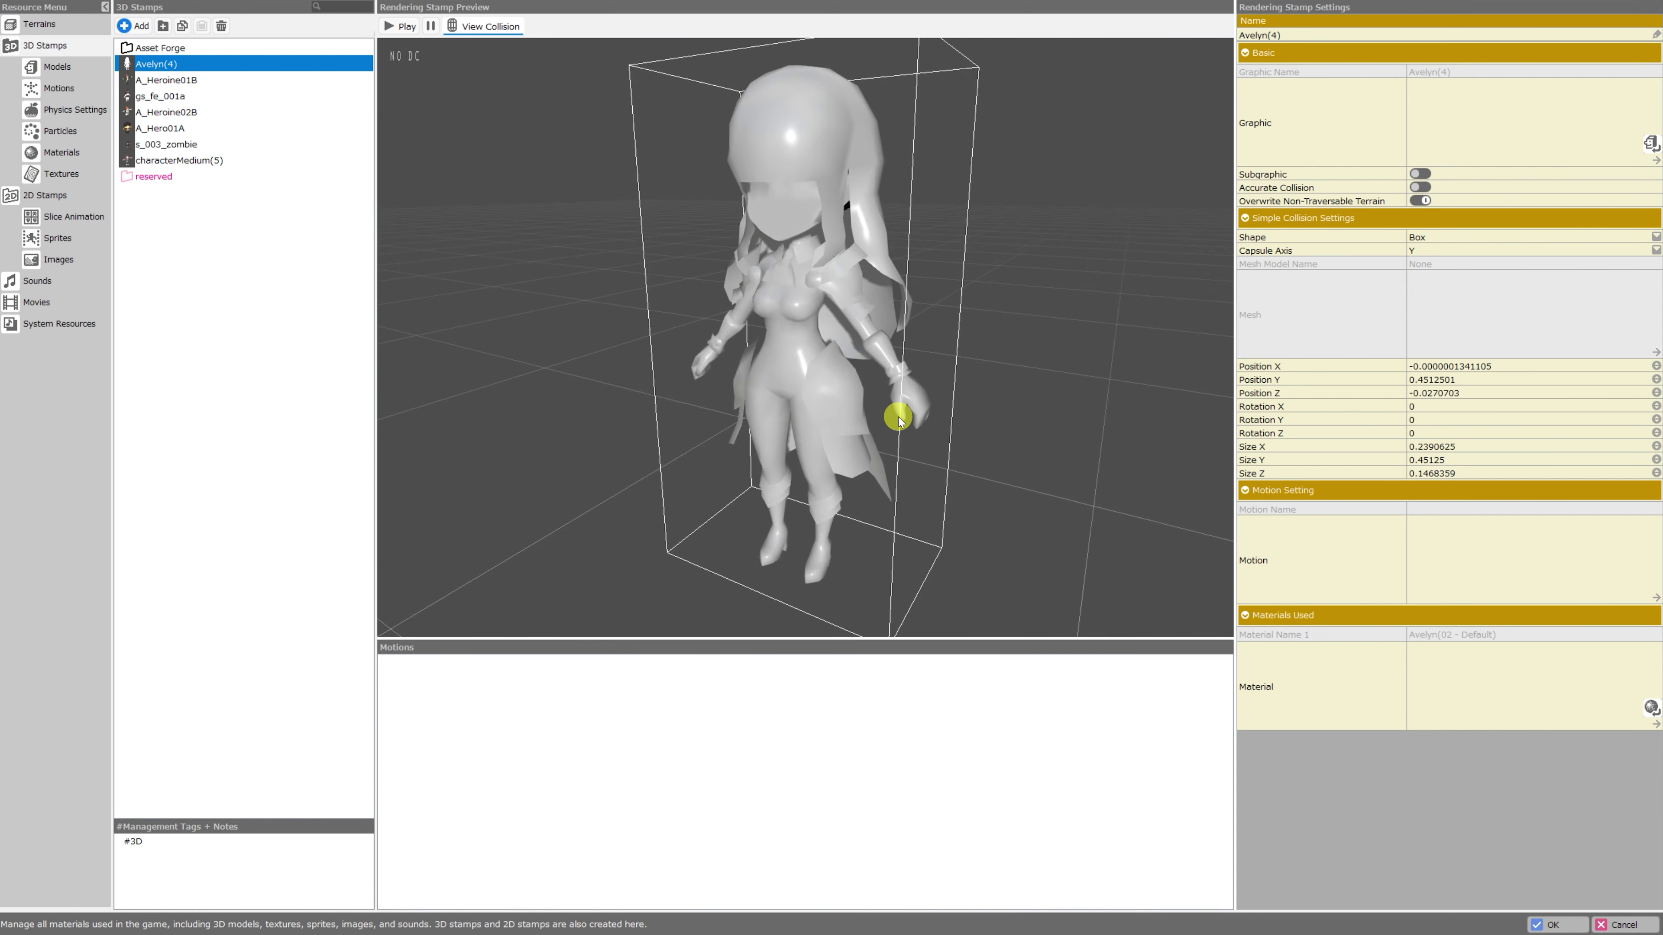
pyautogui.scroll(-5, 901, 423)
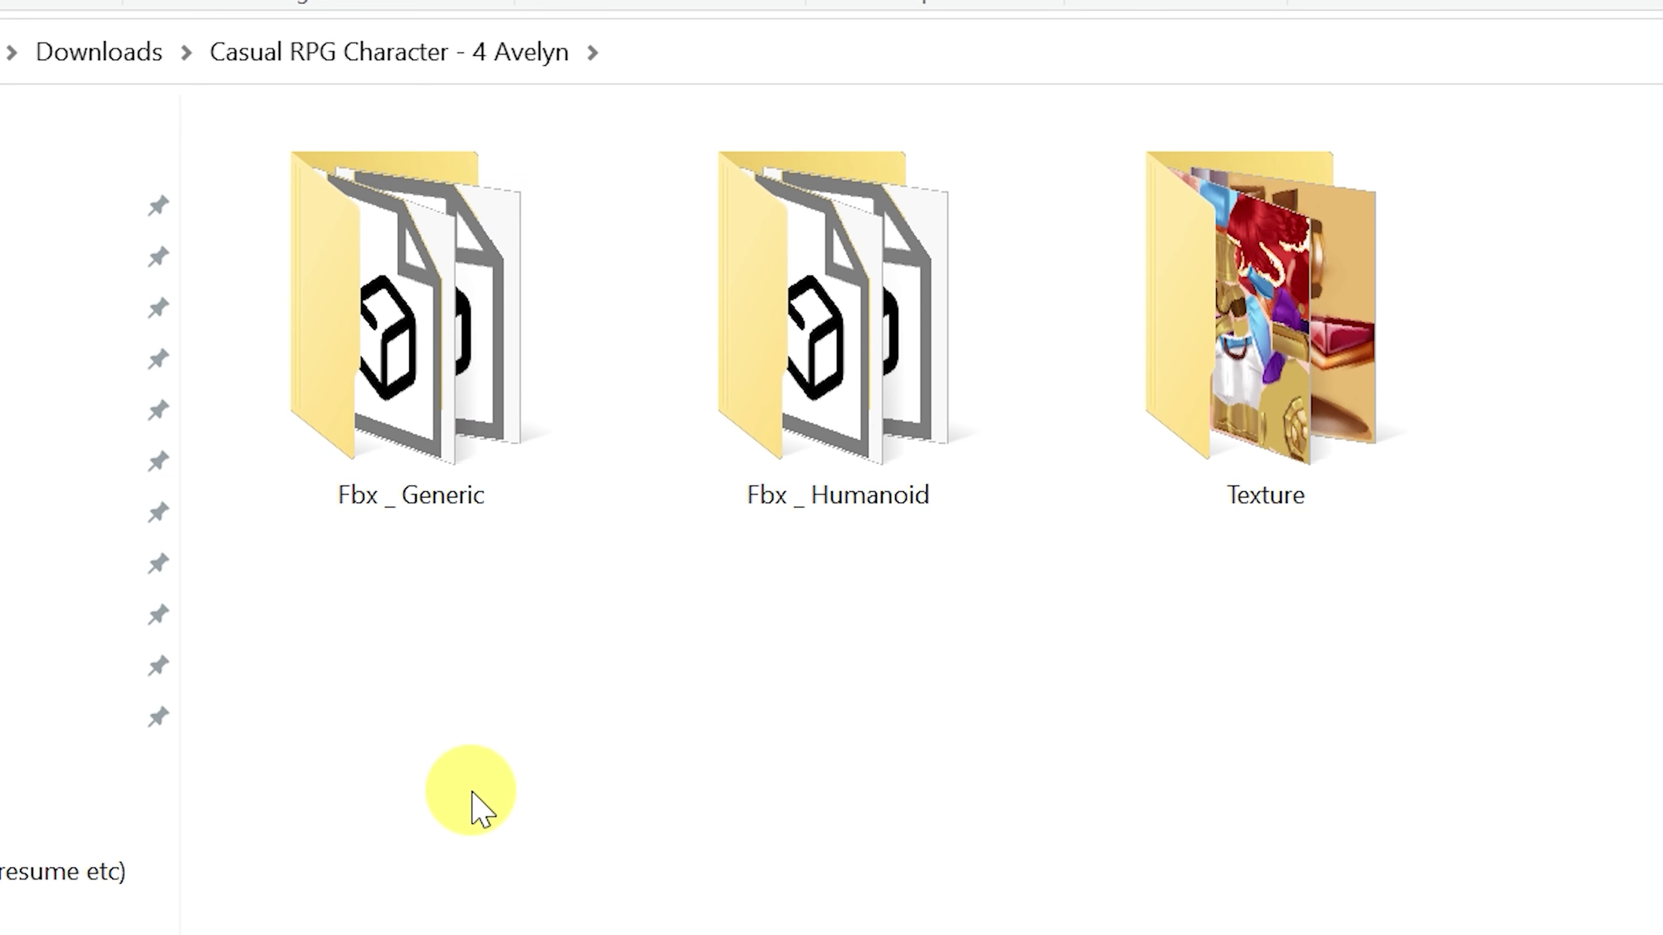
# Select the Fbx_Generic folder in the Avelyn download.
pyautogui.click(409, 446)
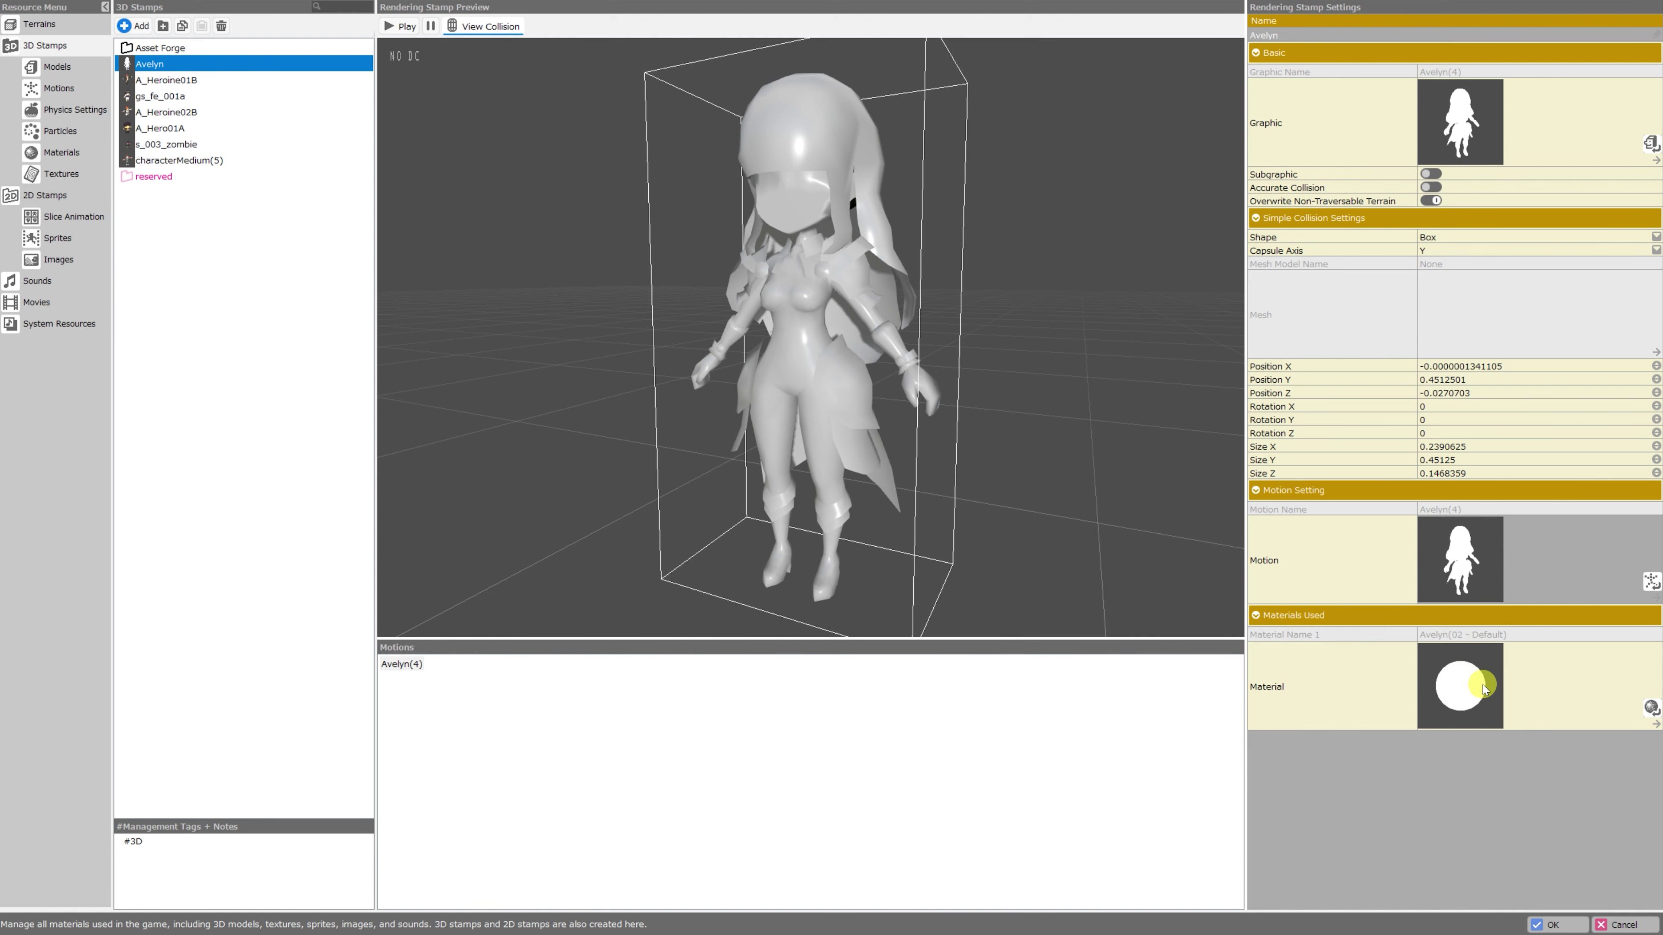
# Apply RuneKnight_F_Avelyn.png from the Texture folder to the stamp's material, then view it front and side.
pyautogui.click(1454, 677)
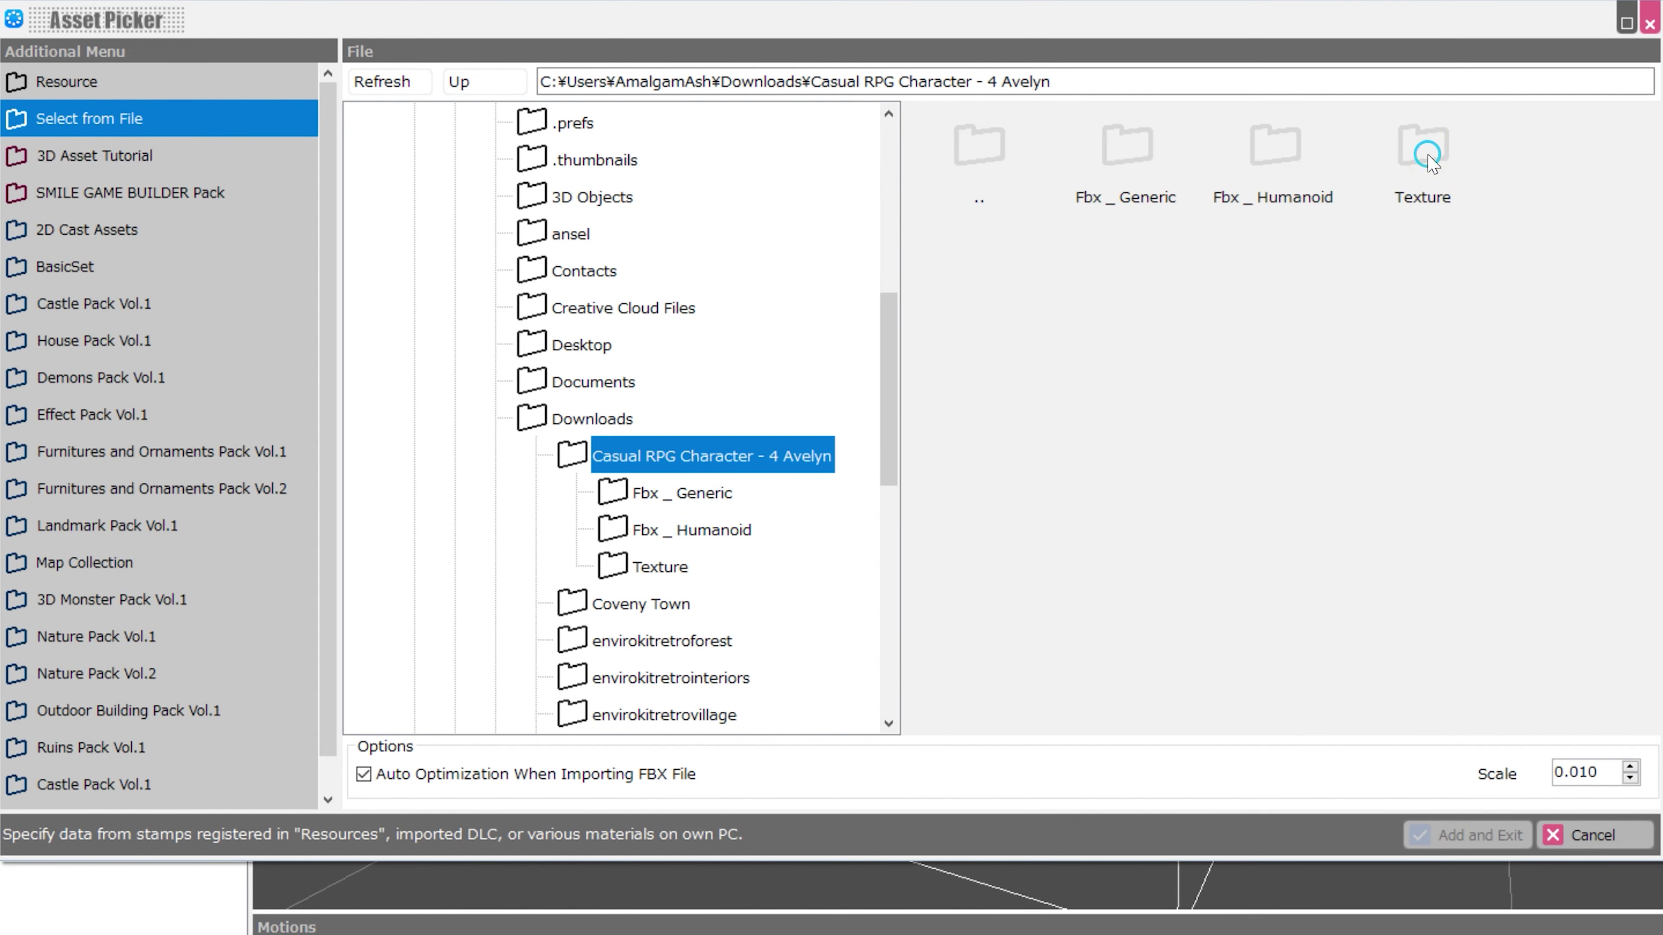
pyautogui.doubleClick(1430, 161)
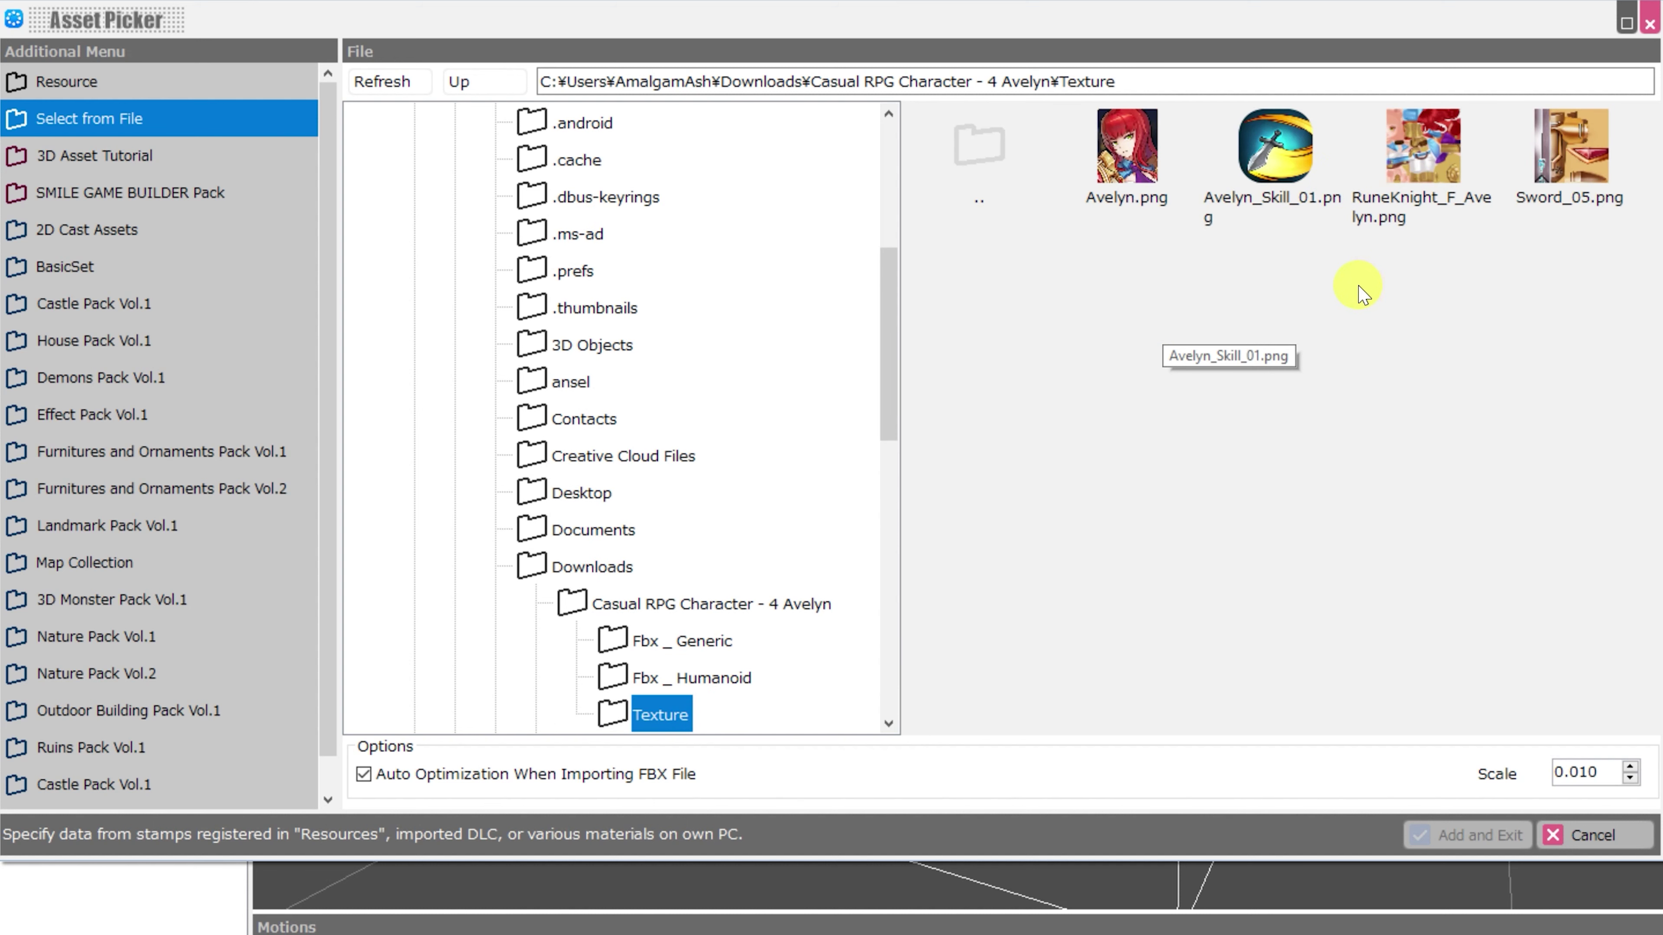
pyautogui.click(1418, 222)
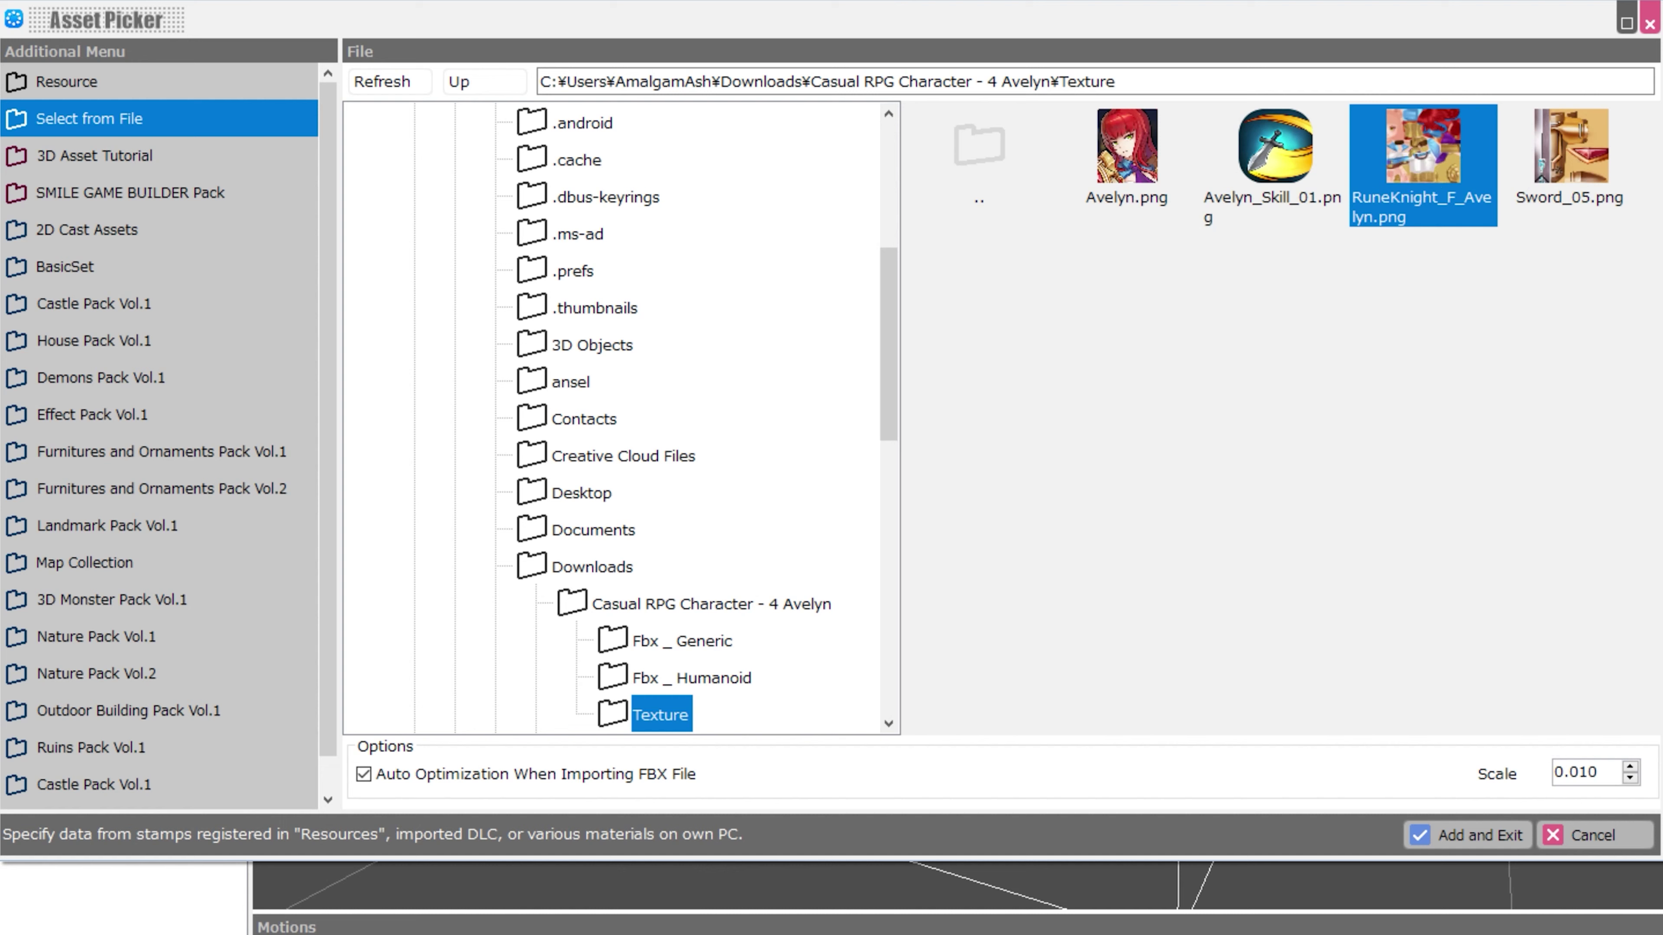
pyautogui.click(1467, 836)
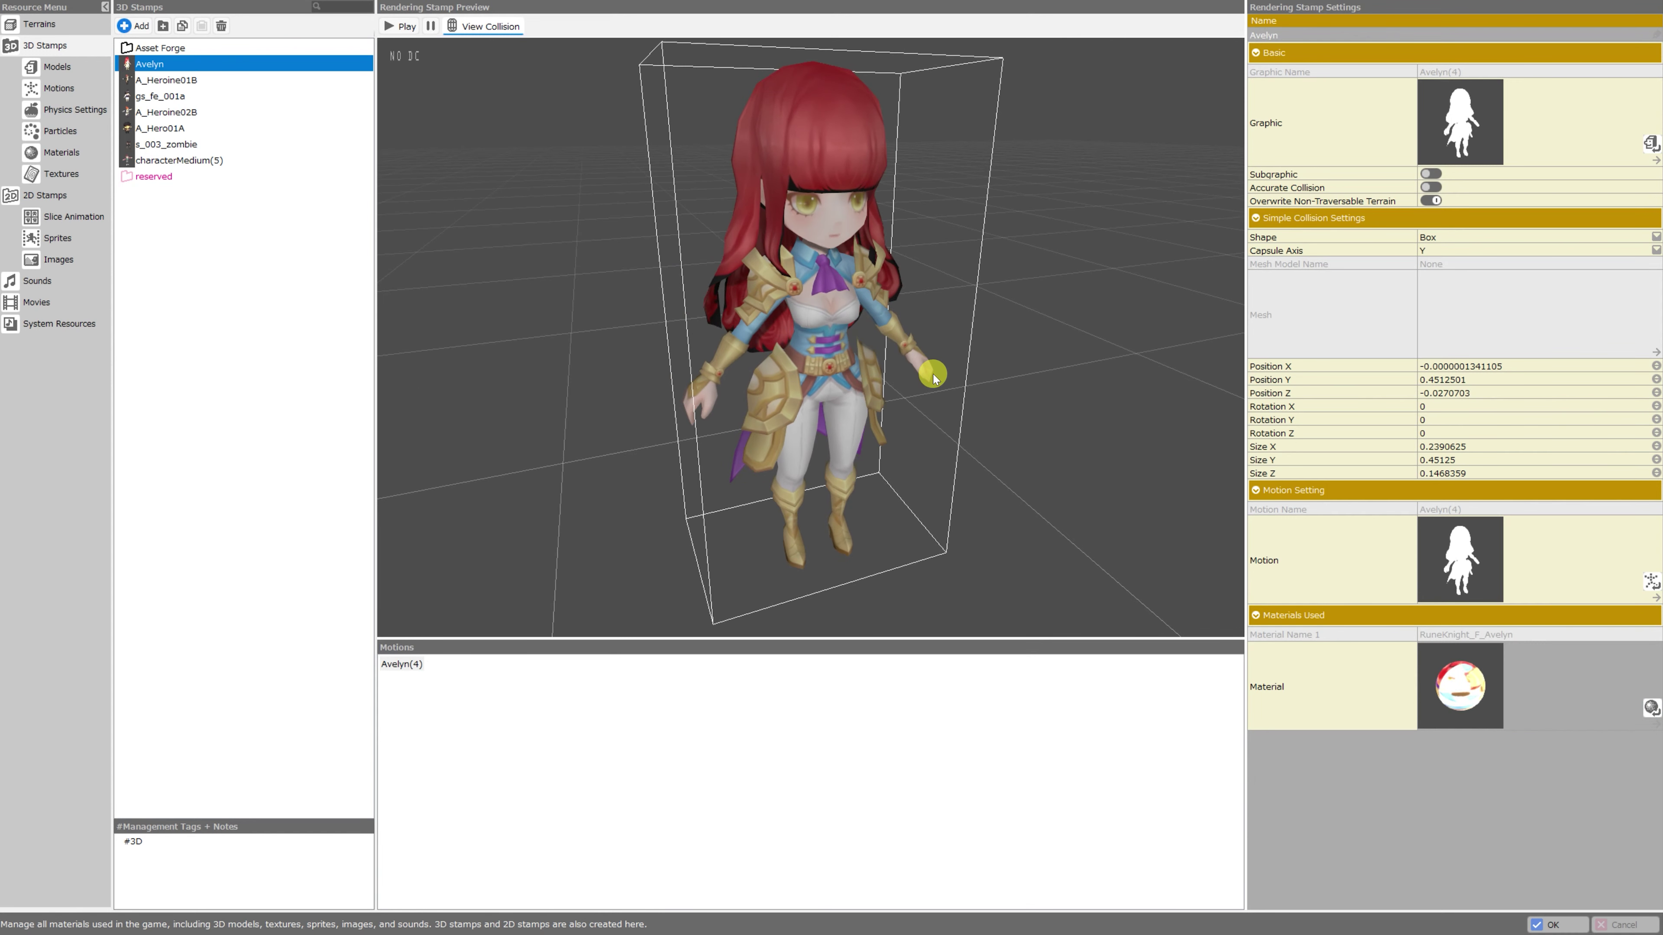
pyautogui.moveTo(933, 375); pyautogui.dragTo(826, 284)
pyautogui.scroll(-3, 914, 302)
pyautogui.scroll(3, 912, 305)
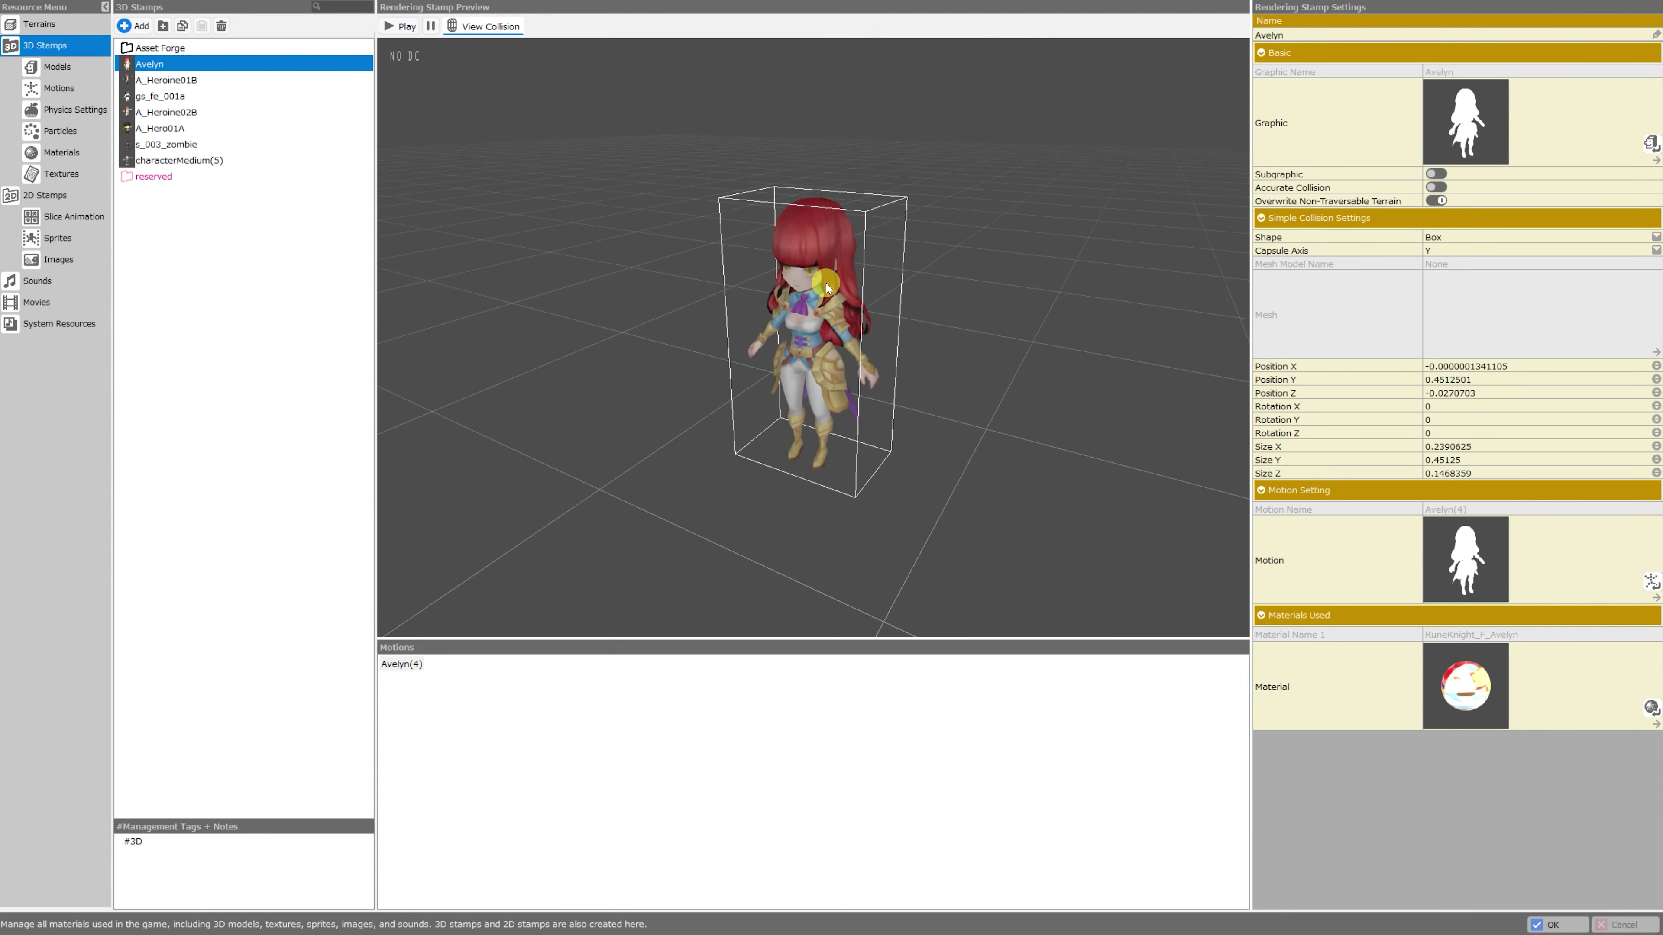
pyautogui.moveTo(845, 365); pyautogui.dragTo(759, 318)
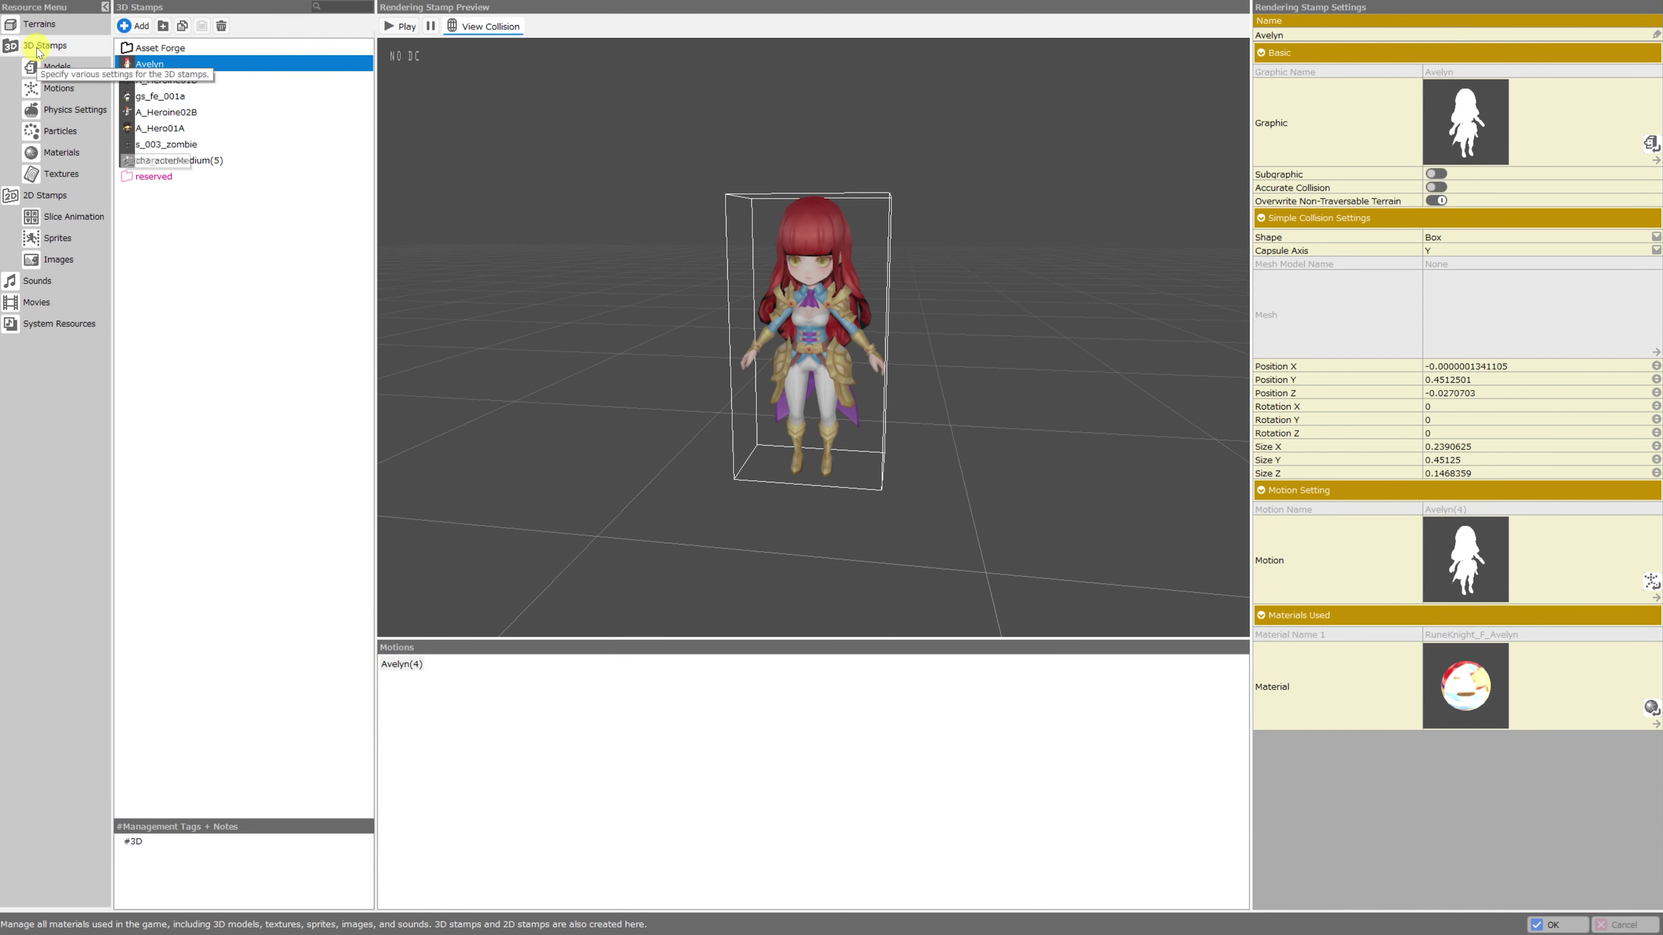
pyautogui.moveTo(738, 331); pyautogui.dragTo(878, 328)
pyautogui.scroll(3, 819, 338)
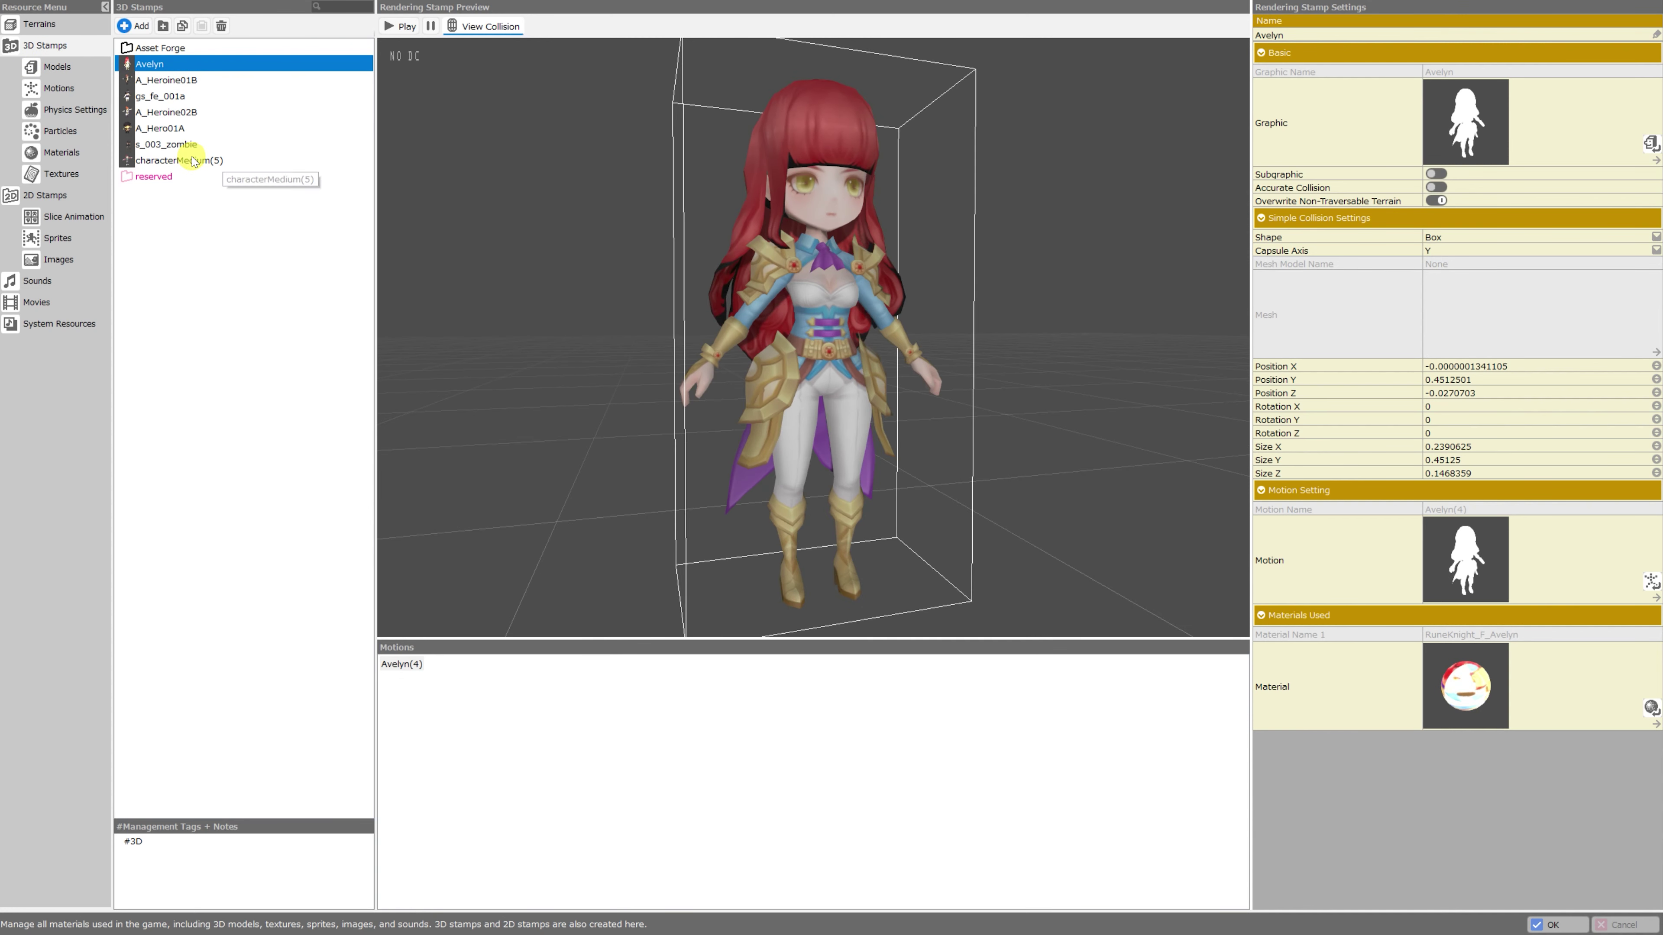
# Select the Avelyn model under Models and bring up Material 1's Asset Picker.
pyautogui.click(56, 68)
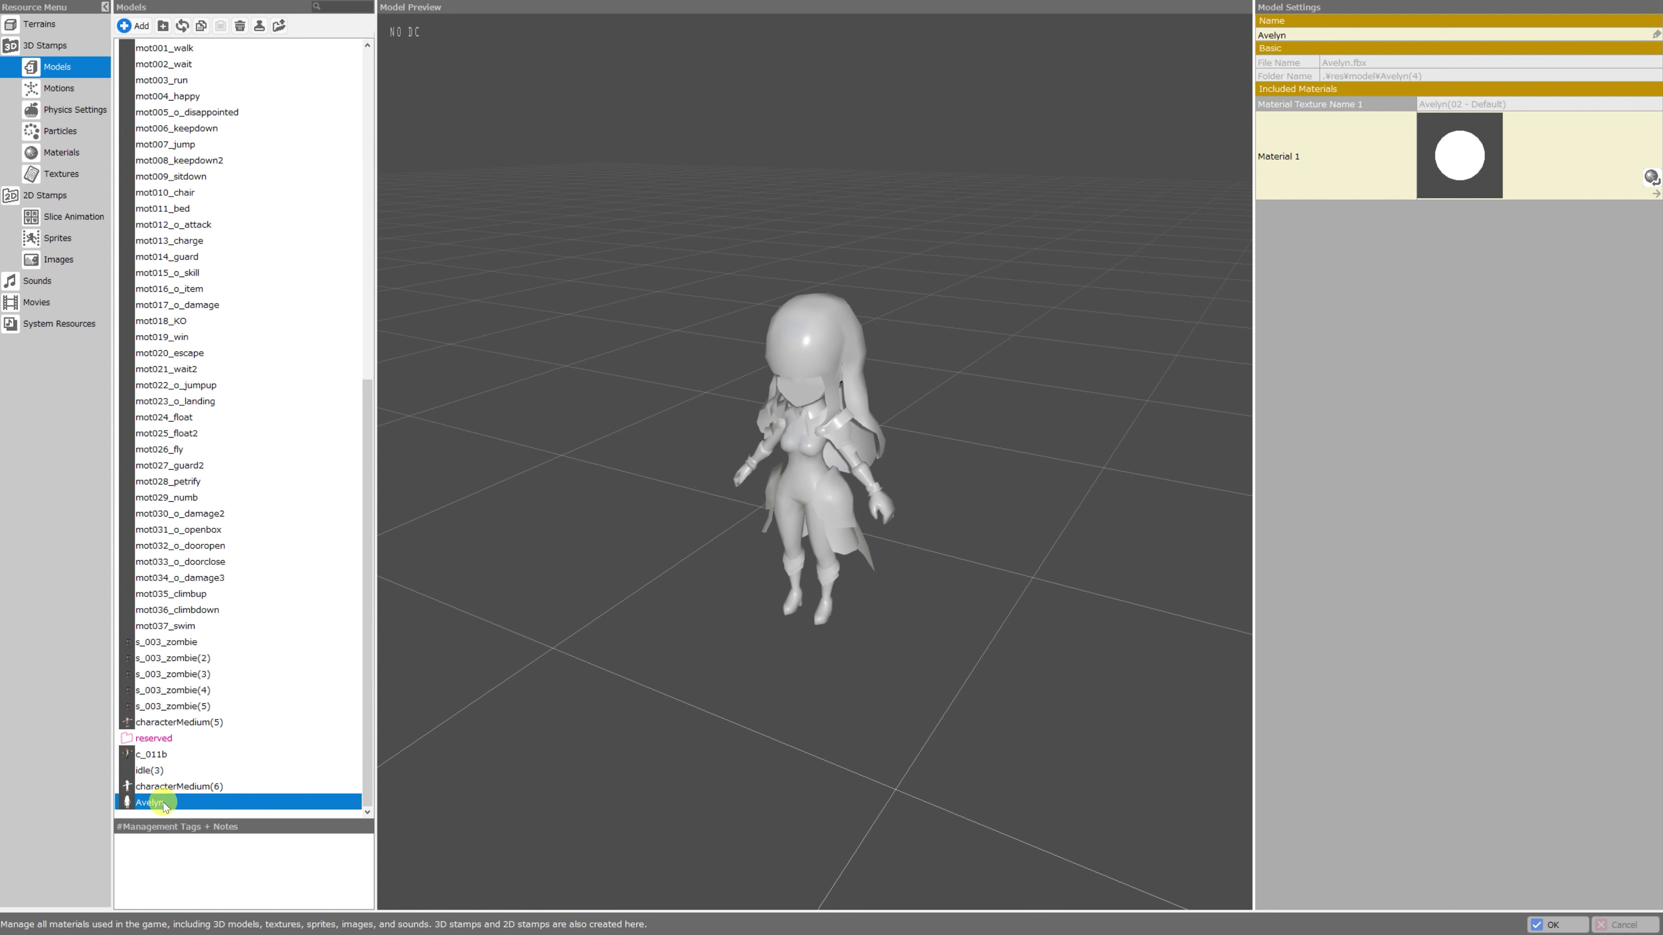
pyautogui.scroll(3, 827, 471)
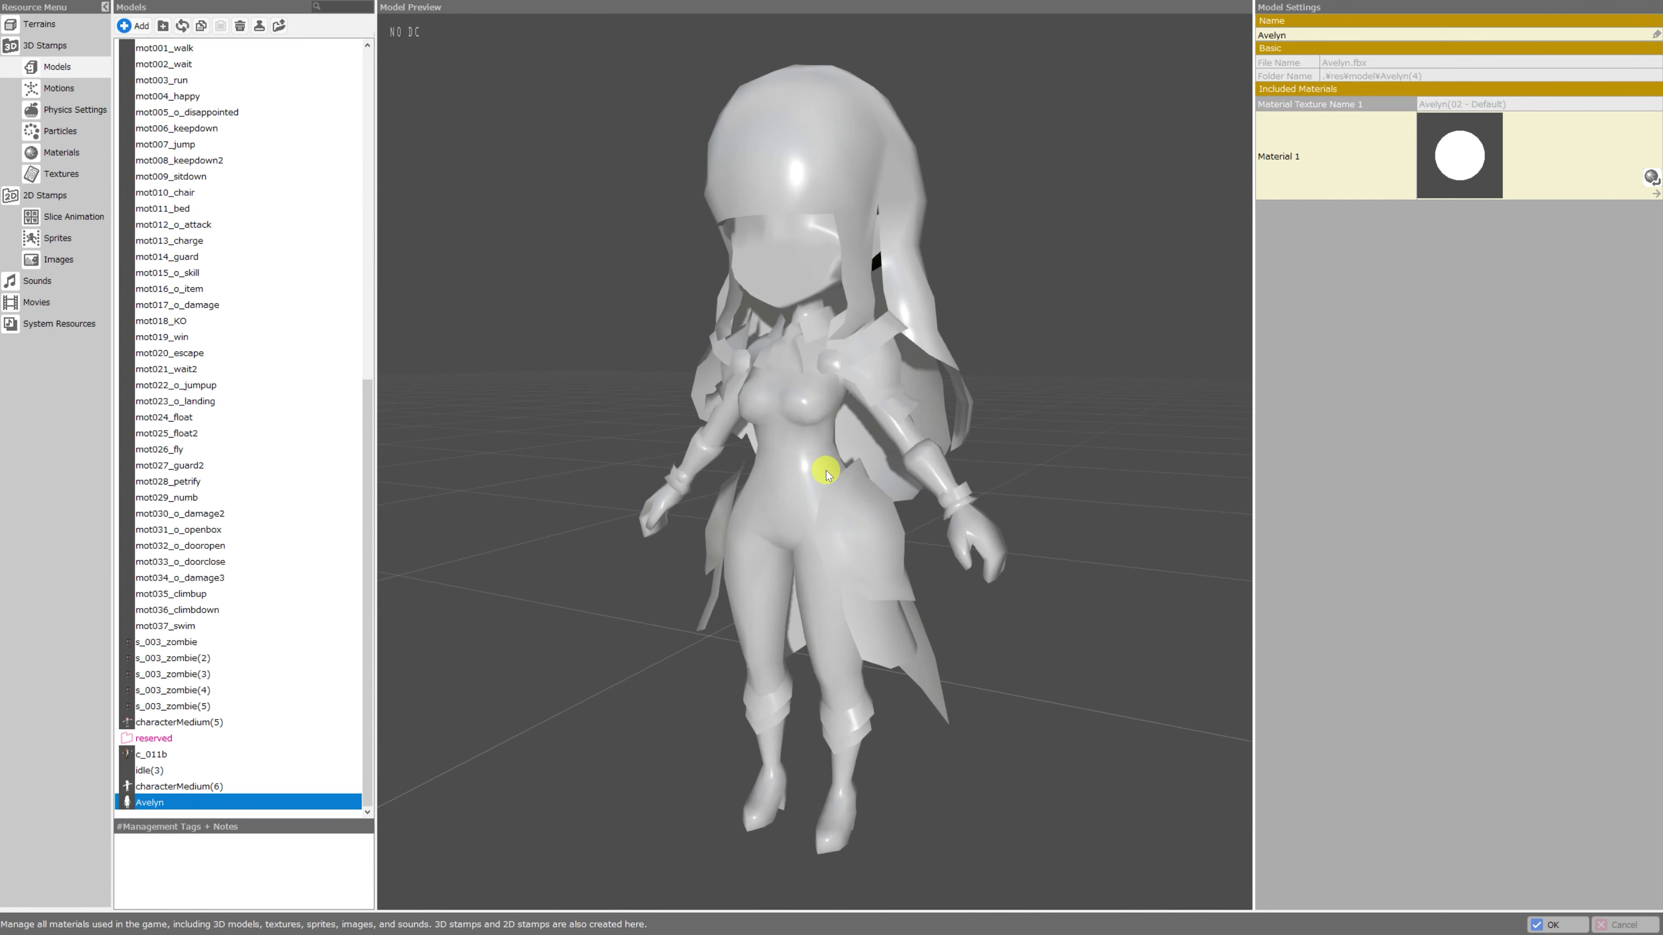
pyautogui.scroll(-2, 827, 470)
pyautogui.moveTo(827, 470)
pyautogui.mouseDown()
pyautogui.moveTo(864, 441)
pyautogui.moveTo(797, 423)
pyautogui.moveTo(873, 470)
pyautogui.mouseUp()
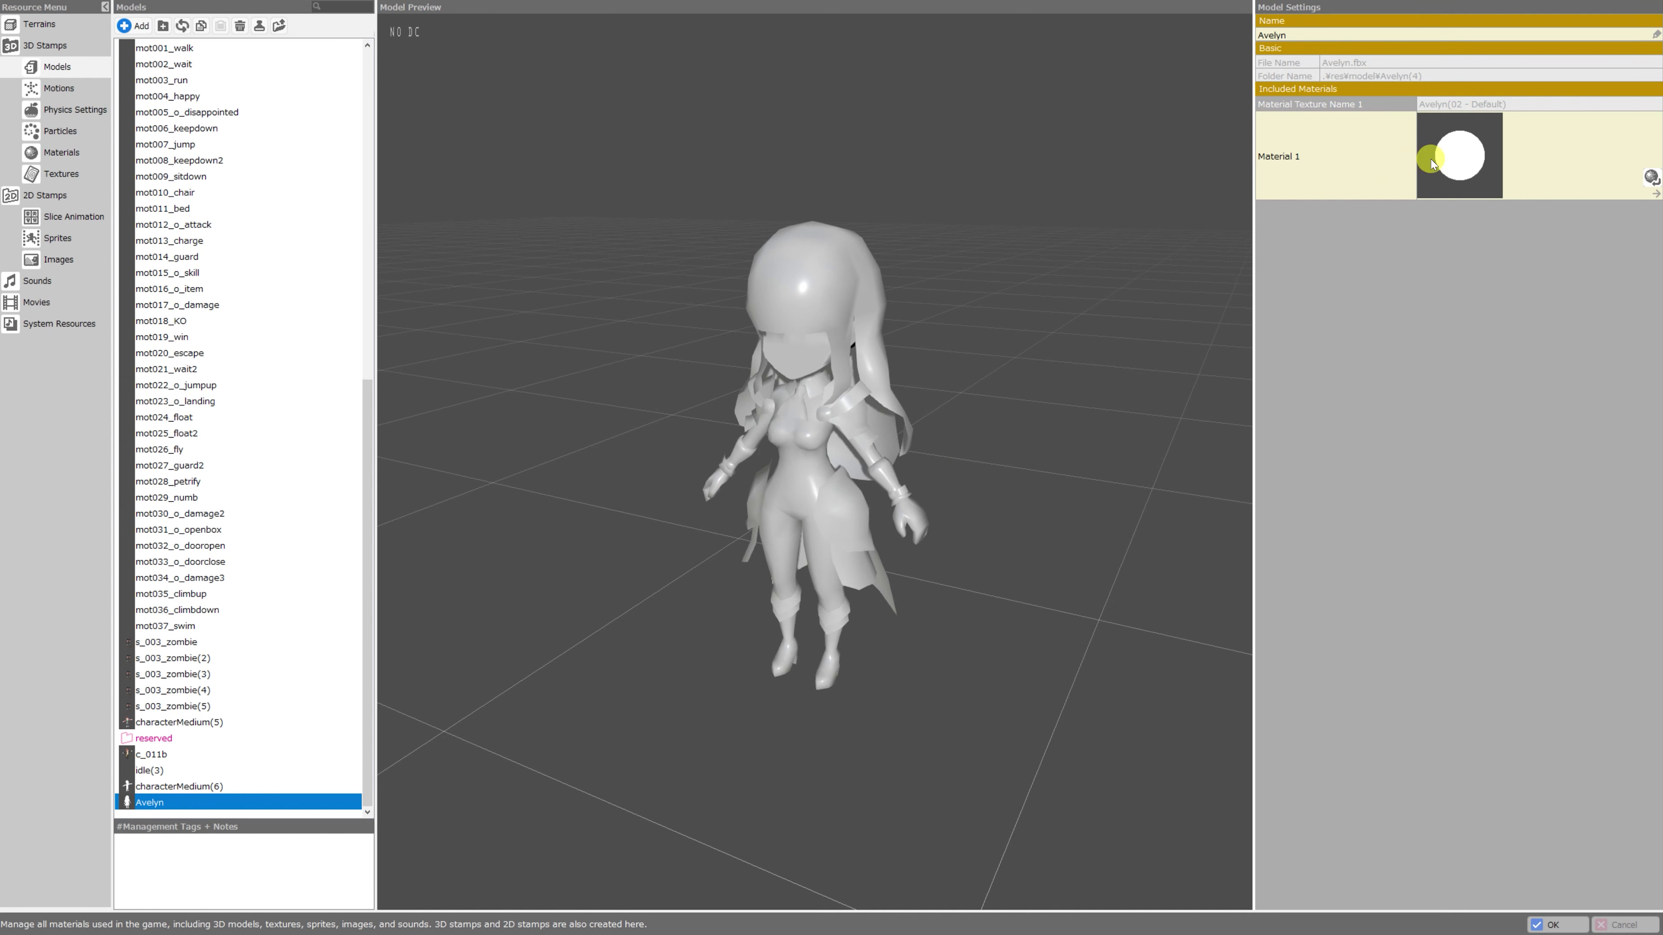
pyautogui.doubleClick(1464, 159)
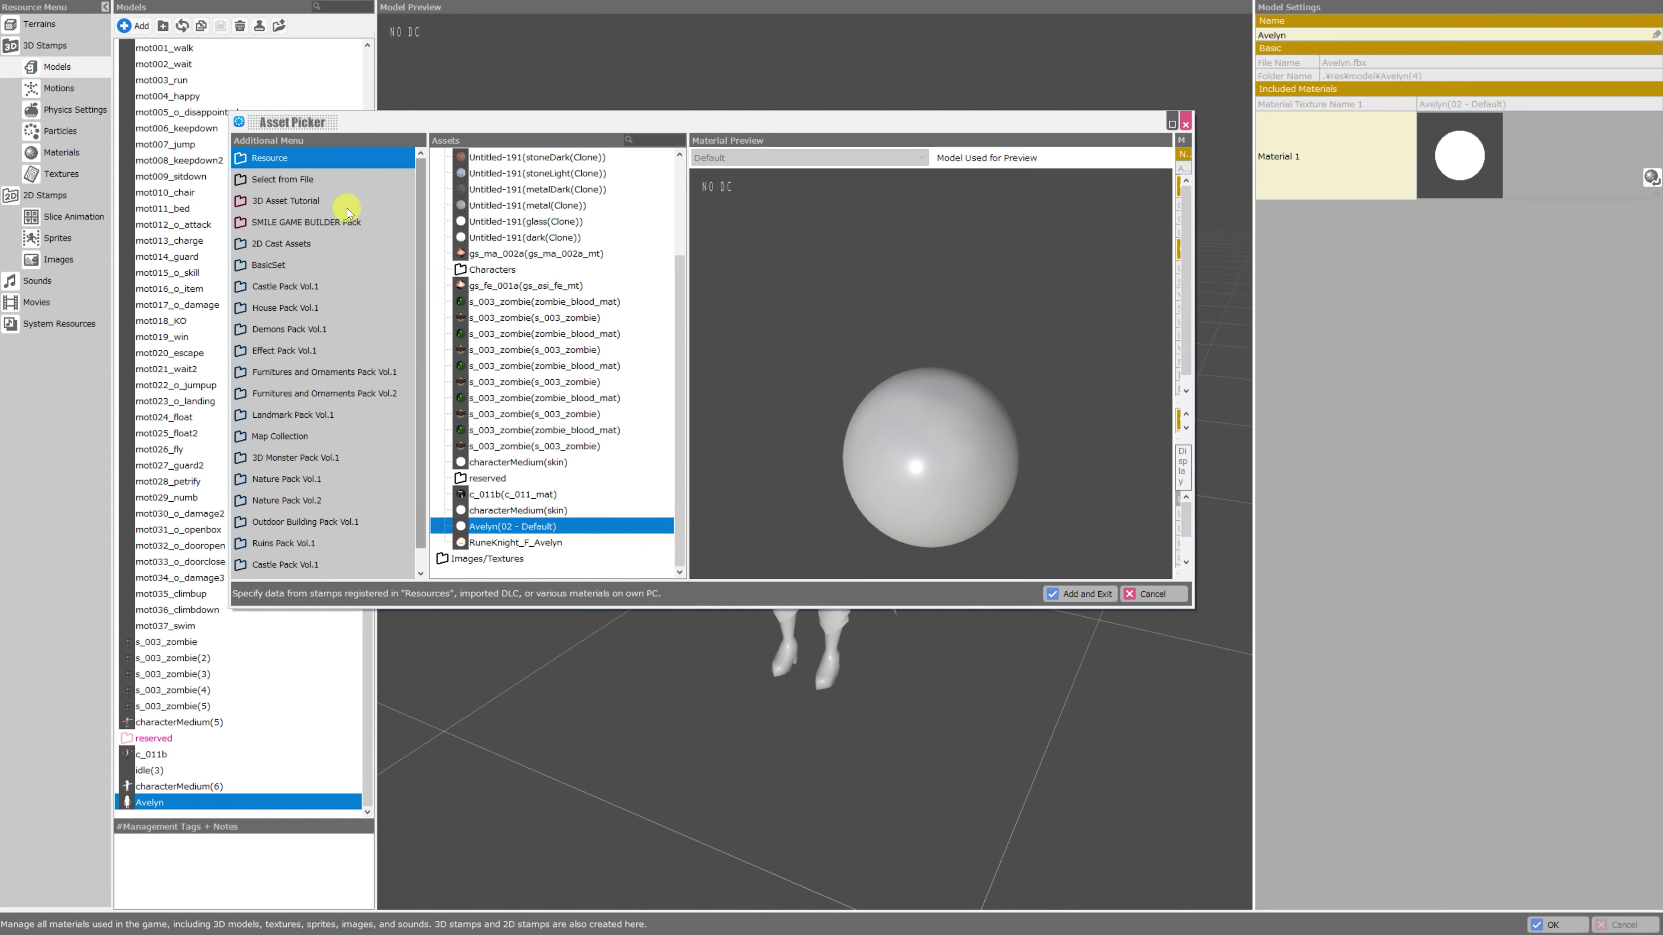
# Assign the RuneKnight_F_Avelyn material to Avelyn's Material 1.
pyautogui.click(546, 544)
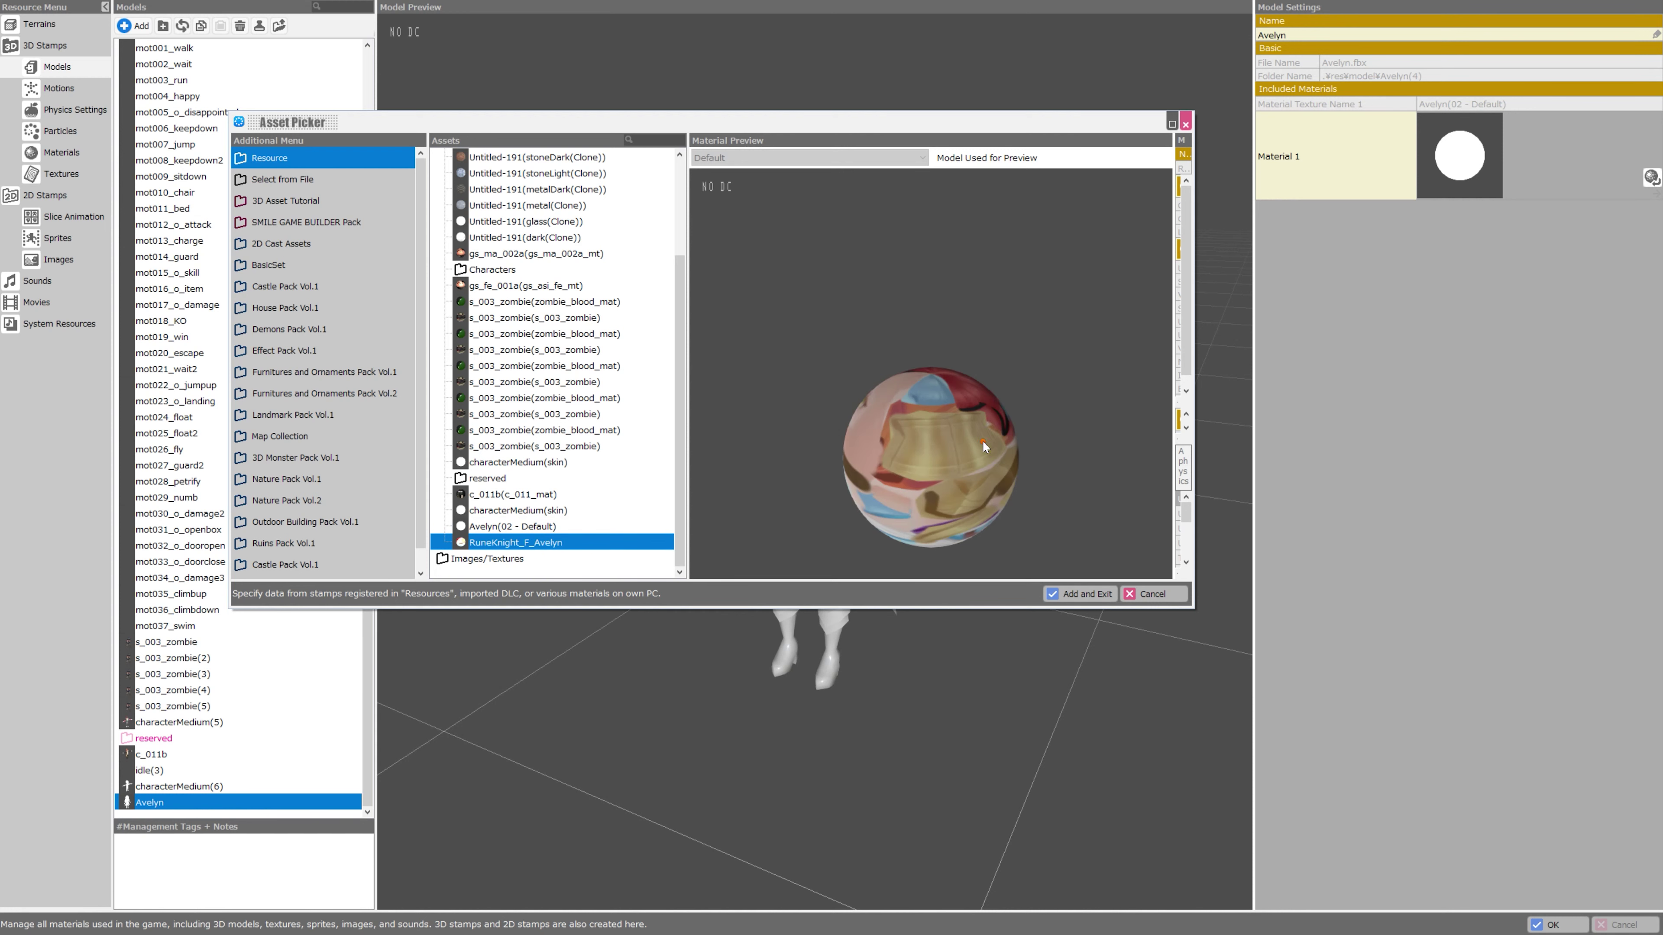
pyautogui.moveTo(982, 441); pyautogui.dragTo(865, 502)
pyautogui.scroll(-2, 988, 450)
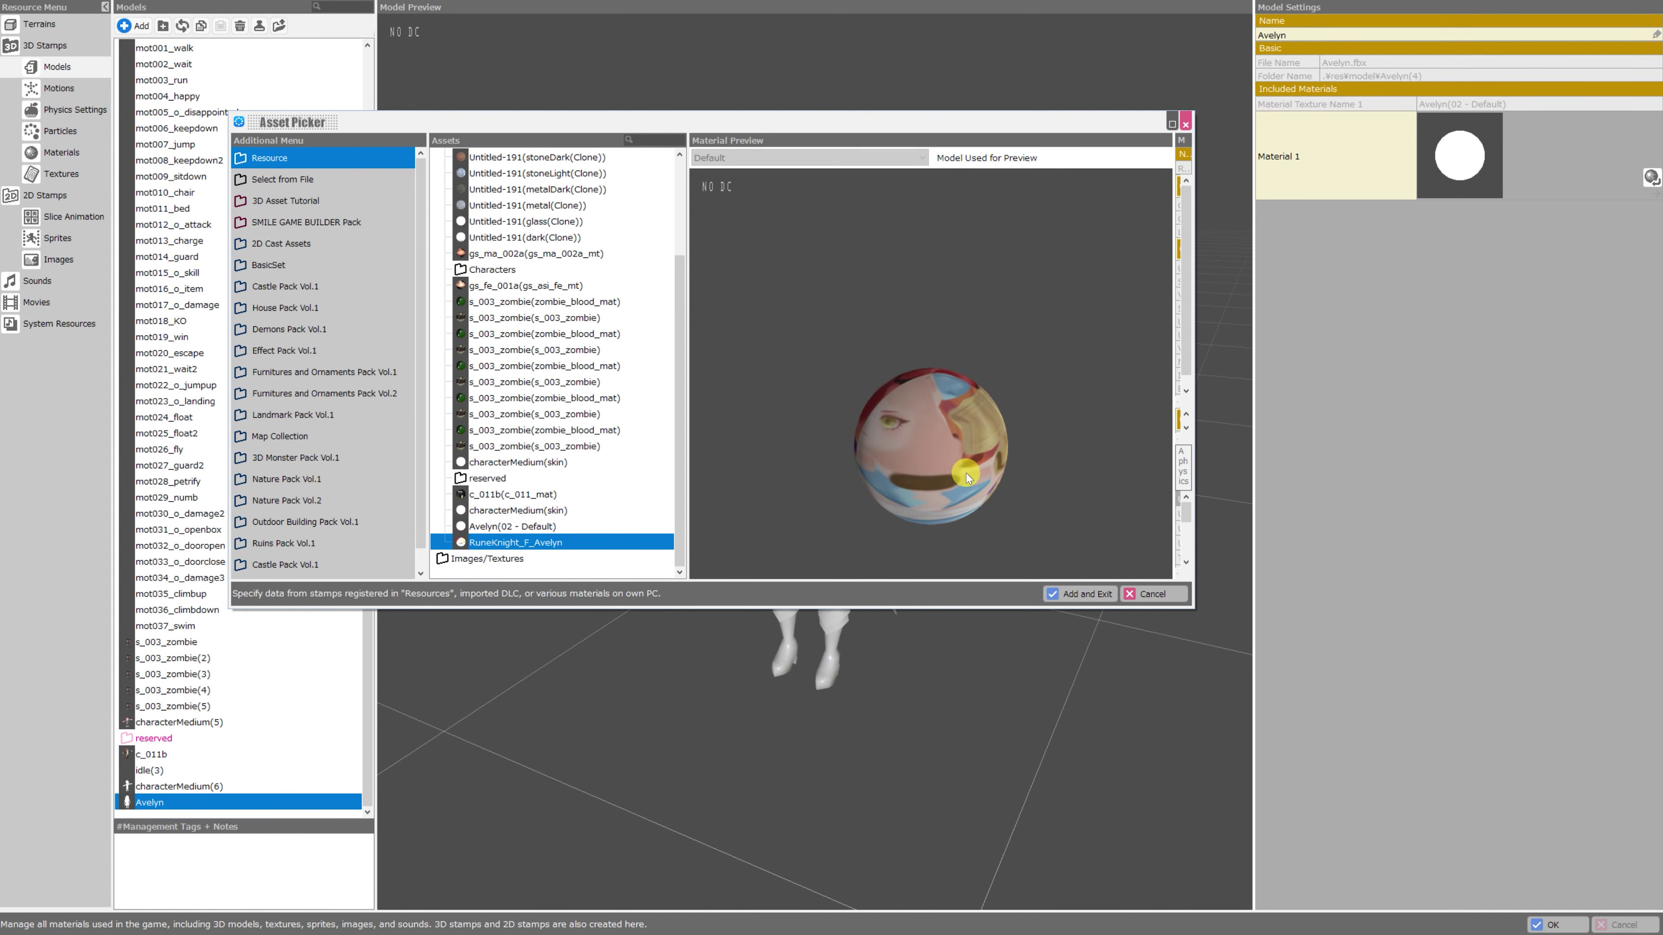
pyautogui.click(1073, 595)
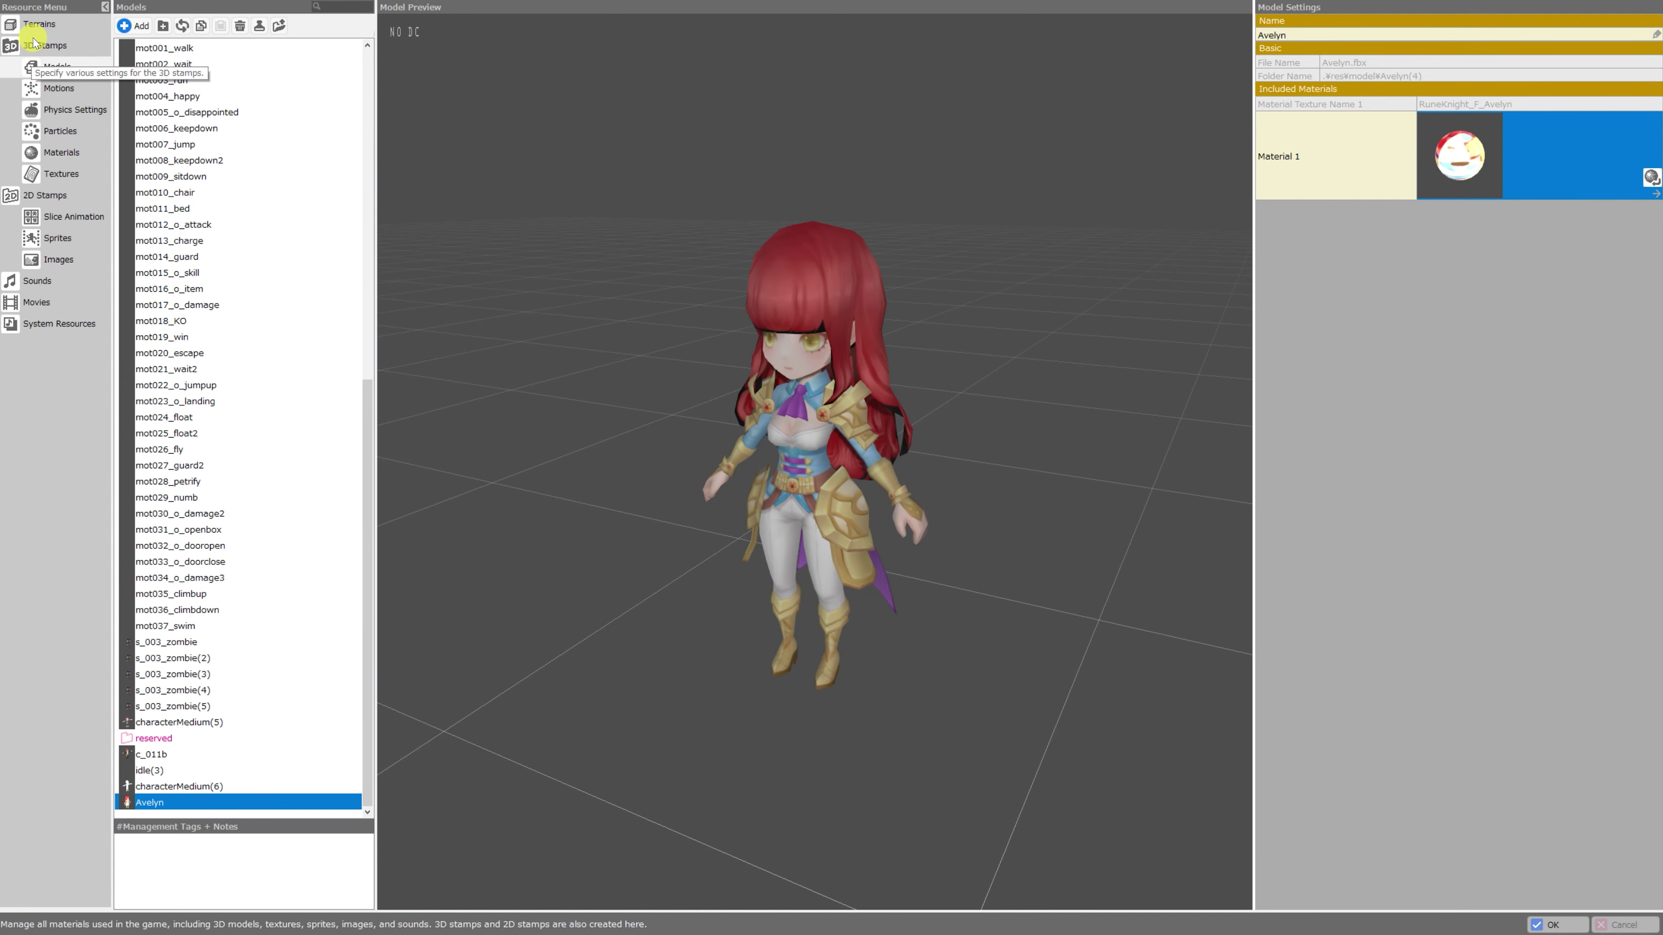
# Orbit the textured Avelyn model to check its back, right side and hair.
pyautogui.scroll(3, 898, 463)
pyautogui.moveTo(851, 459)
pyautogui.mouseDown()
pyautogui.moveTo(898, 464)
pyautogui.moveTo(876, 456)
pyautogui.mouseUp()
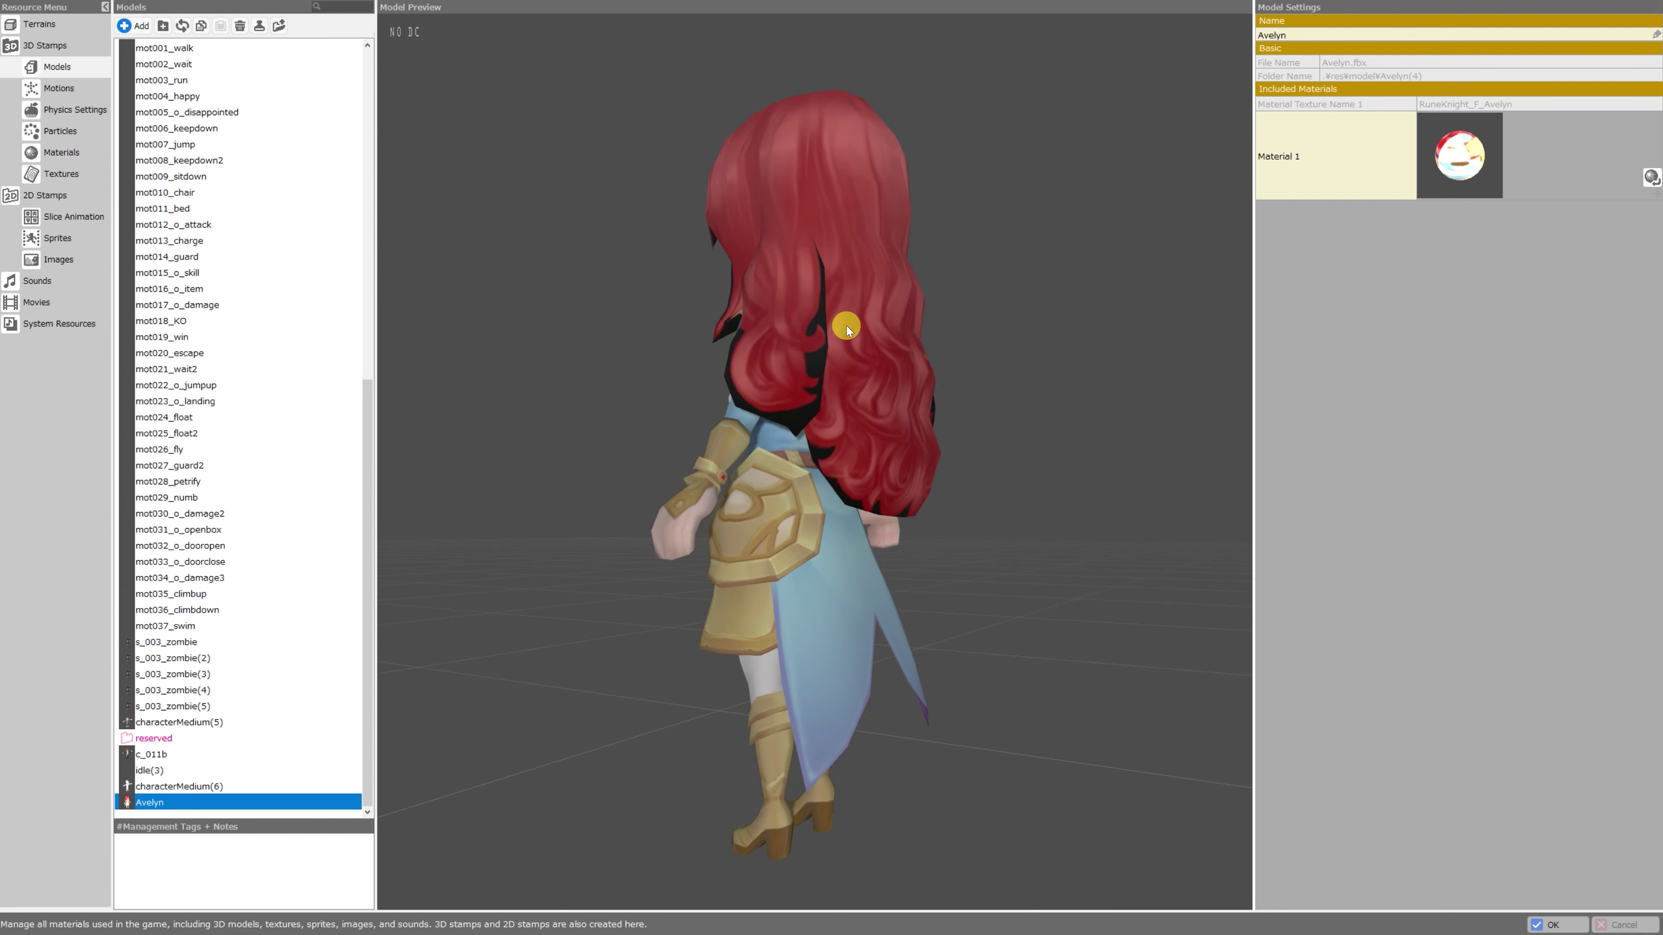
pyautogui.moveTo(846, 324); pyautogui.dragTo(835, 377)
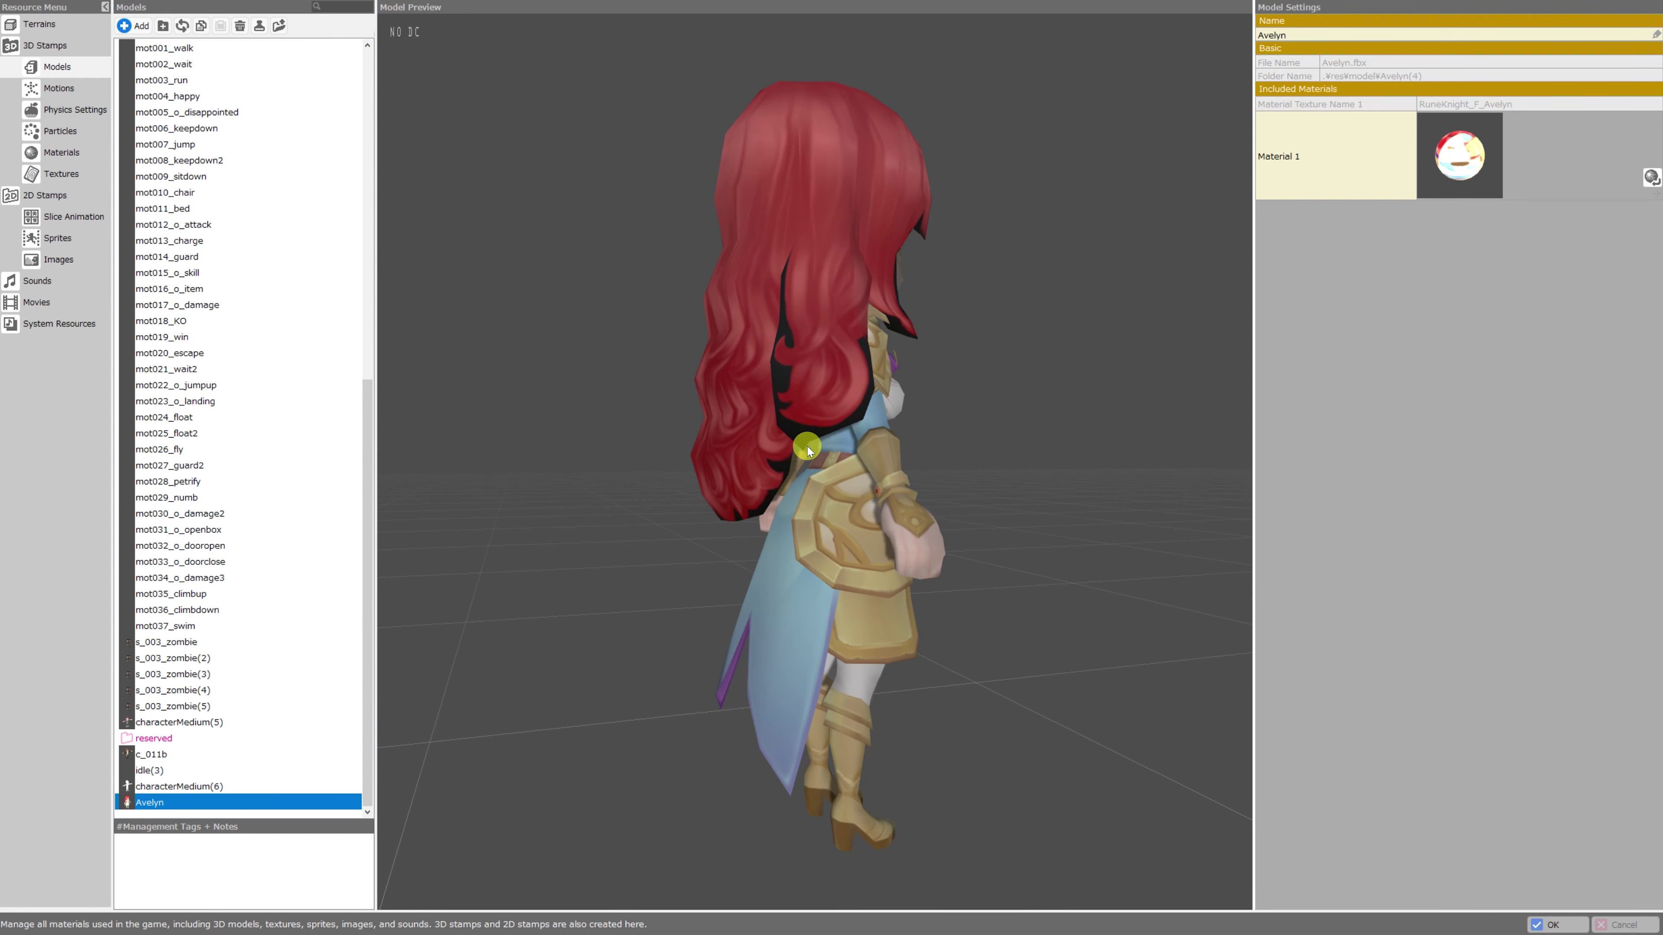
pyautogui.moveTo(816, 418); pyautogui.dragTo(816, 425)
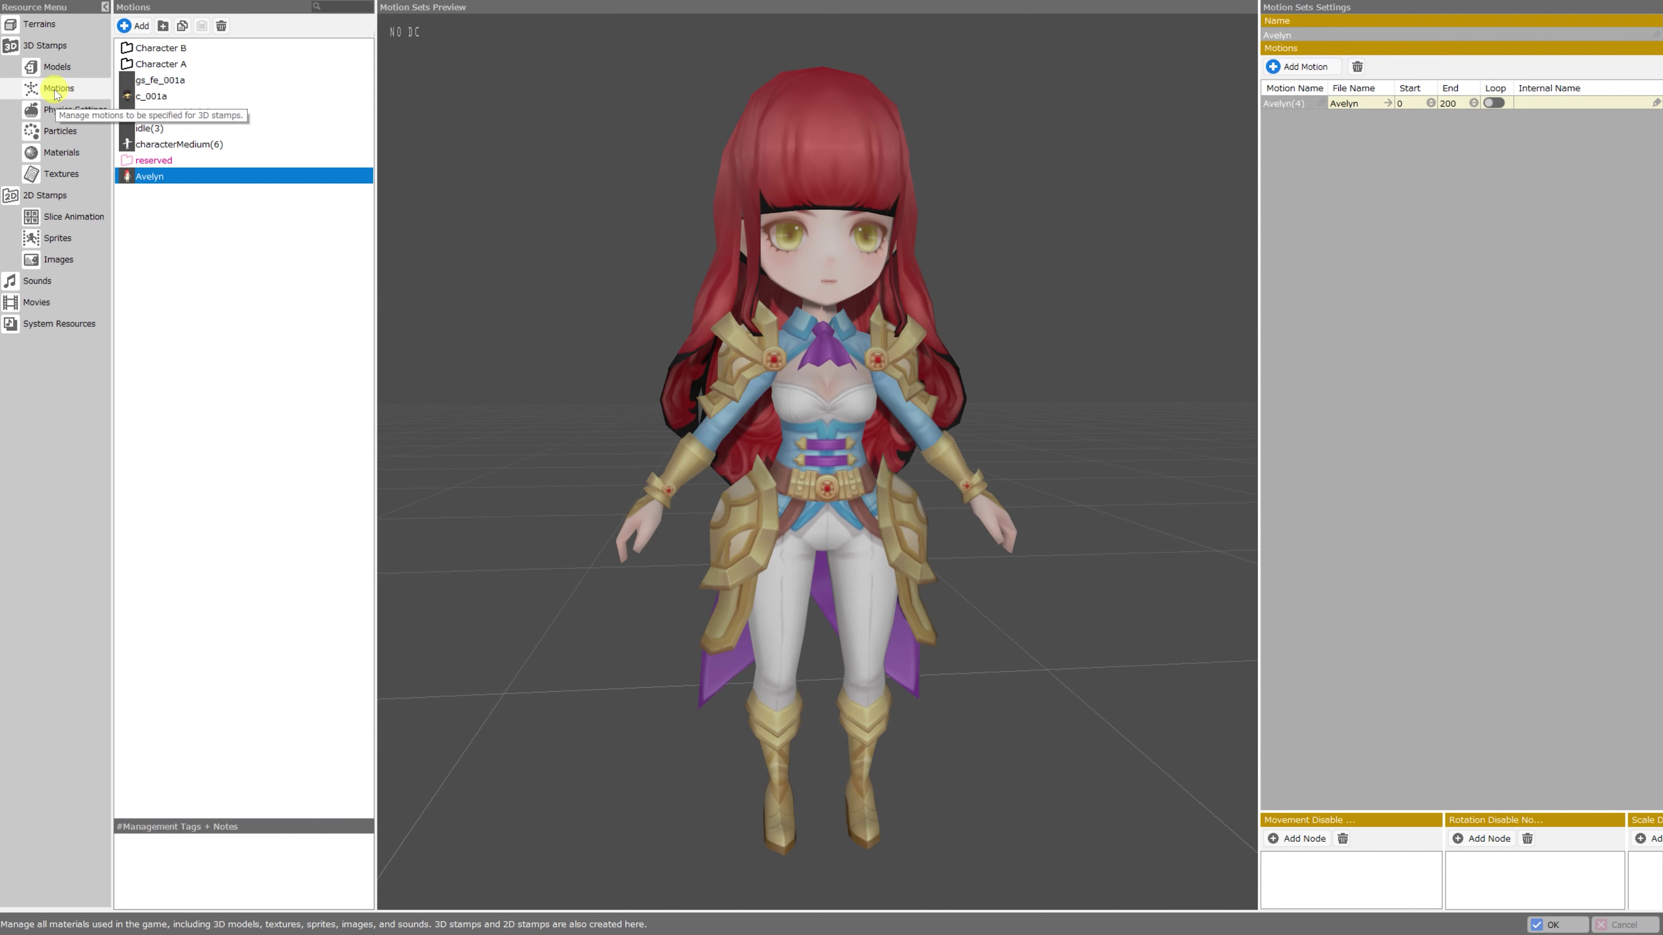
# Start editing the Avelyn(4) motion name and turn the character to face the viewer.
pyautogui.press('F2')
pyautogui.doubleClick(1293, 104)
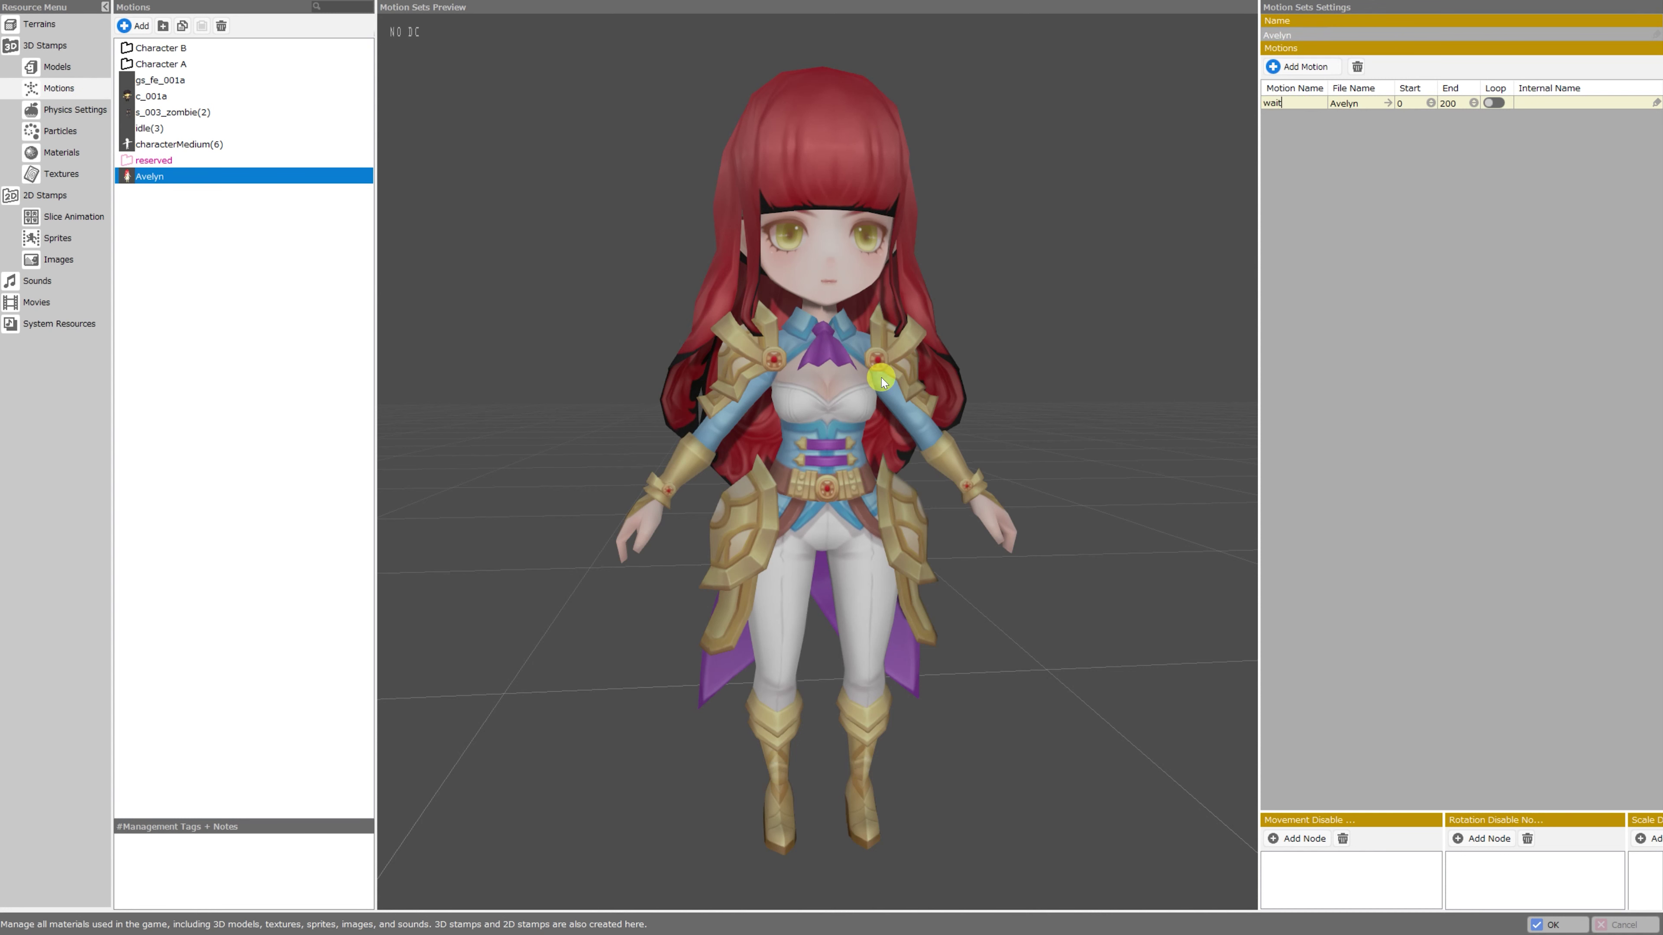
pyautogui.moveTo(807, 378); pyautogui.dragTo(826, 370)
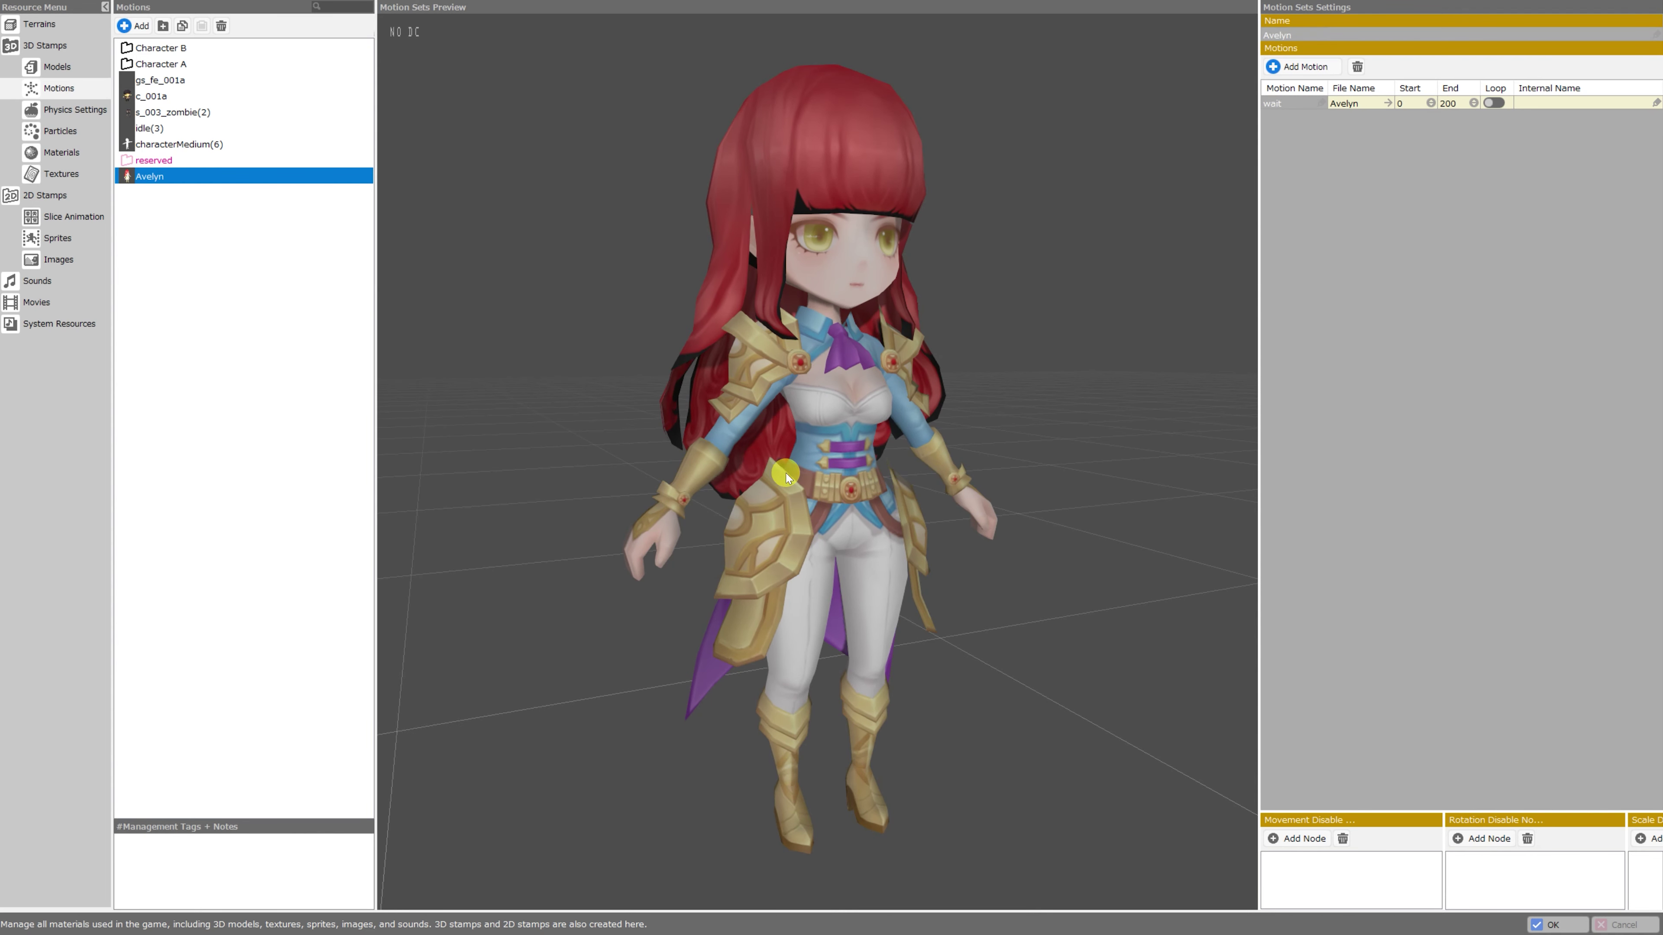
pyautogui.moveTo(833, 549); pyautogui.dragTo(914, 431)
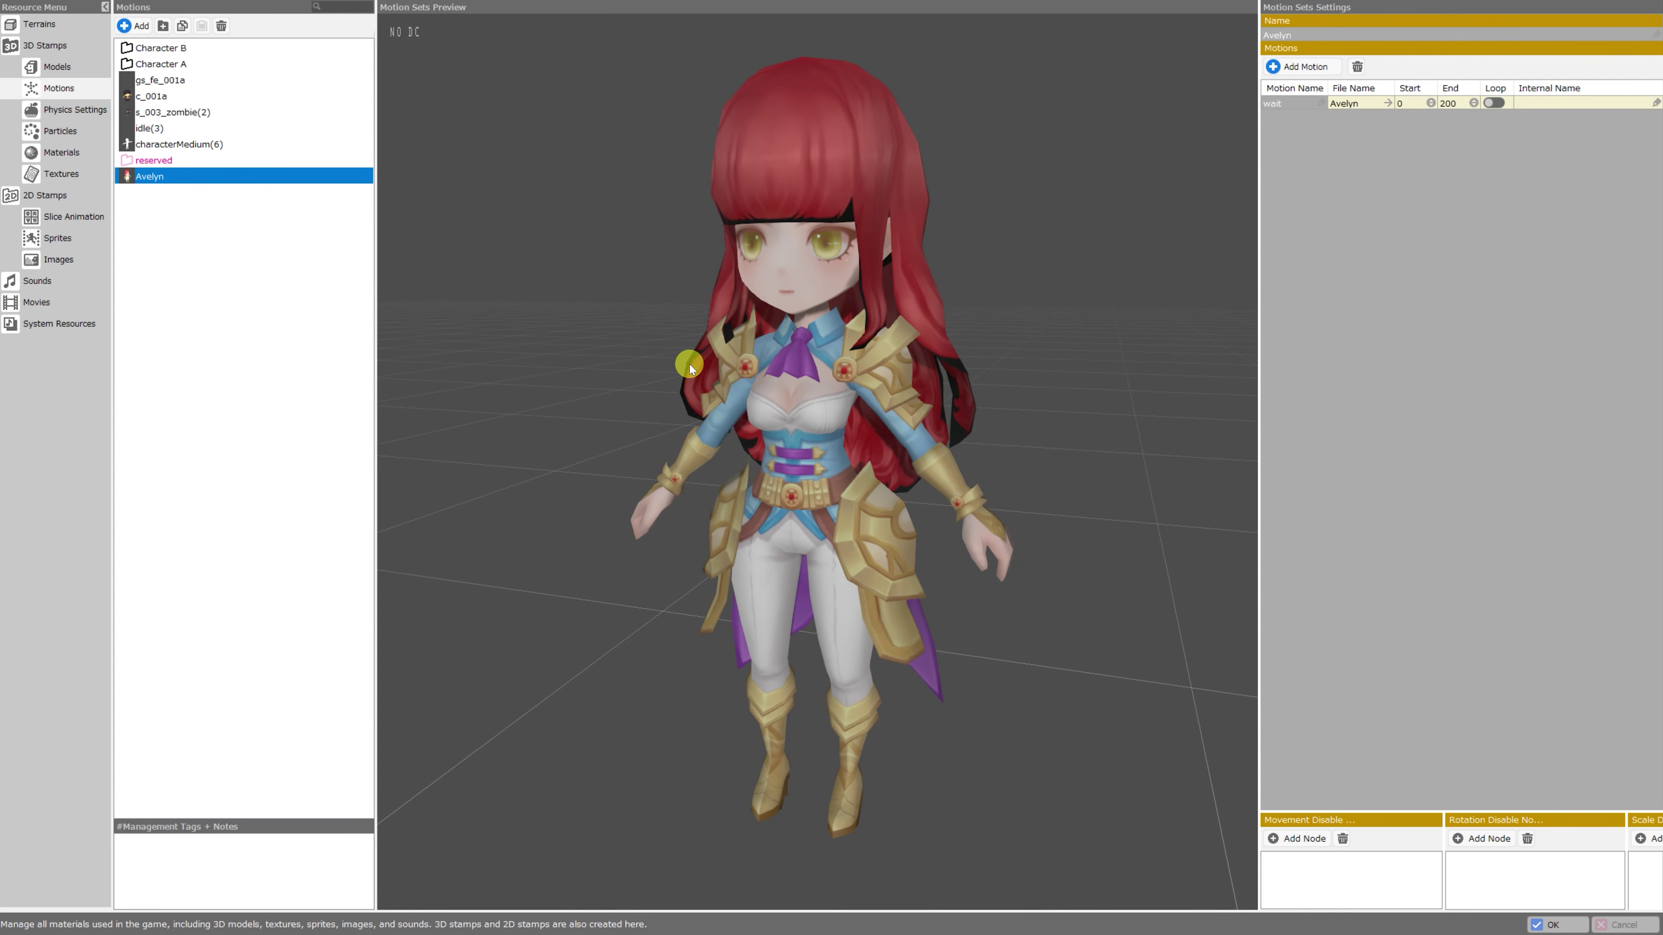
pyautogui.moveTo(1095, 396); pyautogui.dragTo(371, 245)
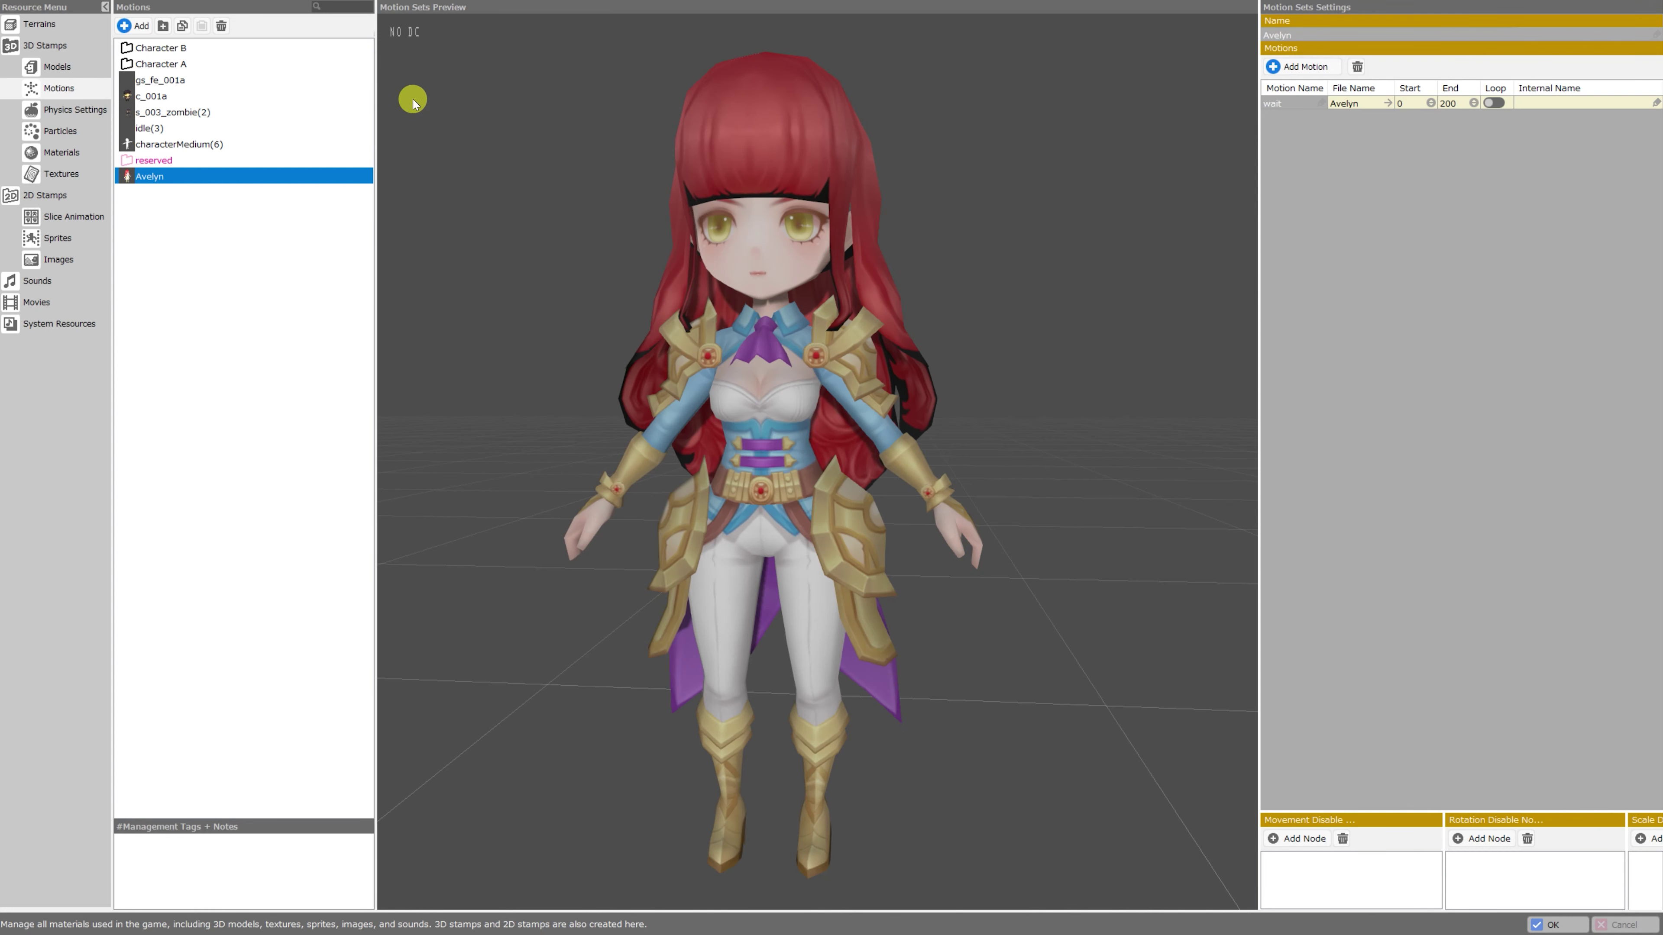
# Add Avelyn_Active_Skill_01 through sword_05.FBX from Fbx _ Generic as new motions.
pyautogui.click(1310, 66)
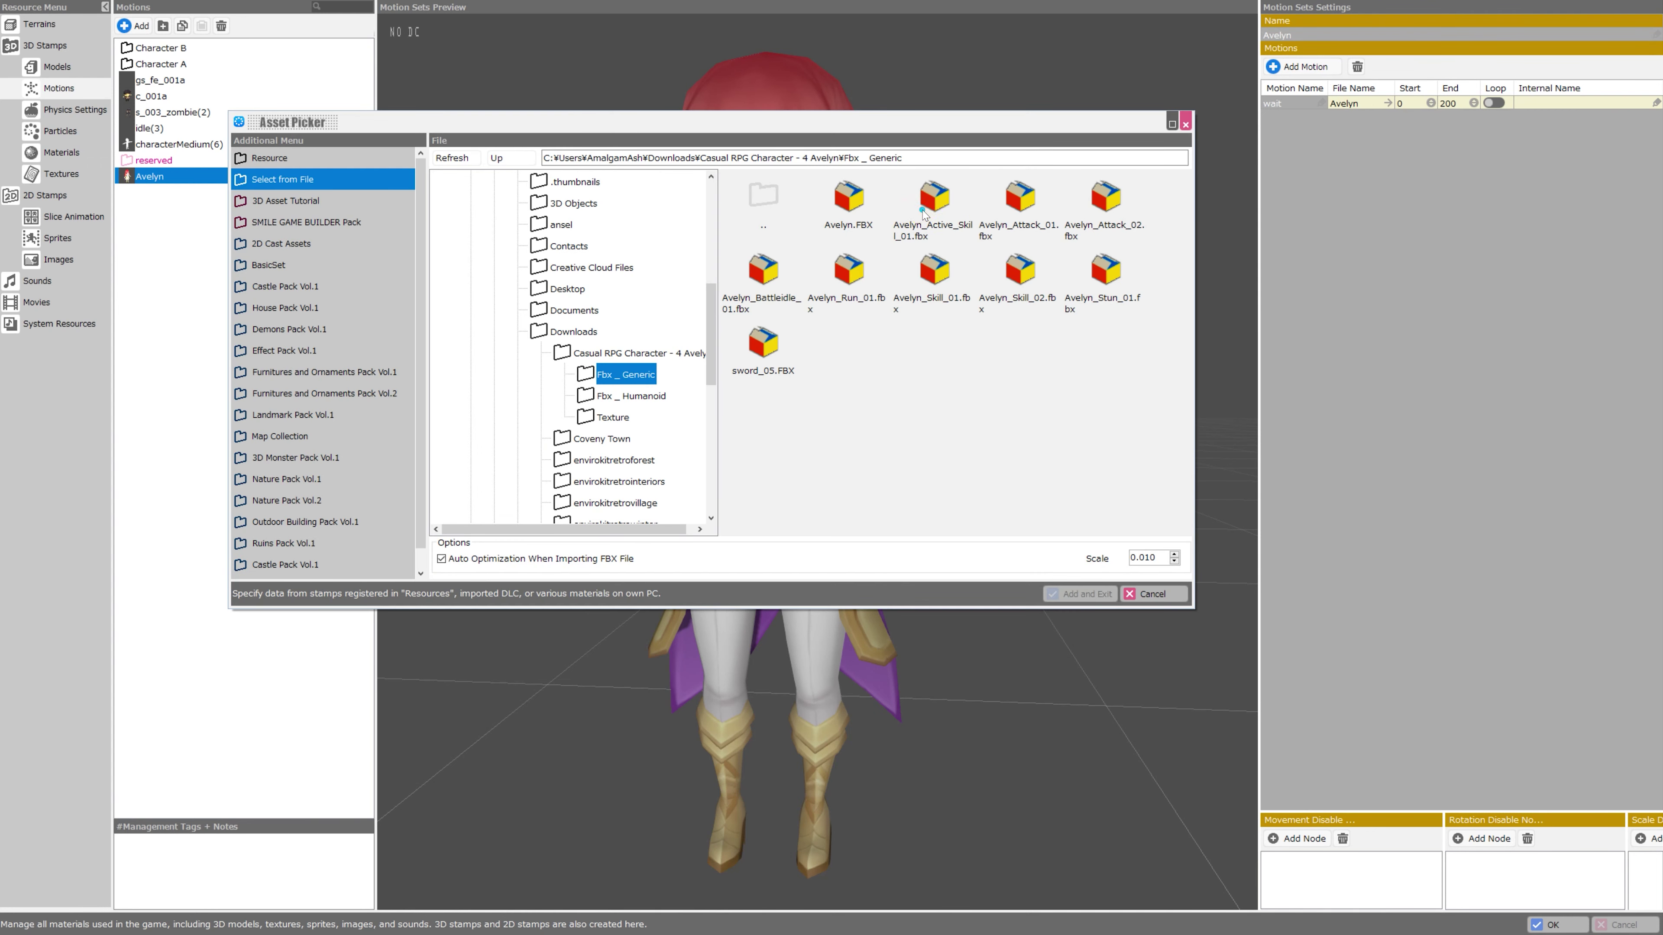
pyautogui.click(923, 211)
pyautogui.keyDown('shift'); pyautogui.click(774, 359); pyautogui.keyUp('shift')
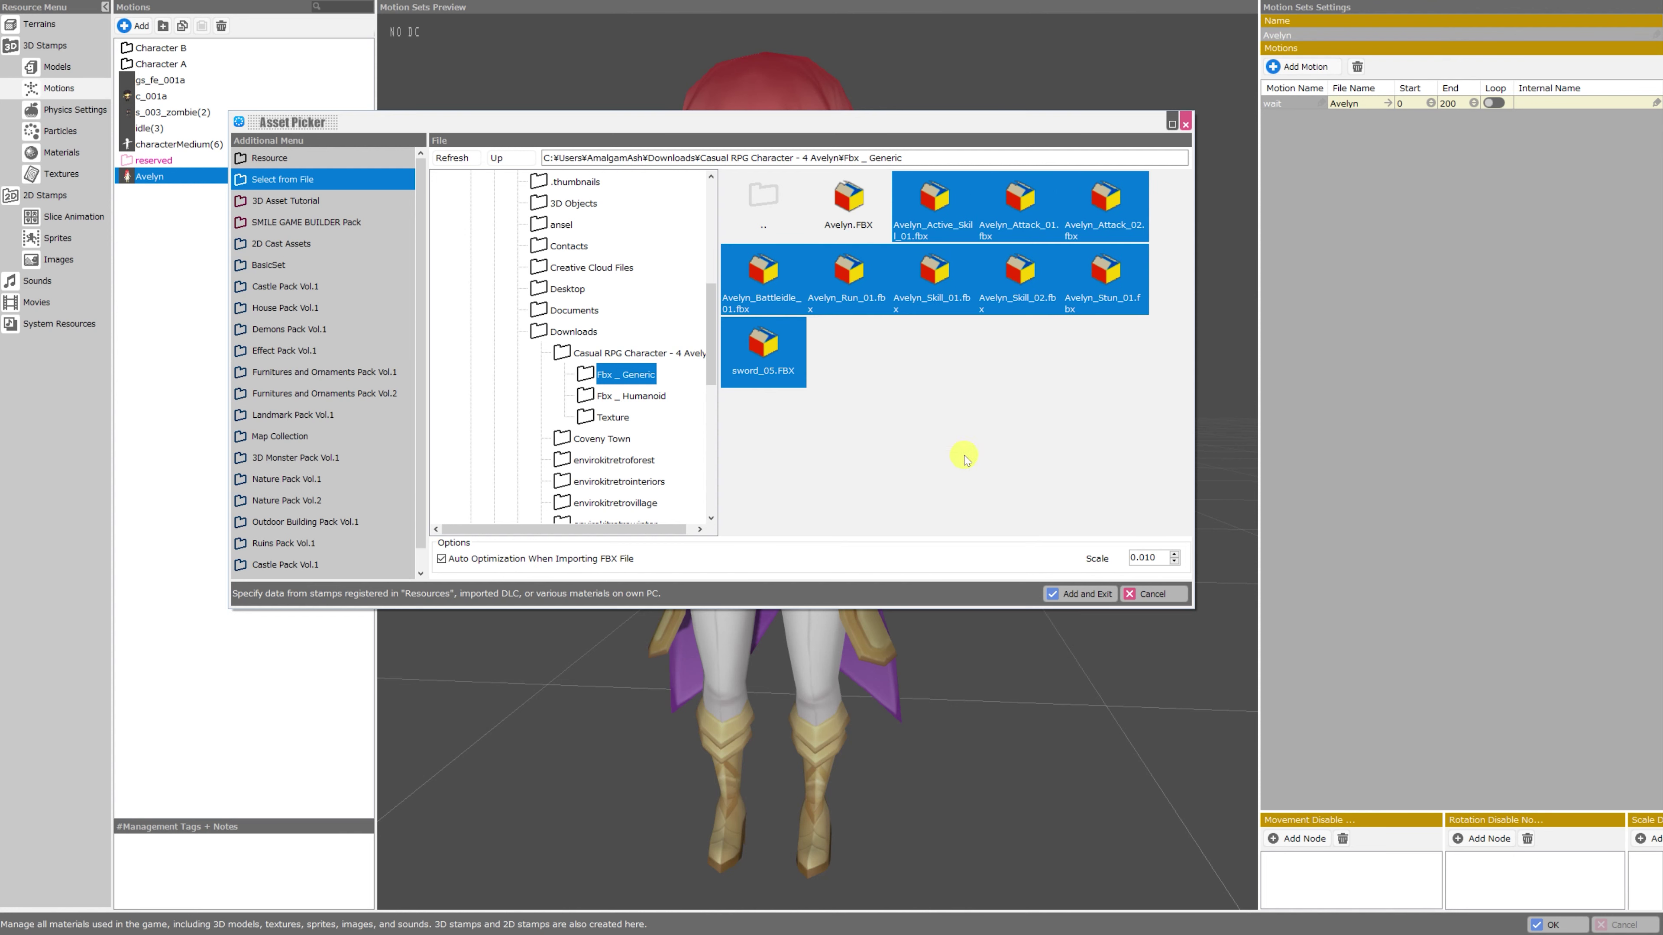
pyautogui.click(1091, 598)
# Make Take 001_3 loop and rename it wait, then rename Take 001_4 to walk.
pyautogui.click(1289, 130)
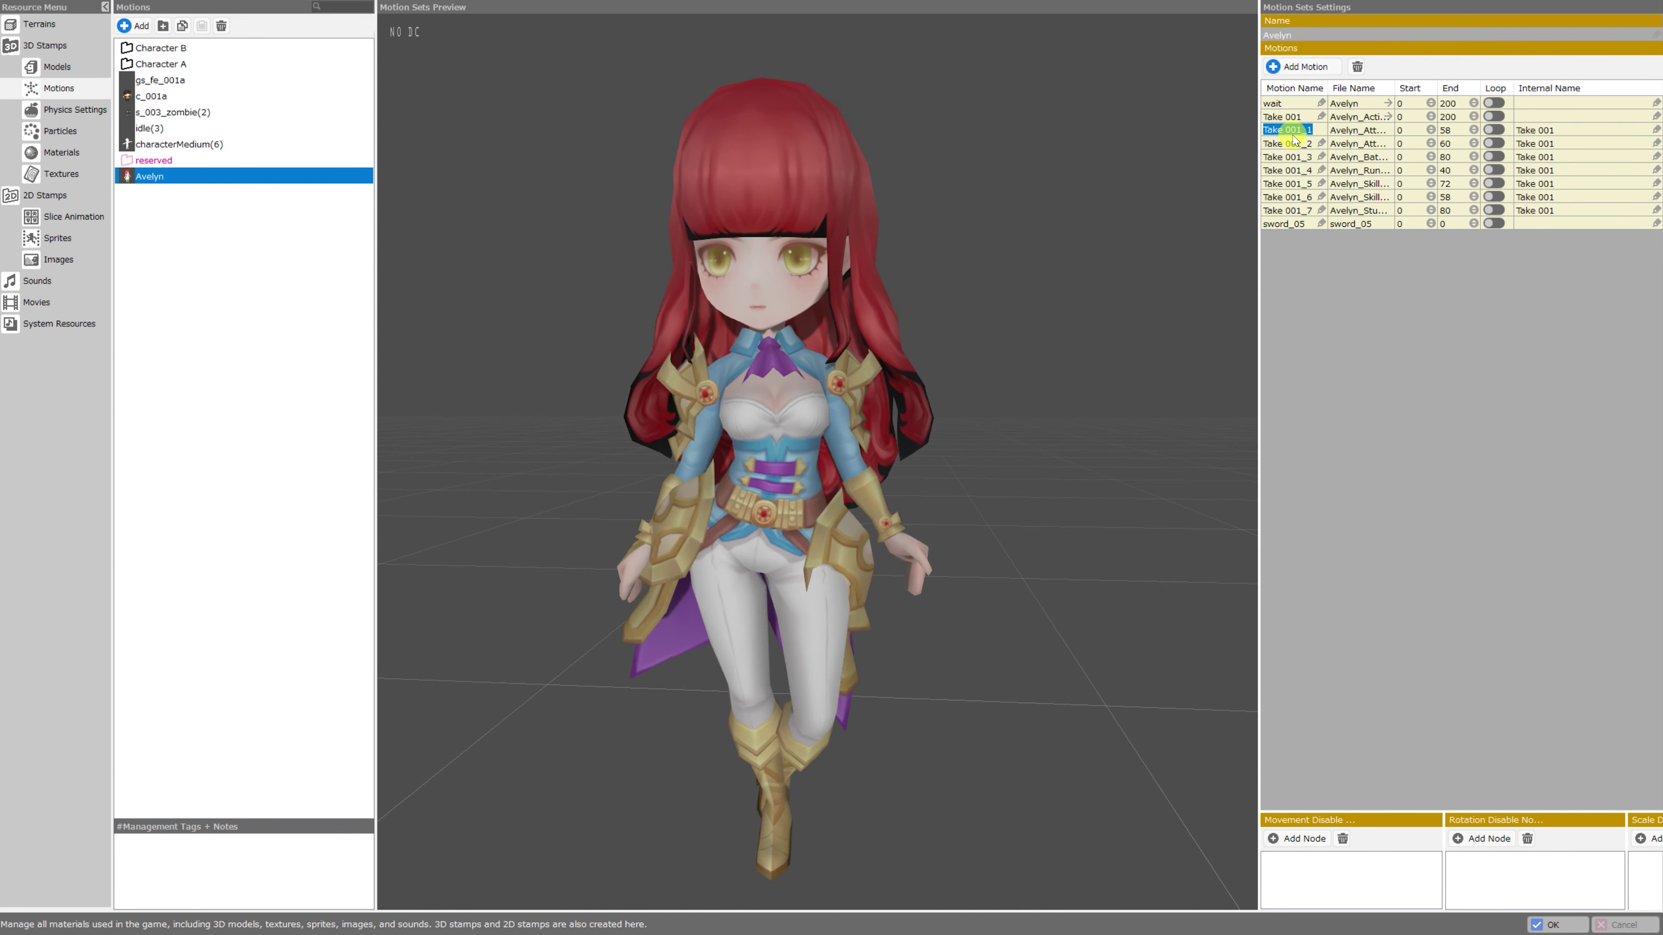
pyautogui.click(1289, 157)
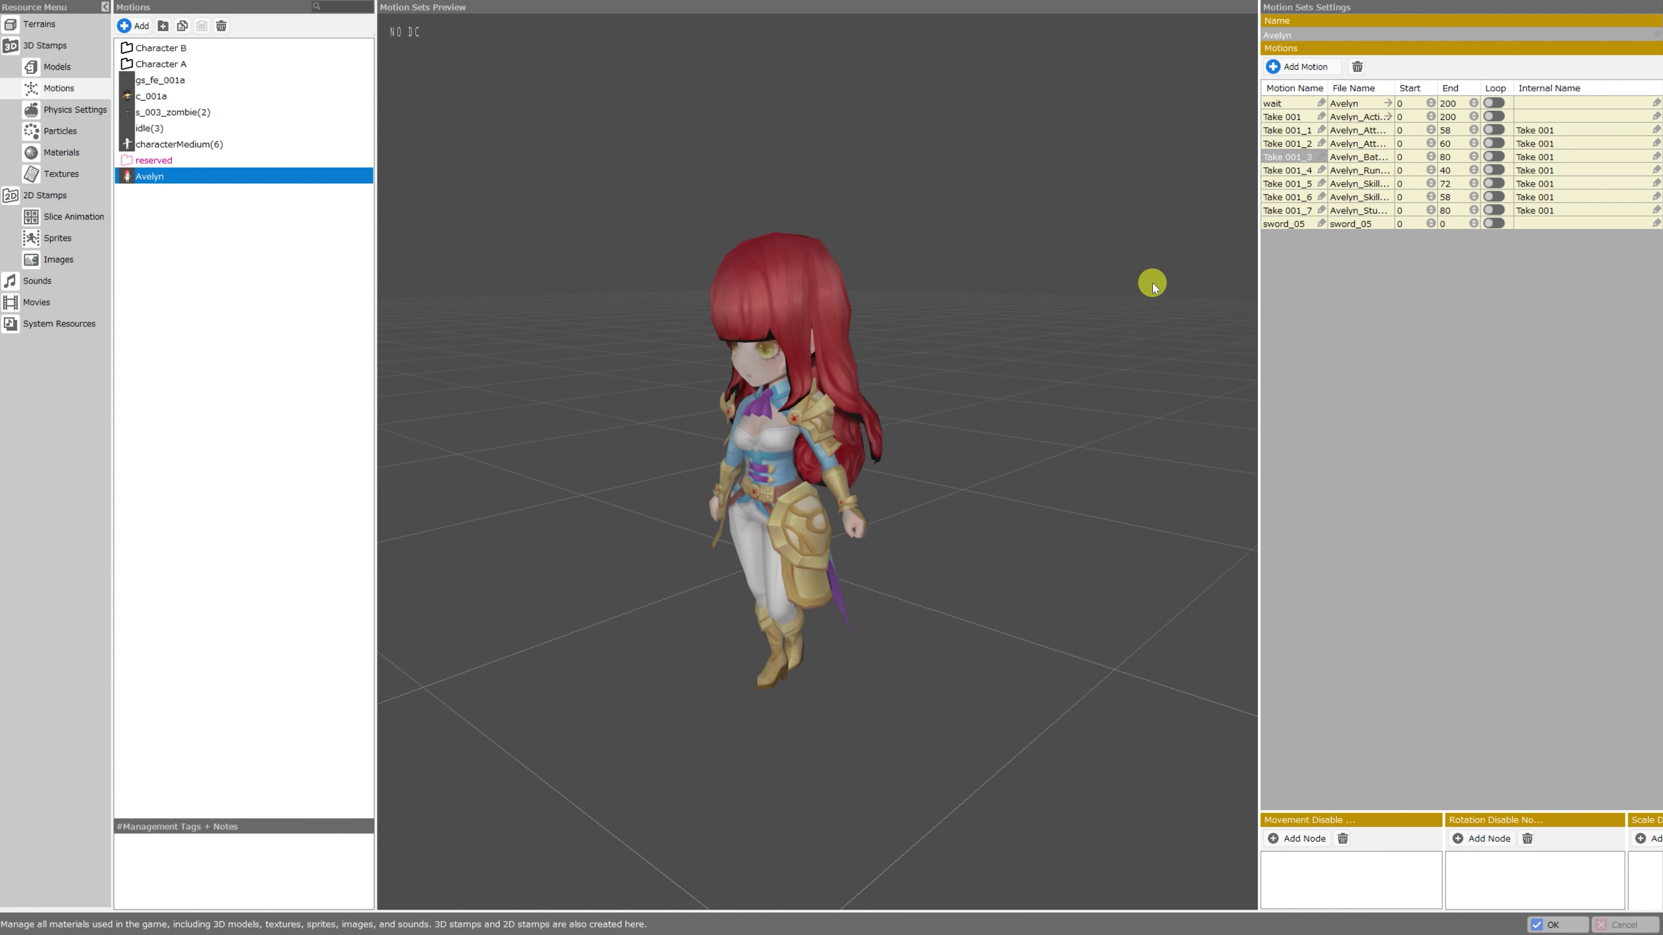
pyautogui.click(1484, 156)
pyautogui.moveTo(947, 398); pyautogui.dragTo(969, 391)
pyautogui.doubleClick(1284, 157)
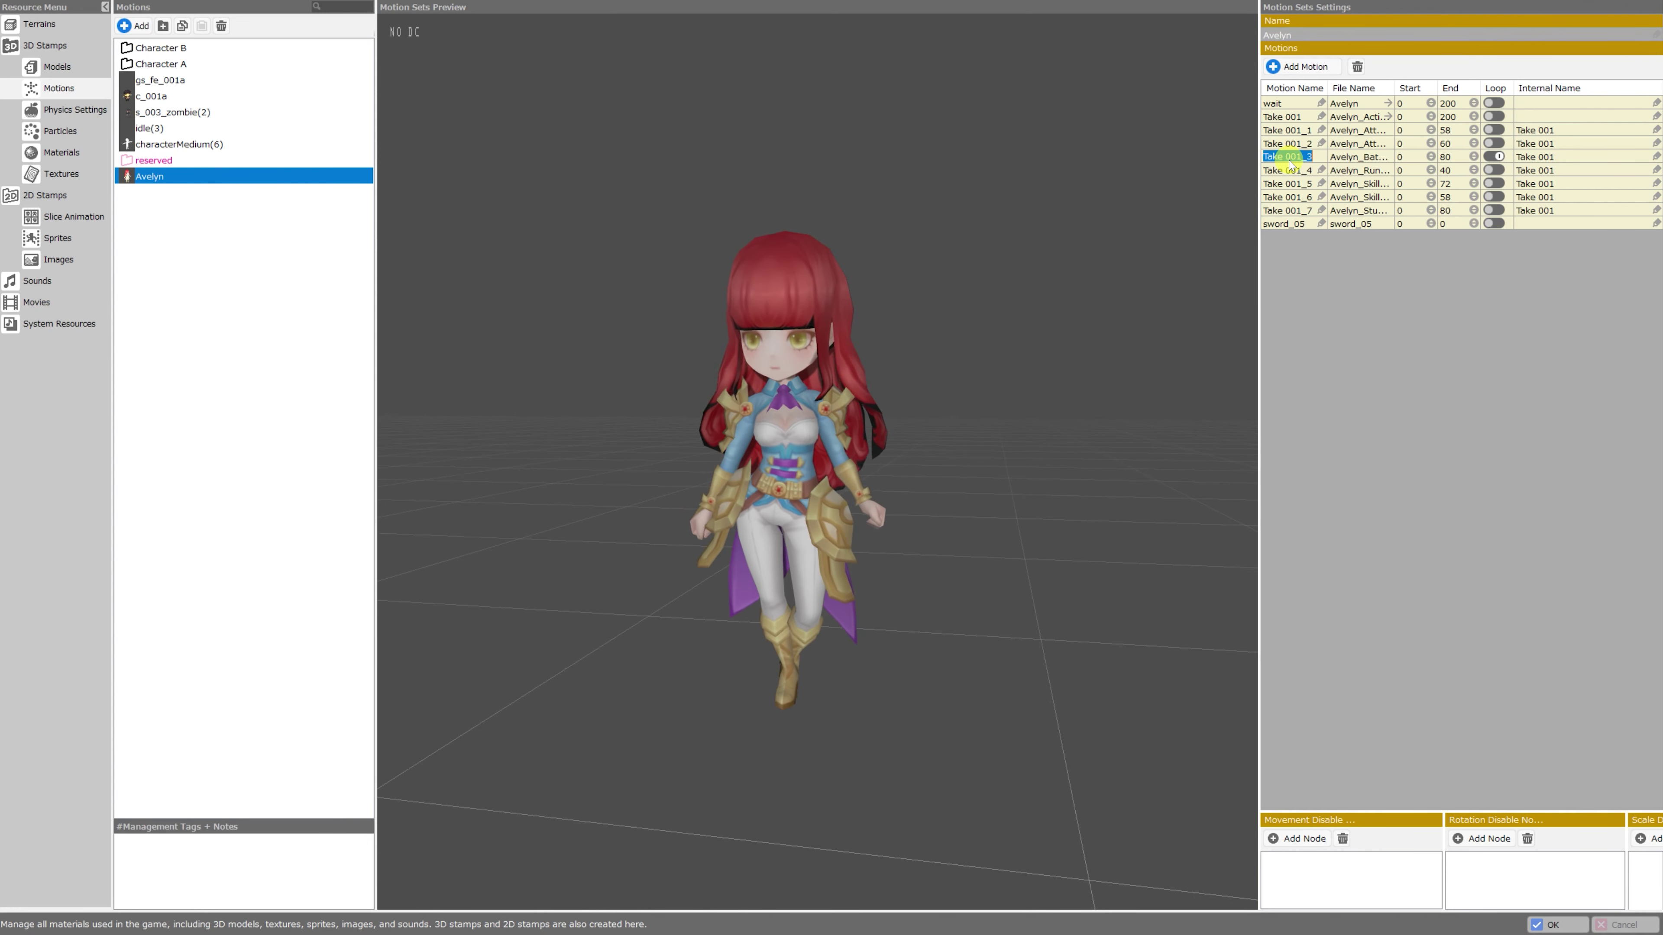
pyautogui.write('wait')
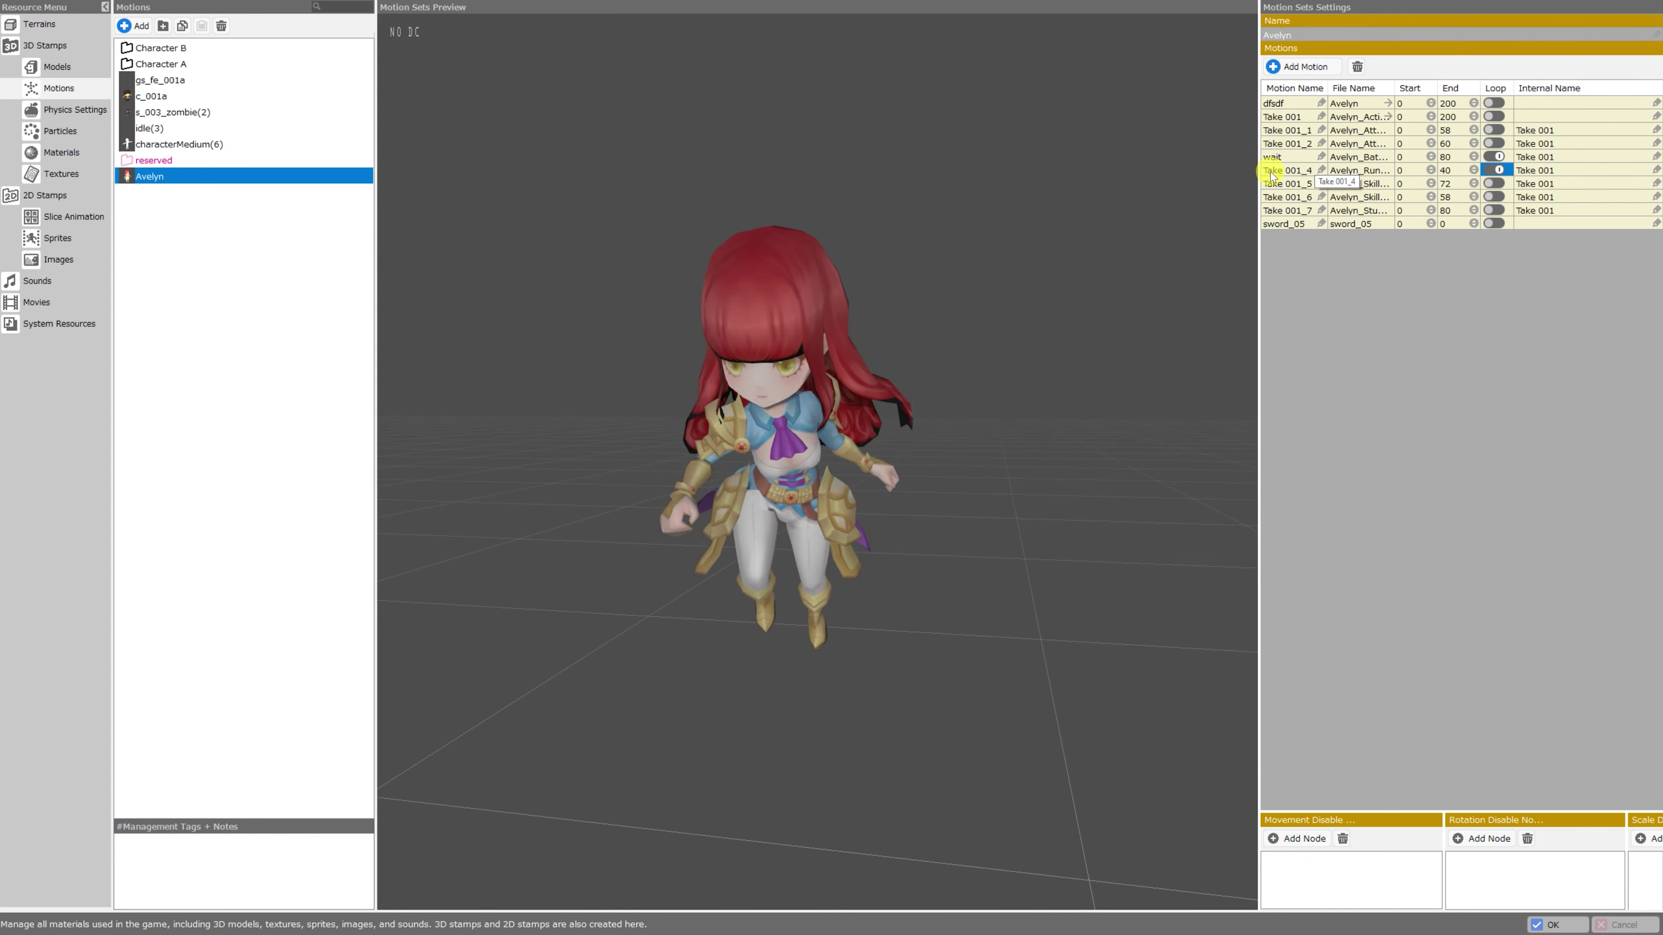
pyautogui.click(1271, 172)
pyautogui.doubleClick(1270, 171)
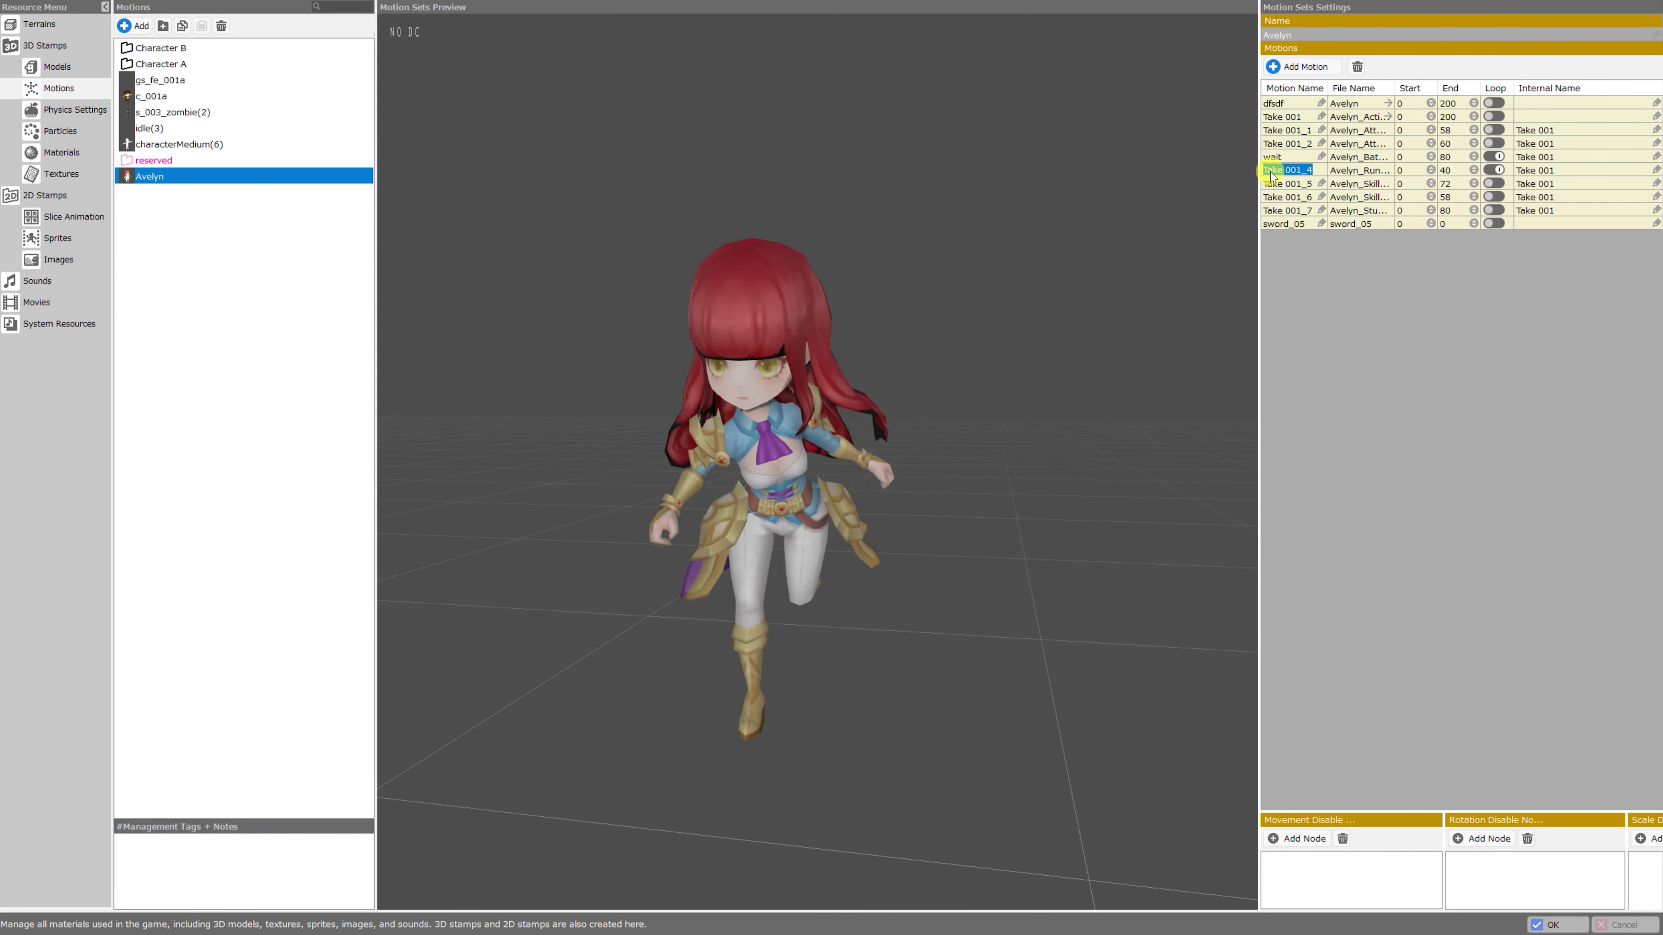
pyautogui.write('walk')
pyautogui.press('Return')
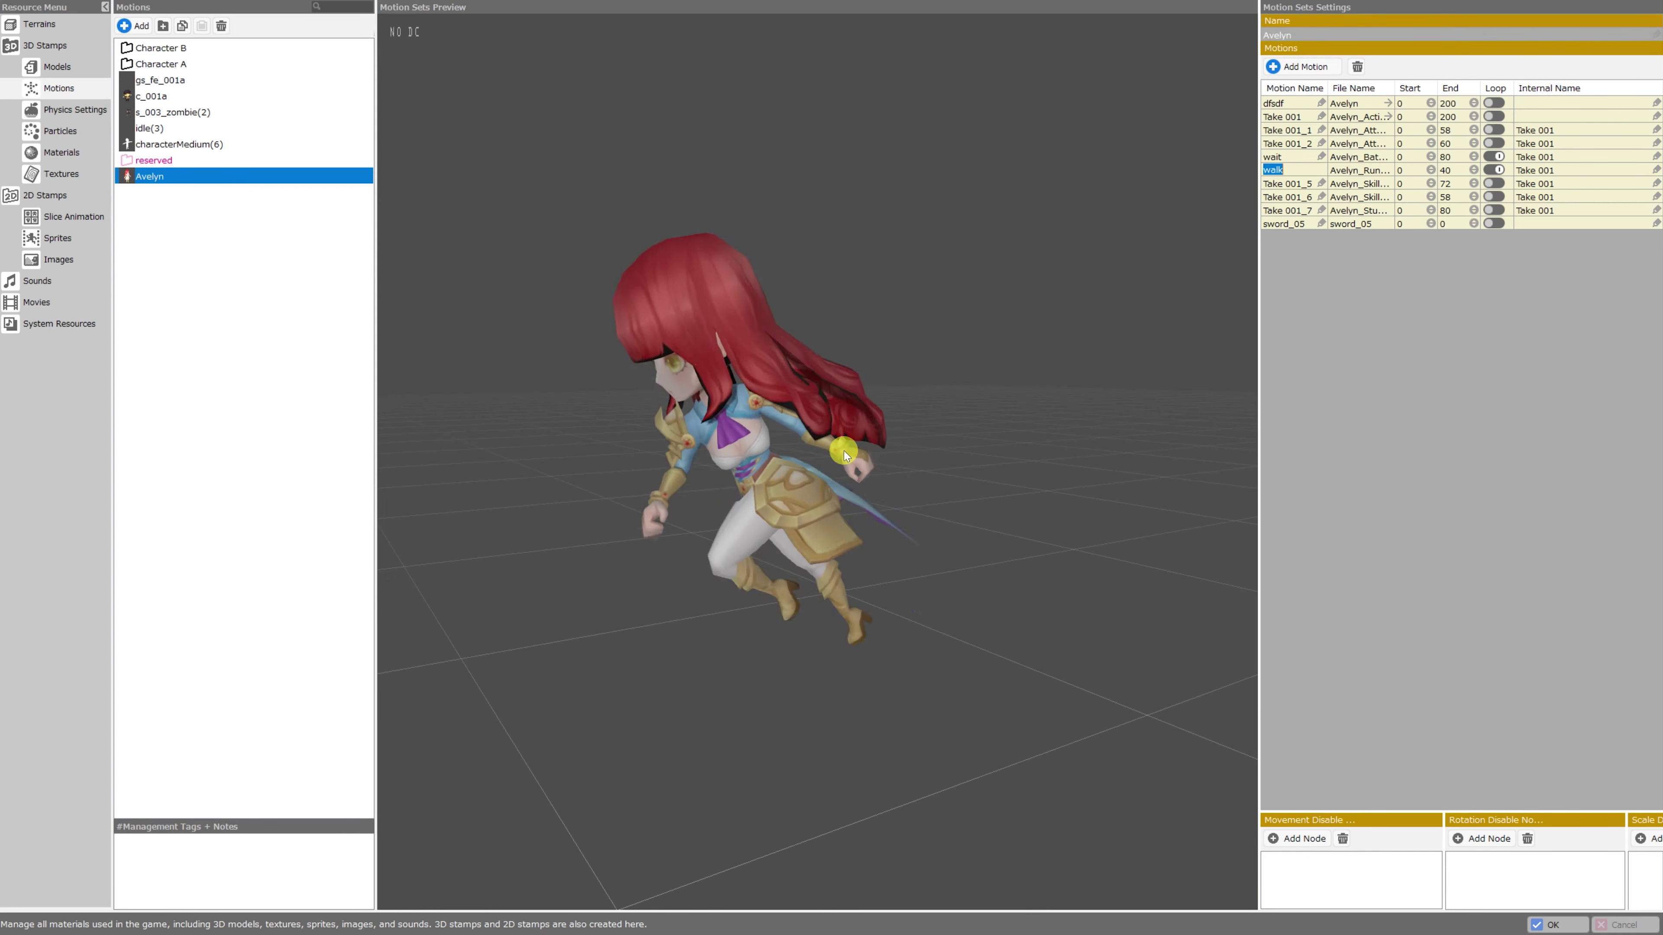
# Turn on looping for Take 001 and preview the sword_05, wait and walk motions.
pyautogui.click(1494, 116)
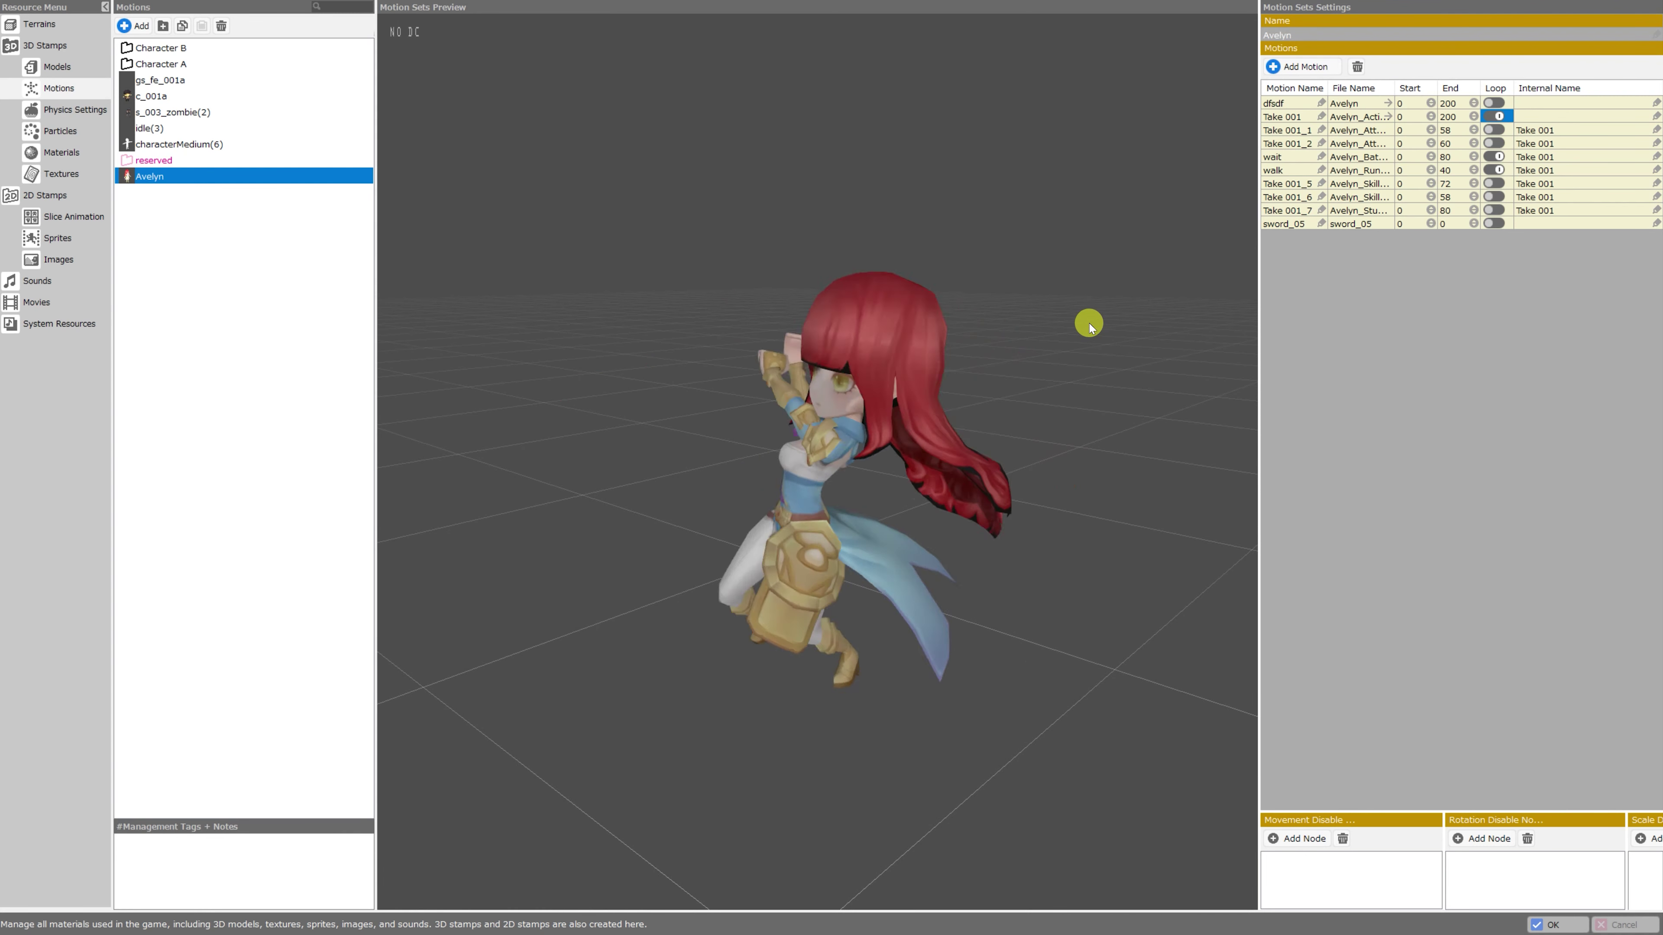
pyautogui.click(1284, 224)
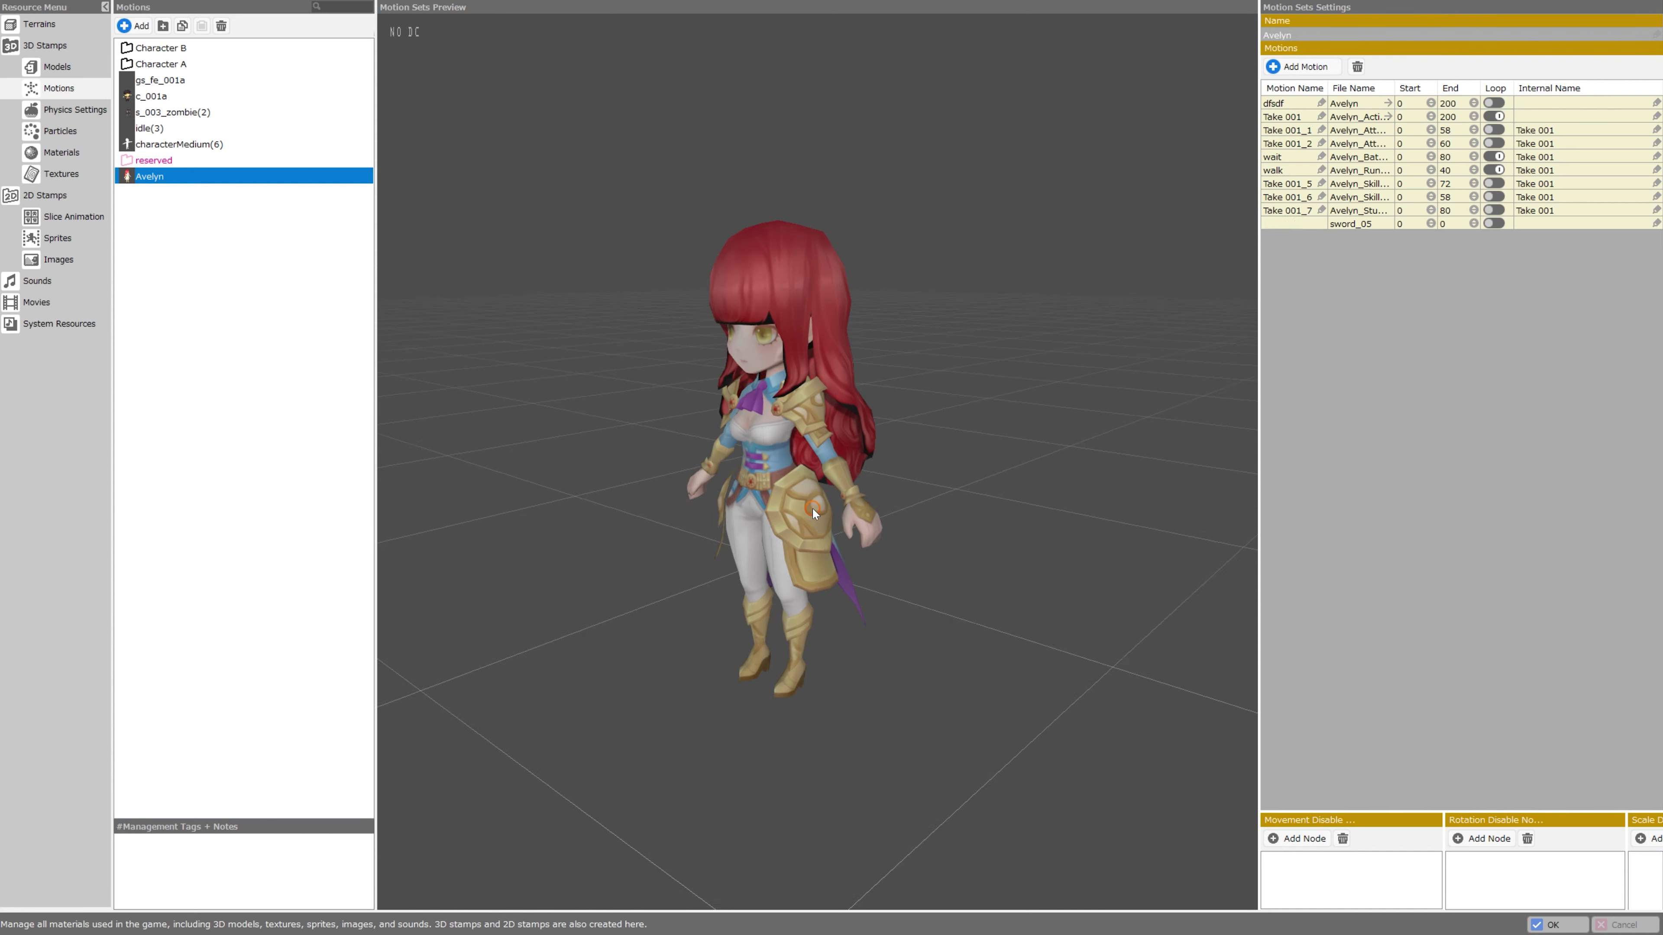
pyautogui.scroll(5, 947, 438)
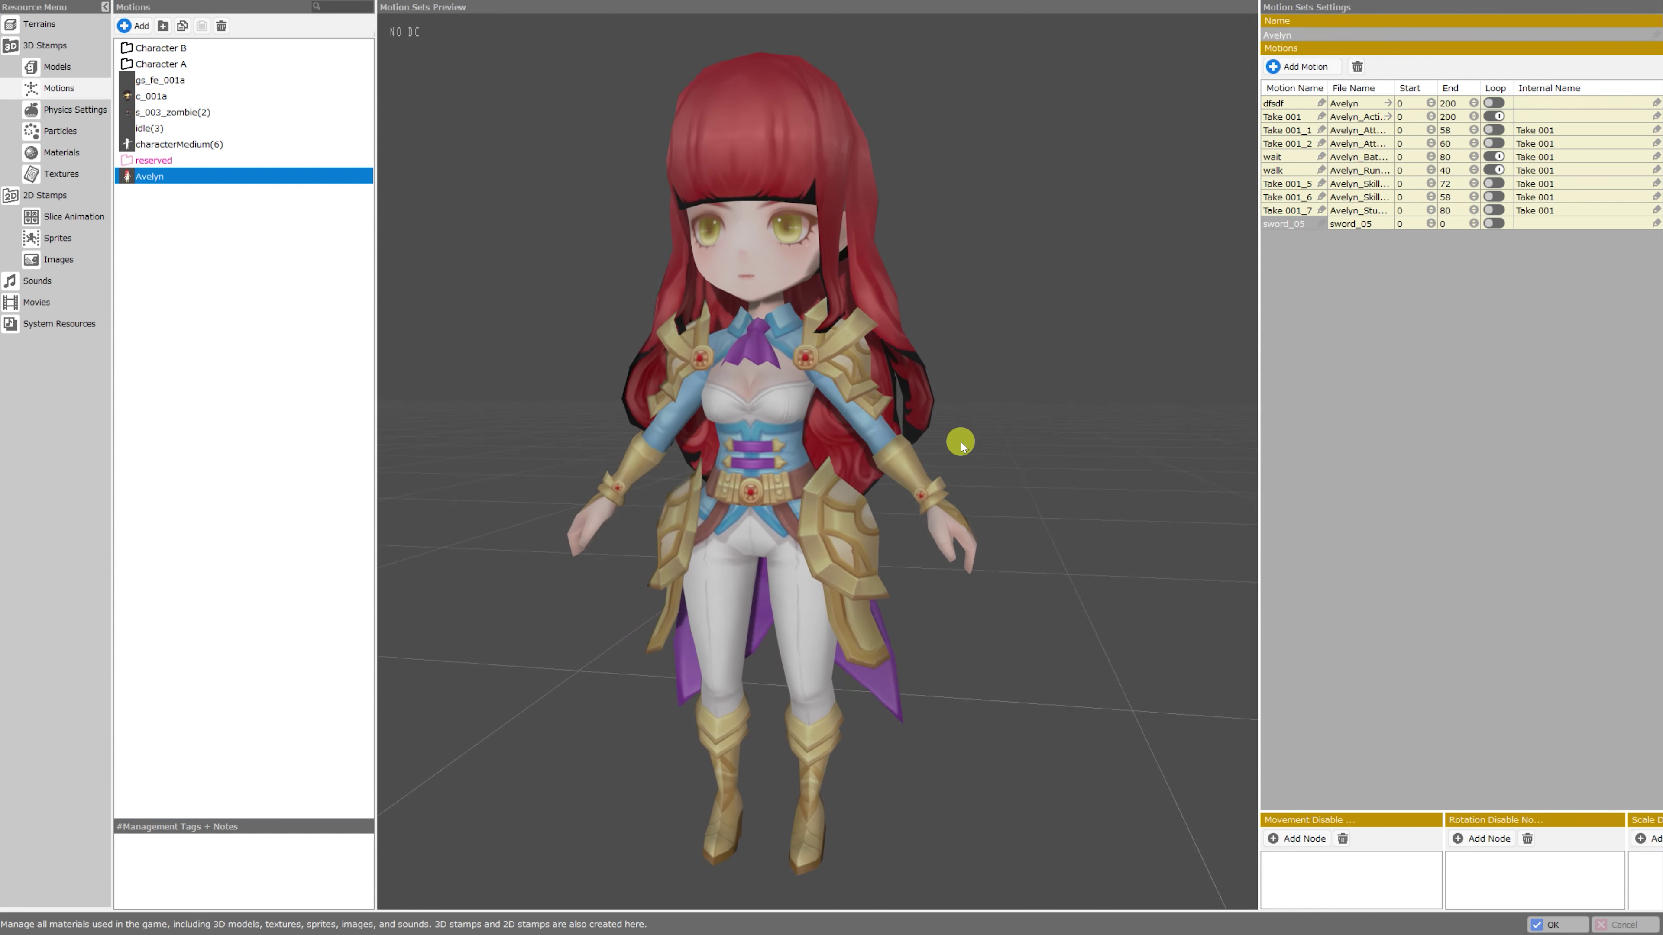
pyautogui.moveTo(1041, 464); pyautogui.dragTo(1069, 462)
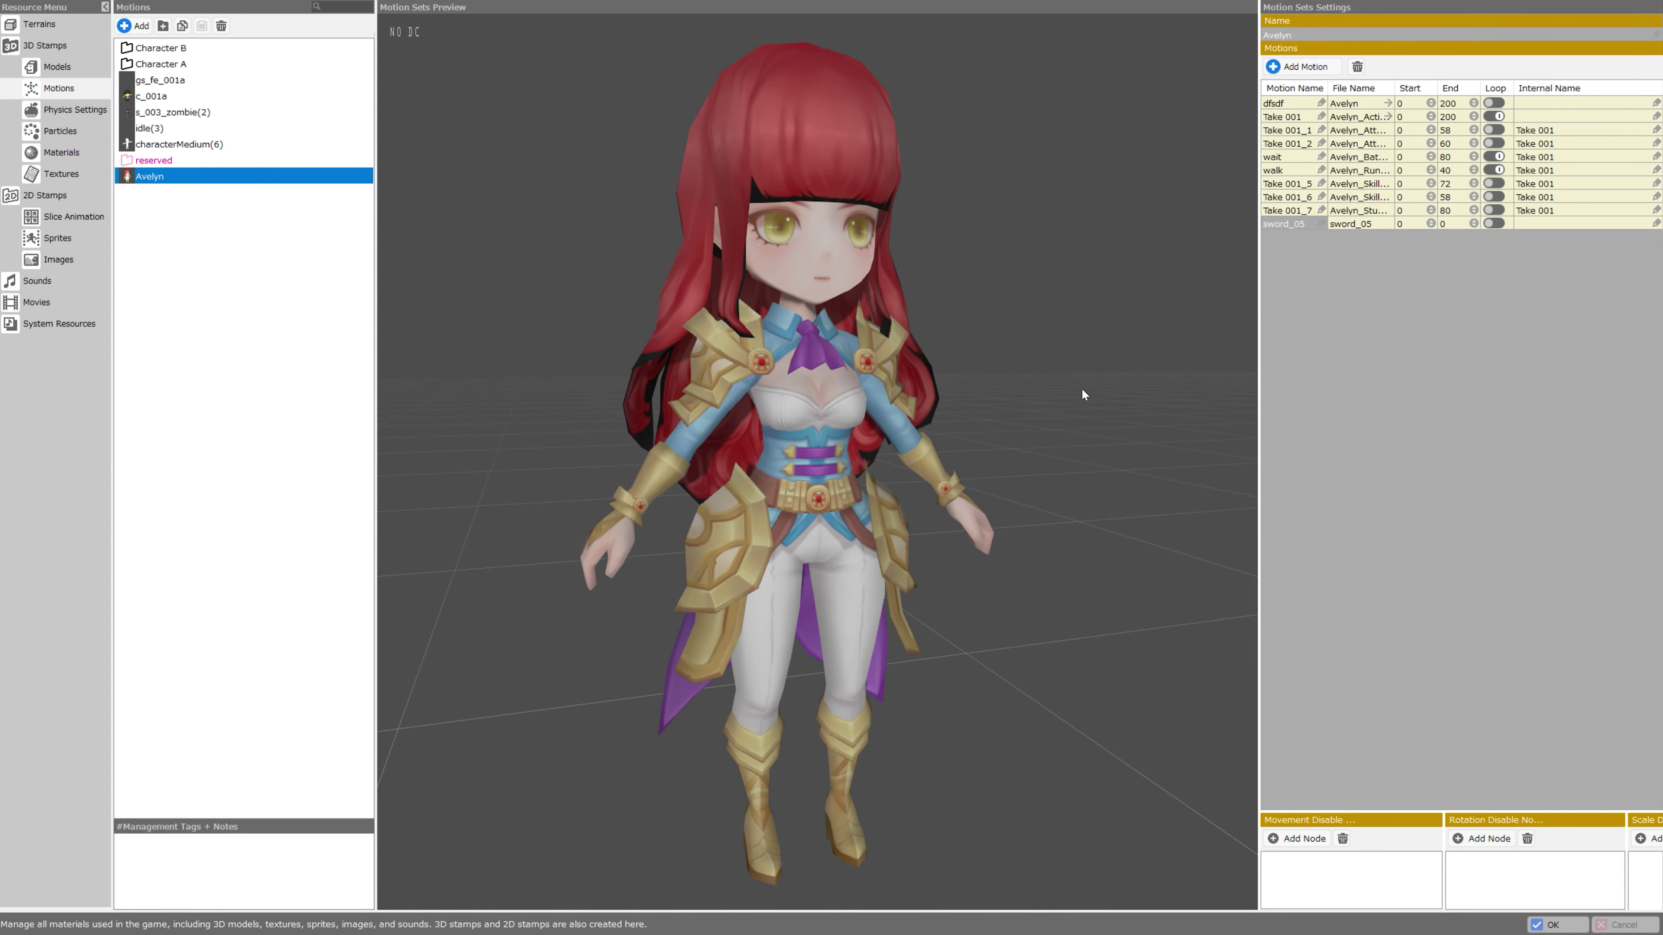
pyautogui.moveTo(1084, 394); pyautogui.dragTo(1276, 196)
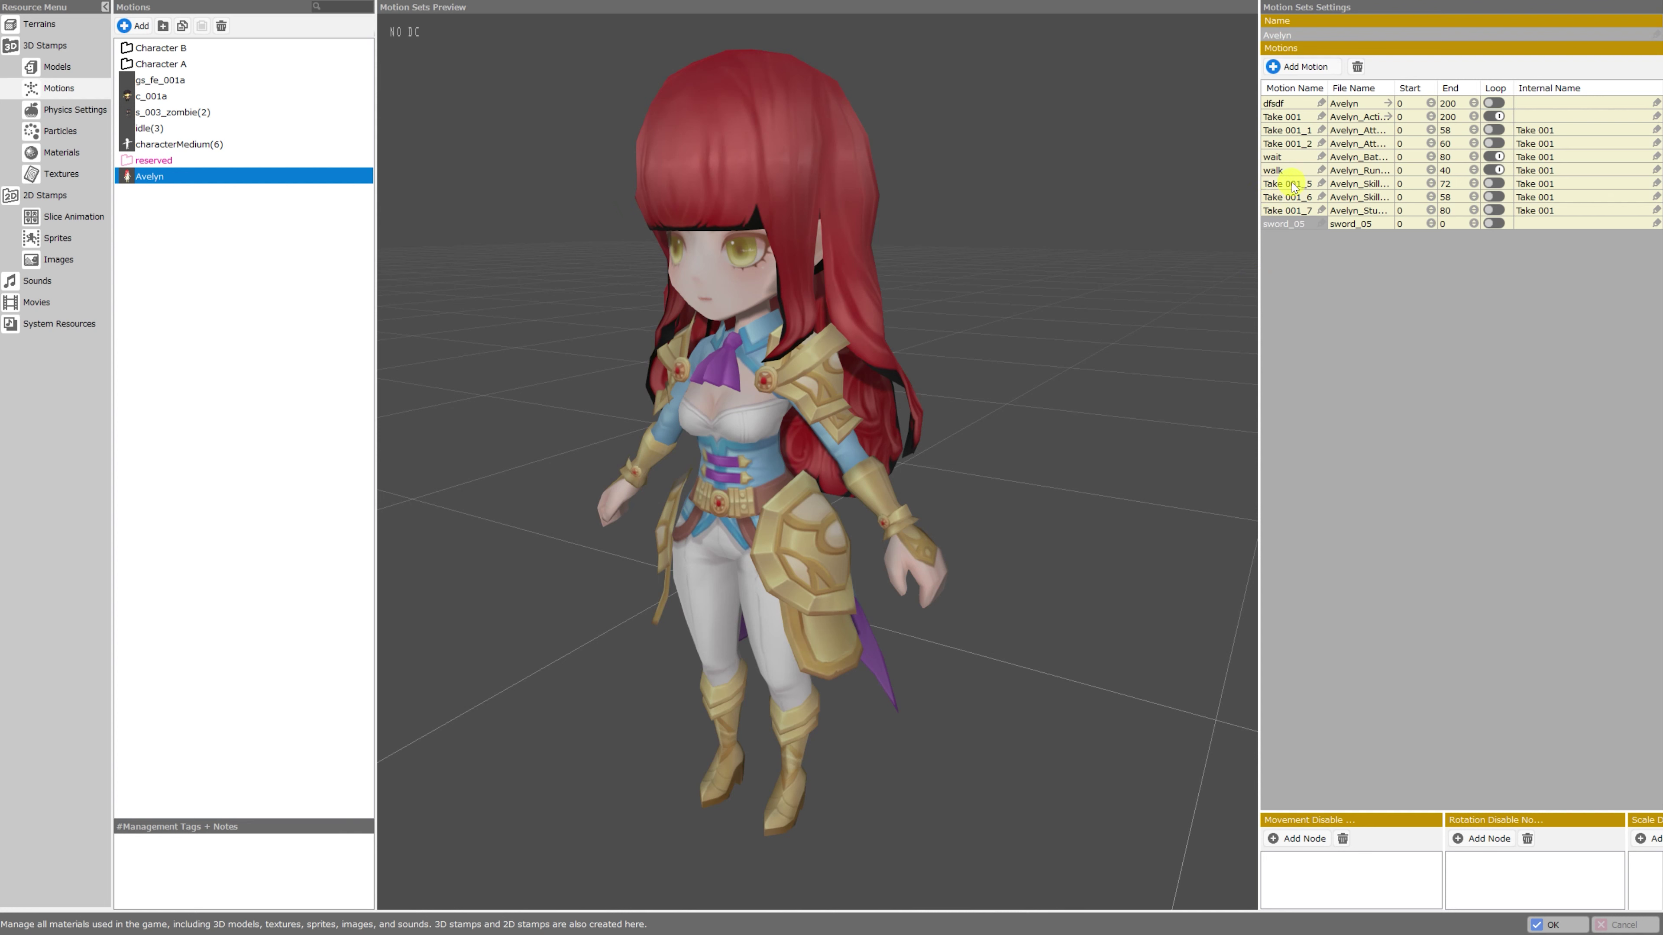
pyautogui.doubleClick(1274, 157)
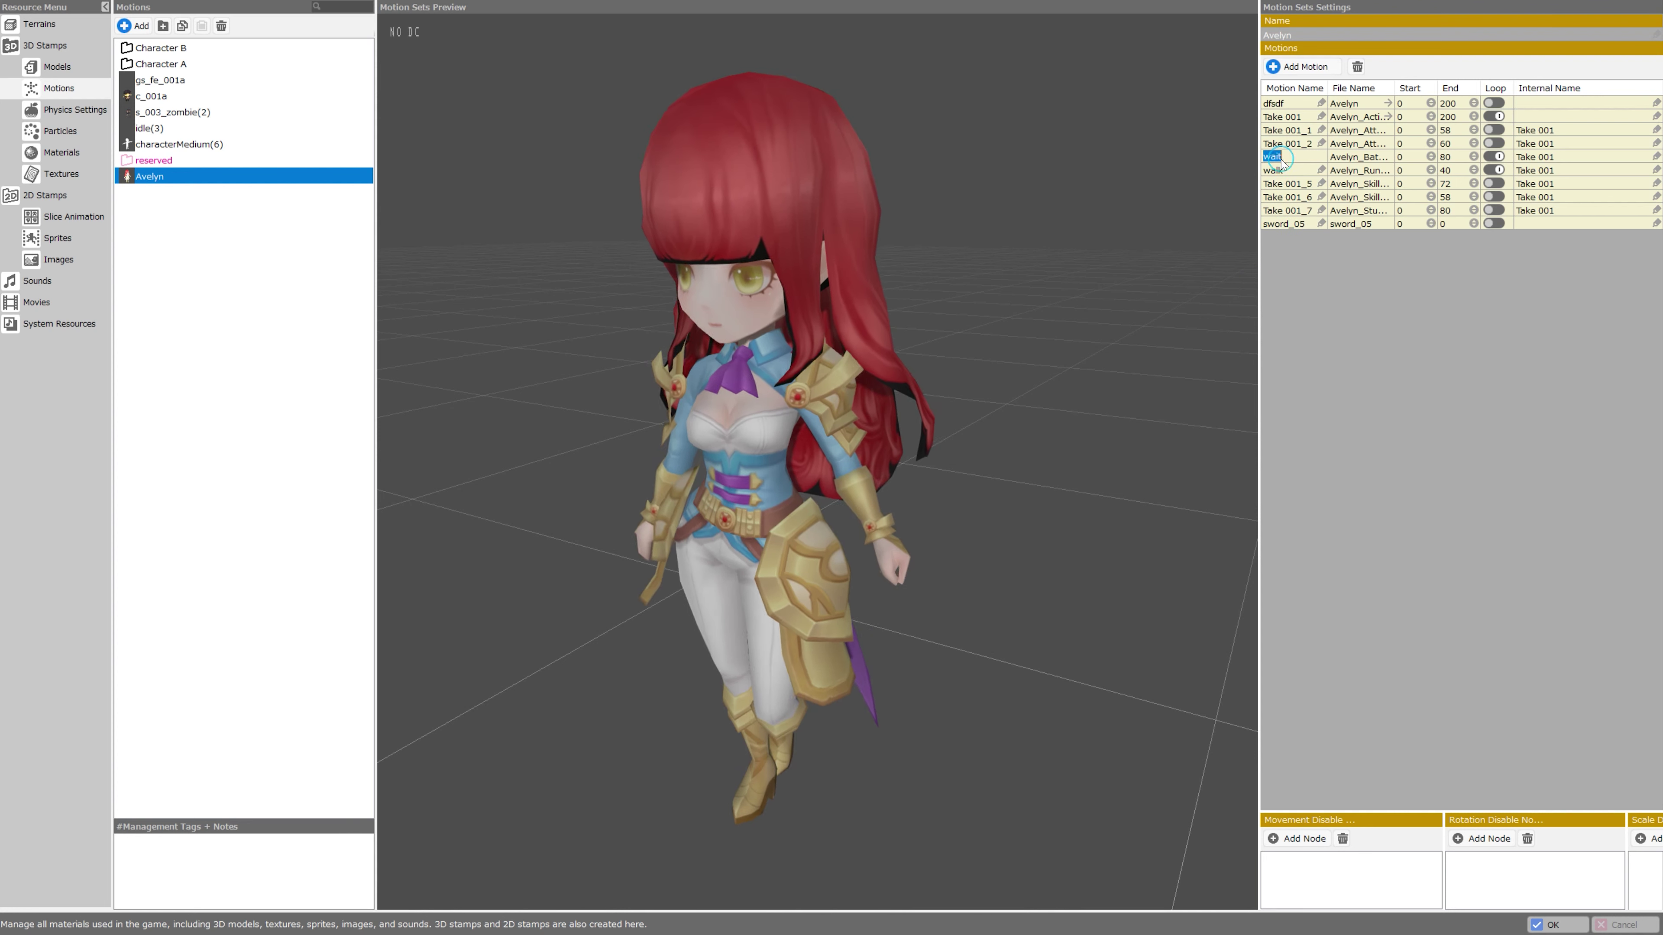
pyautogui.click(1288, 165)
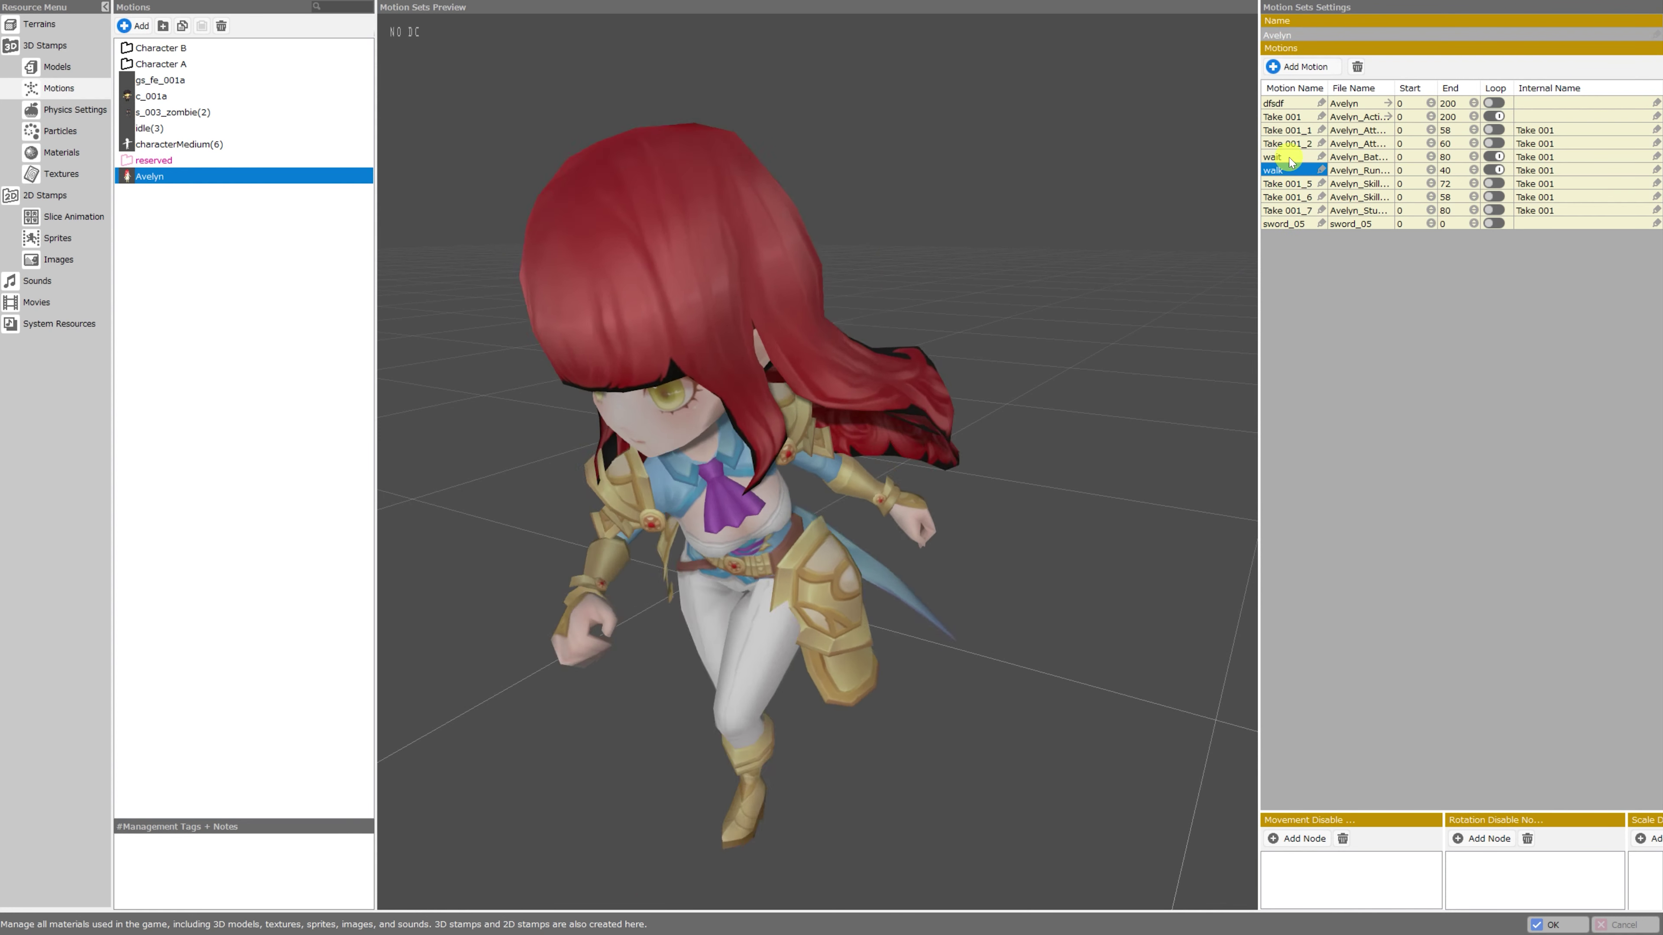
# Delete the unneeded motion rows, leaving only wait and walk.
pyautogui.click(1358, 67)
pyautogui.click(1357, 67)
pyautogui.doubleClick(1282, 104)
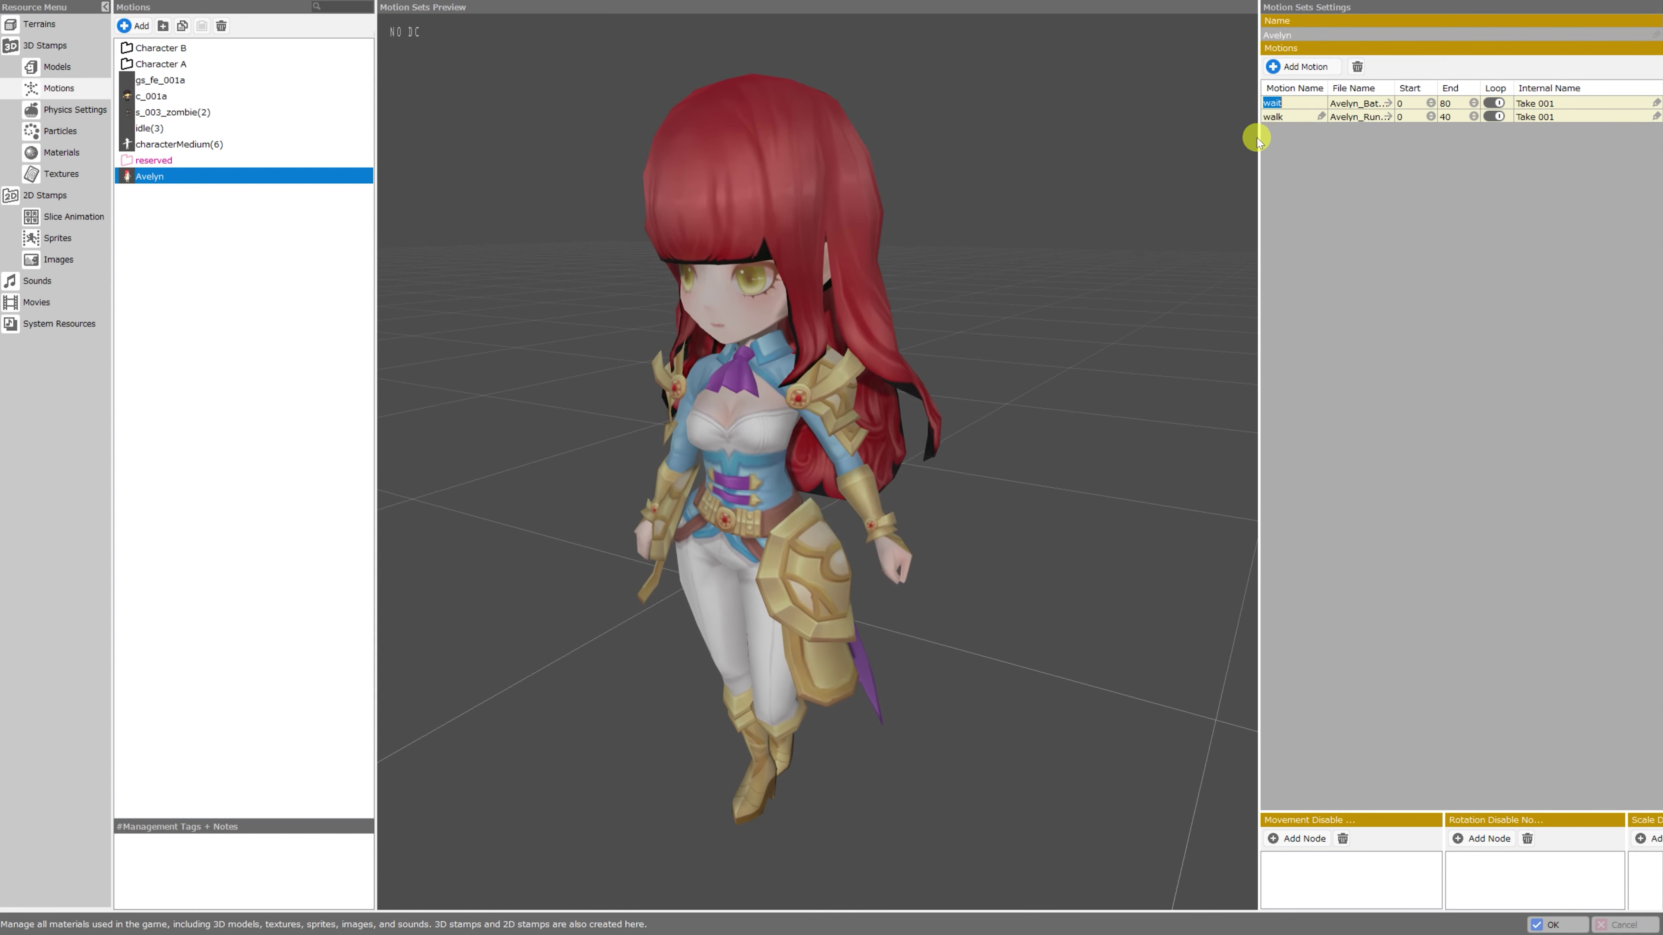
pyautogui.click(1283, 117)
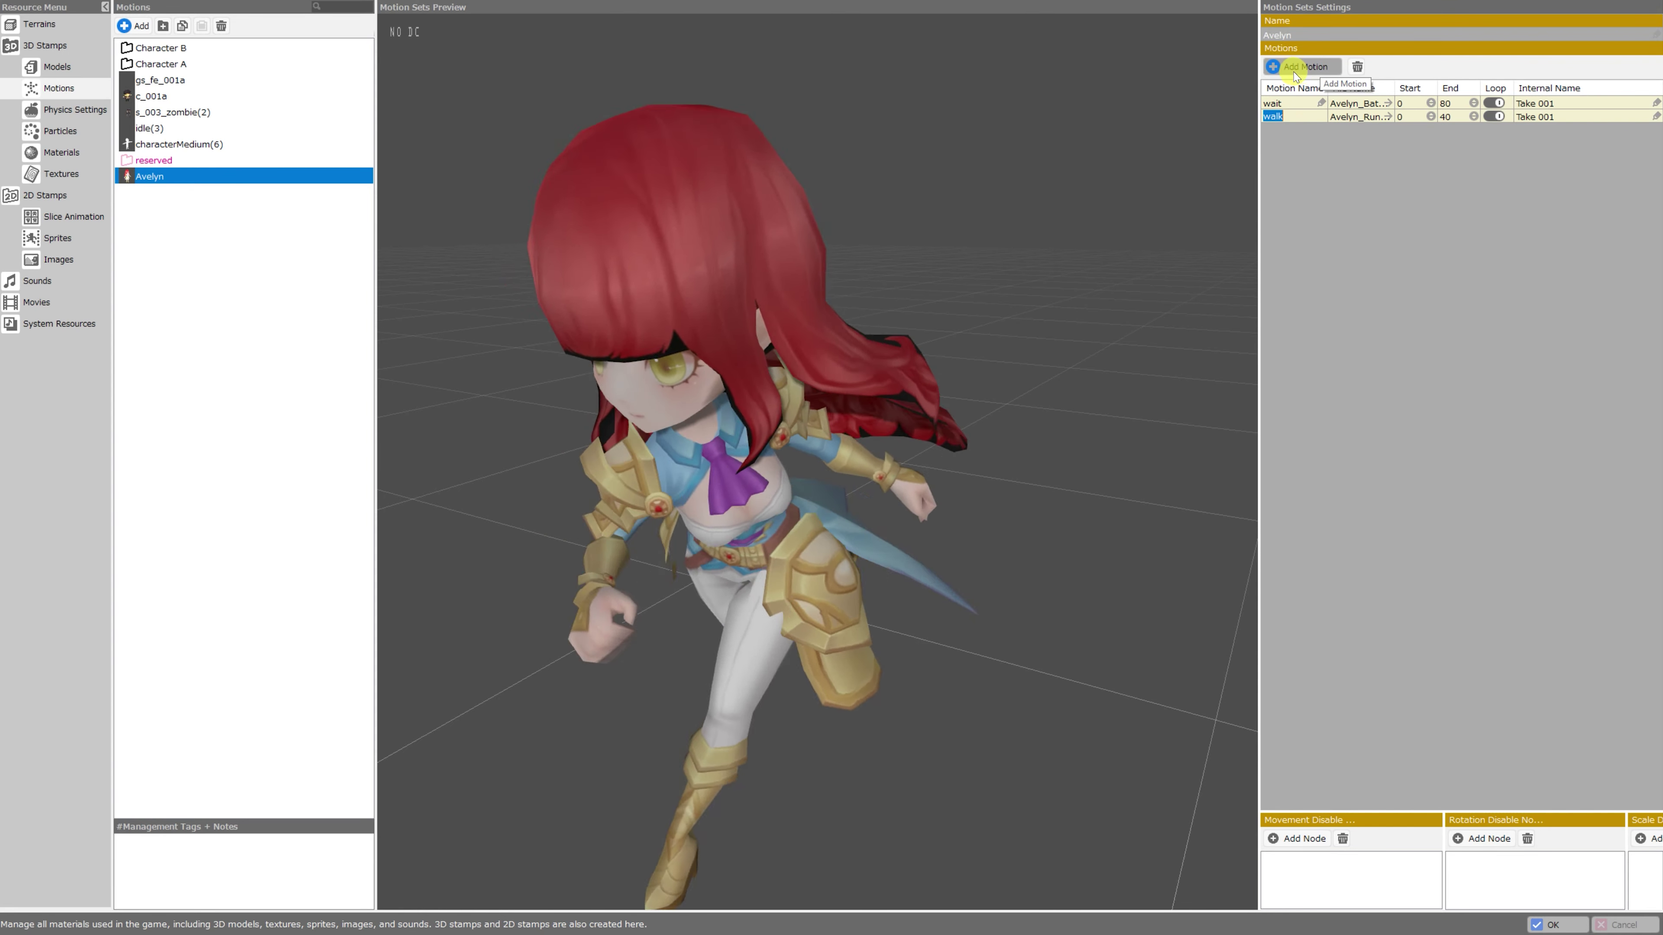
# Add a motion from Avelyn_Run, name it run, and confirm the motion set.
pyautogui.click(1295, 68)
pyautogui.press('Return')
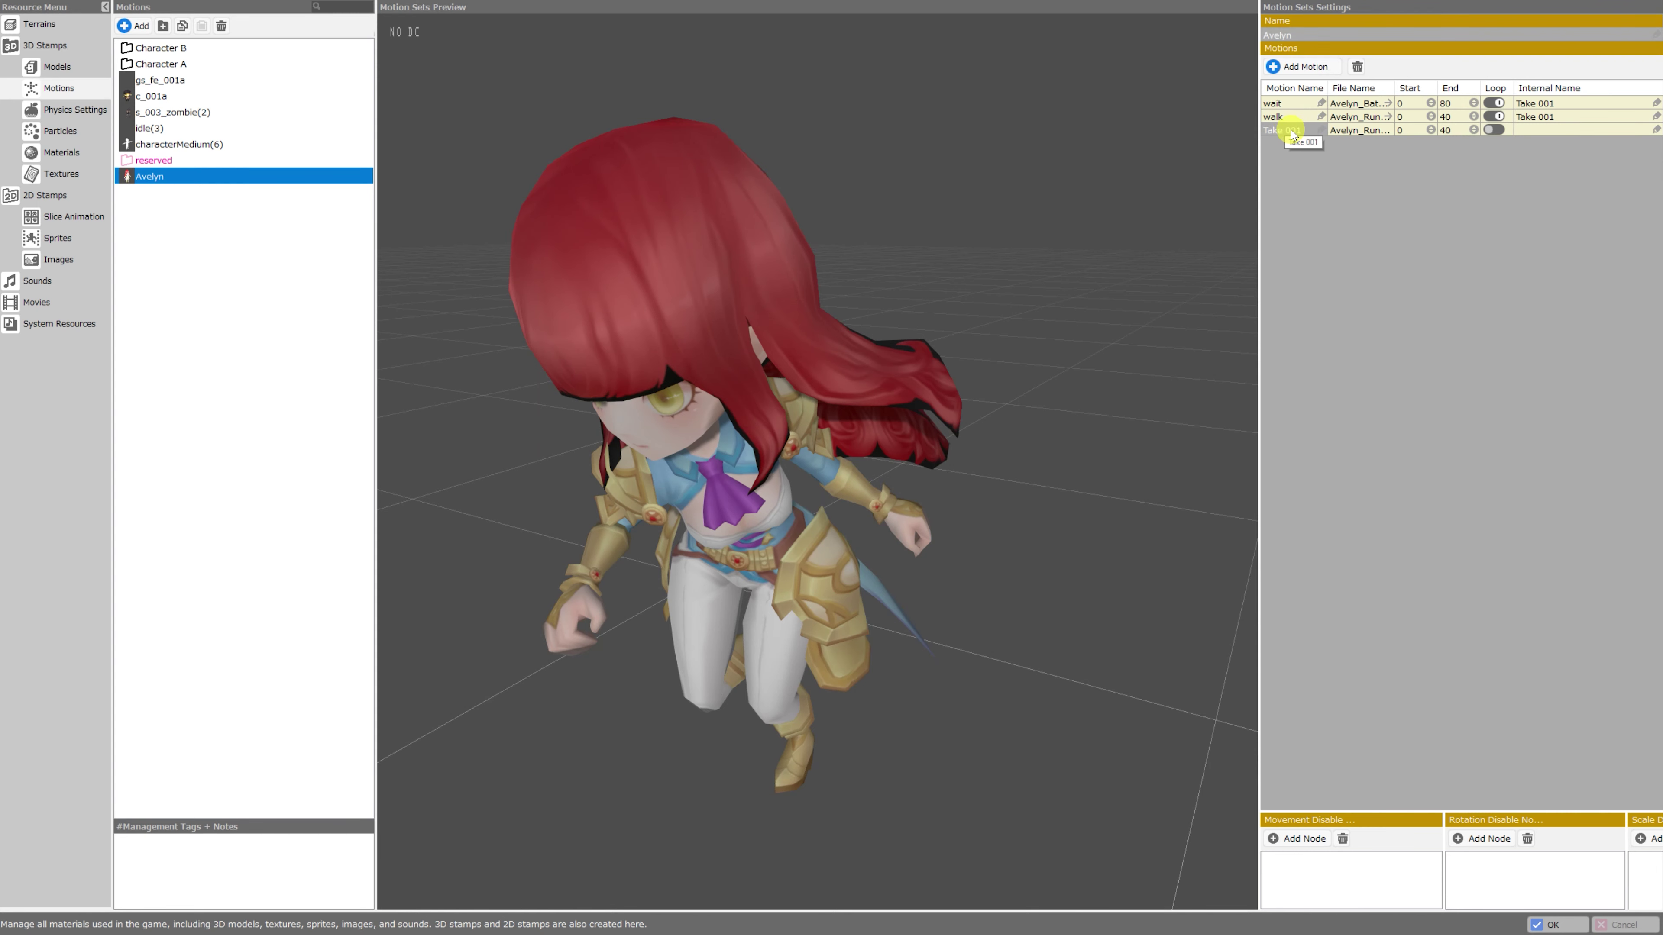
pyautogui.write('run')
pyautogui.press('Return')
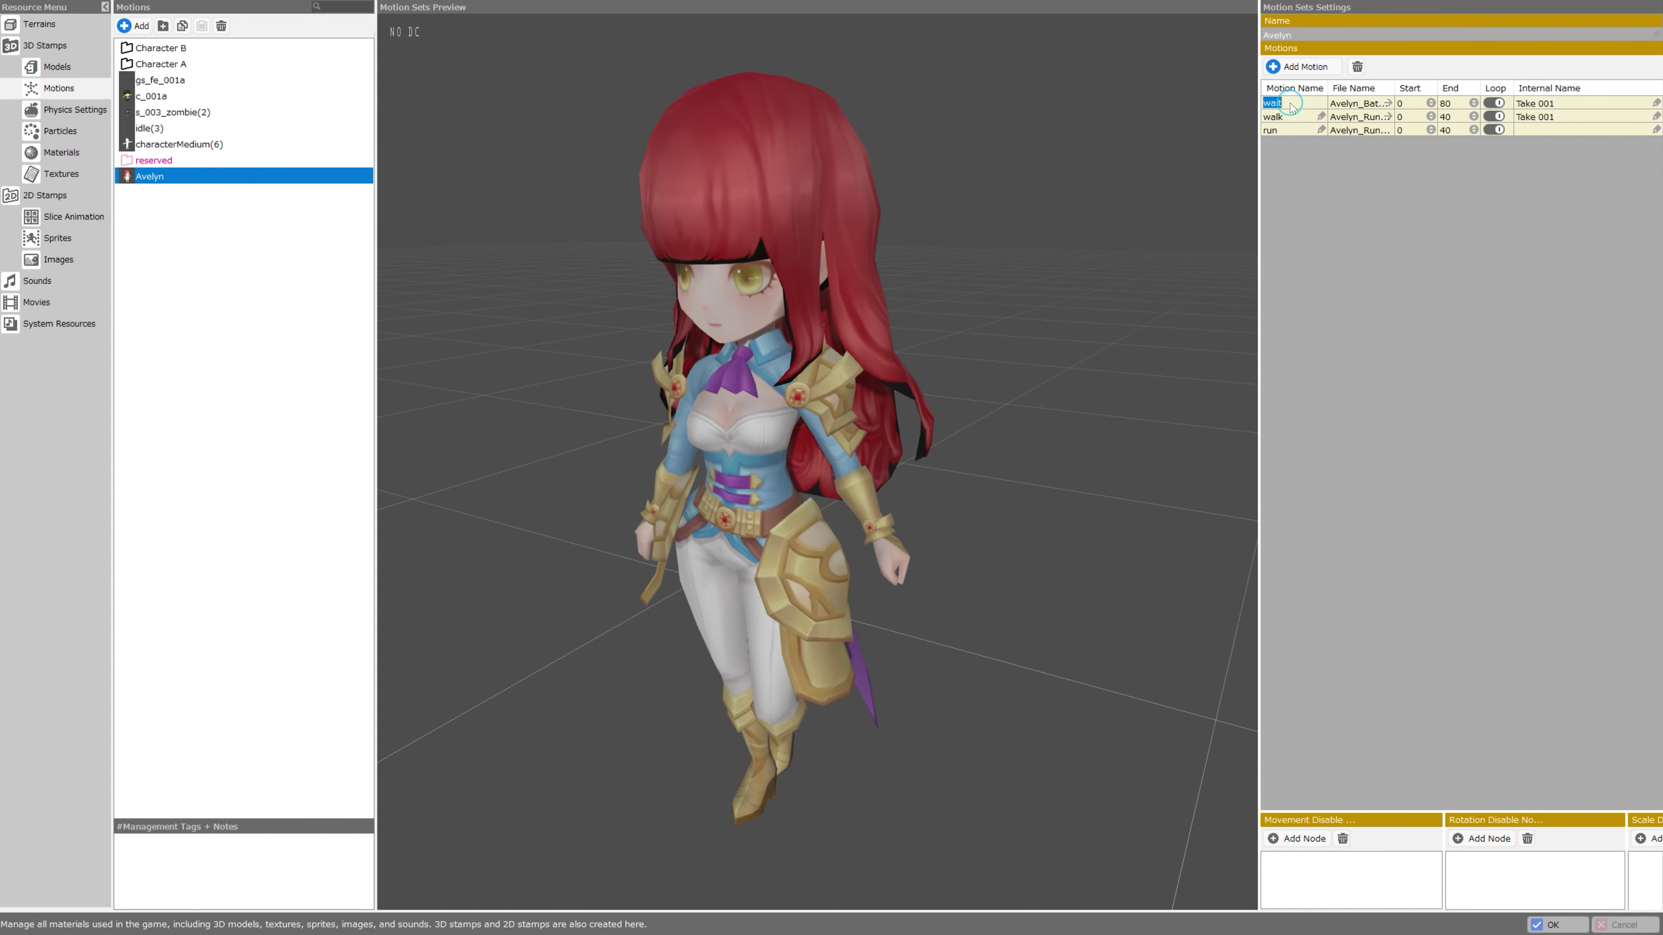
pyautogui.click(1284, 129)
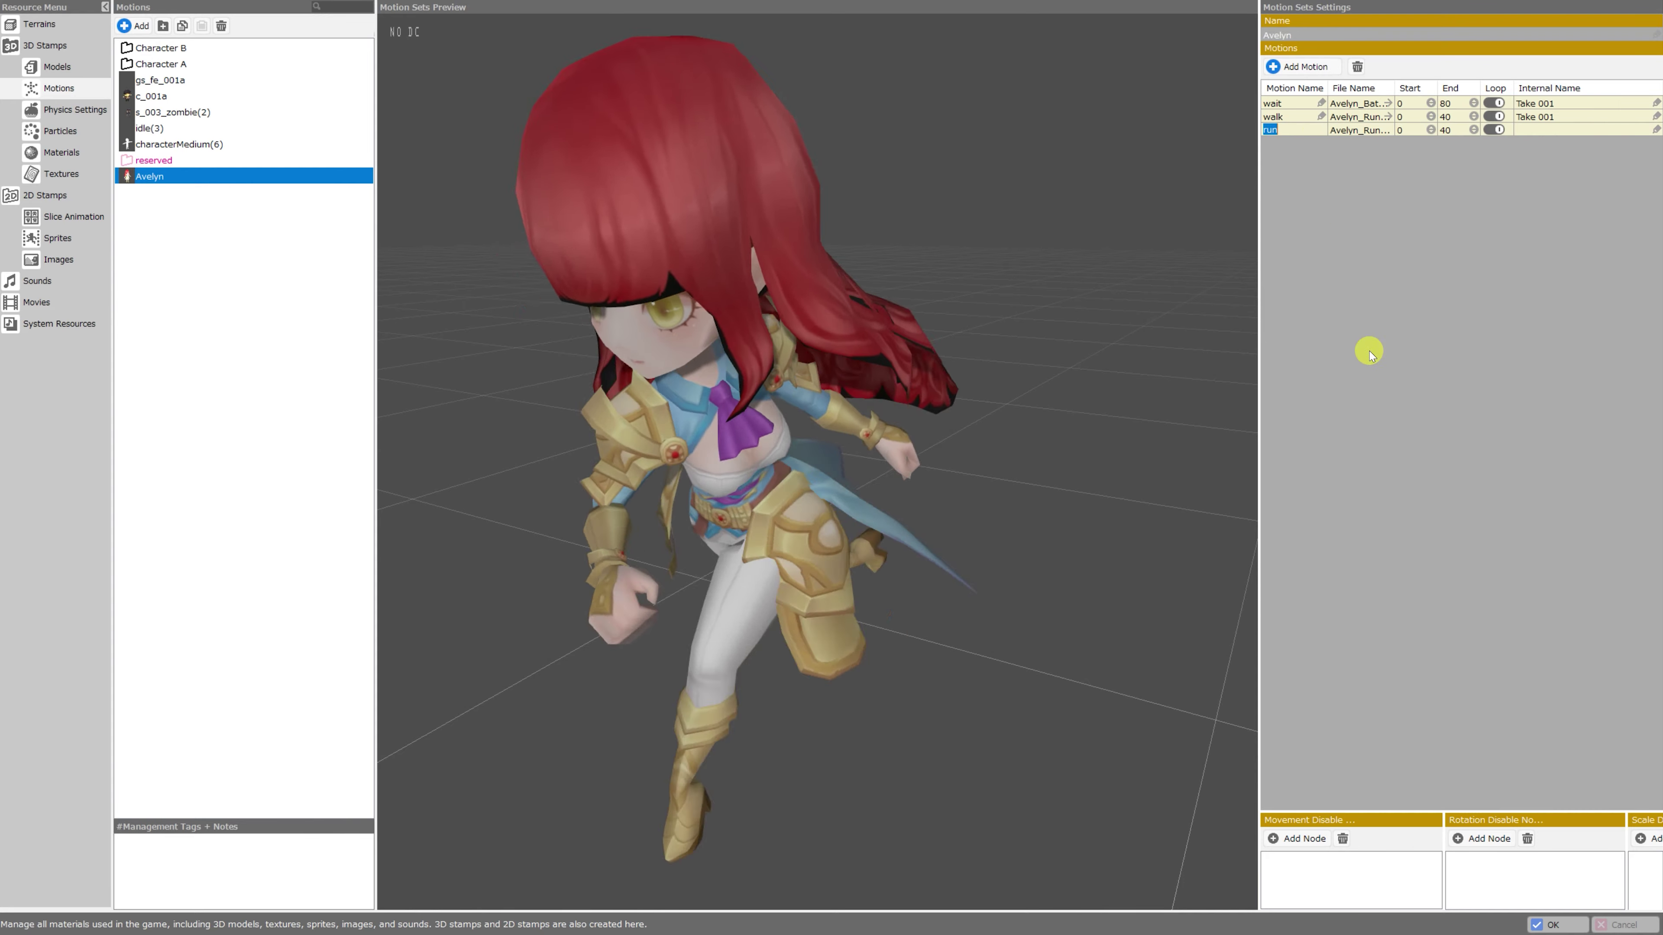
pyautogui.click(1553, 925)
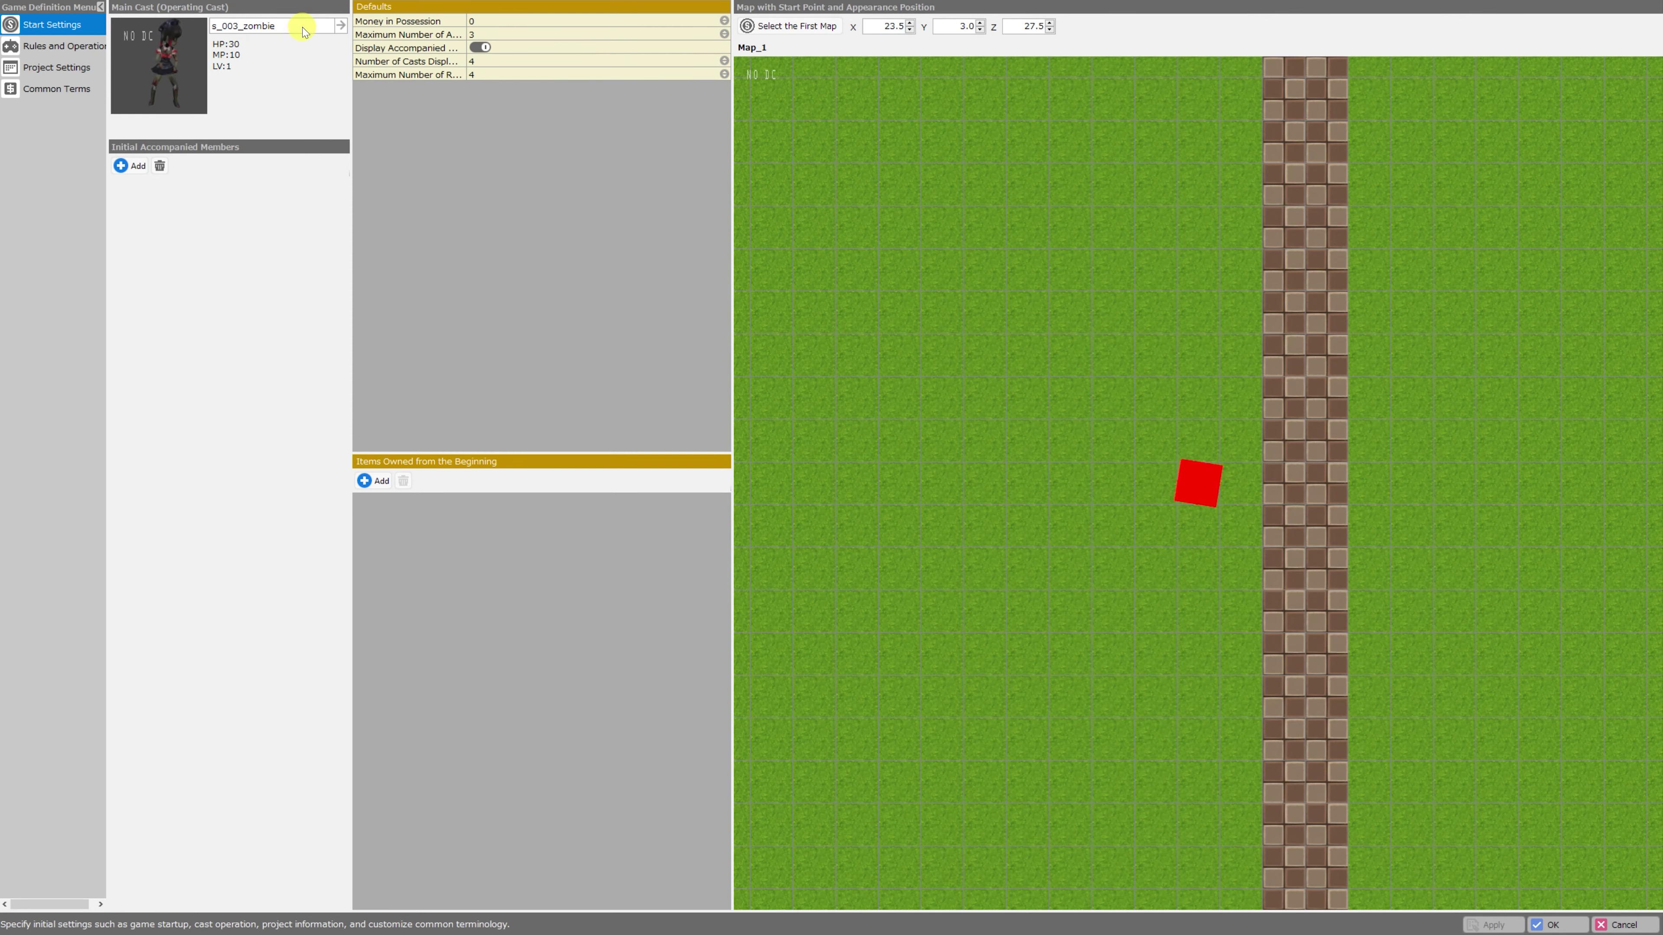
# Open the choice of main playable cast.
pyautogui.click(340, 25)
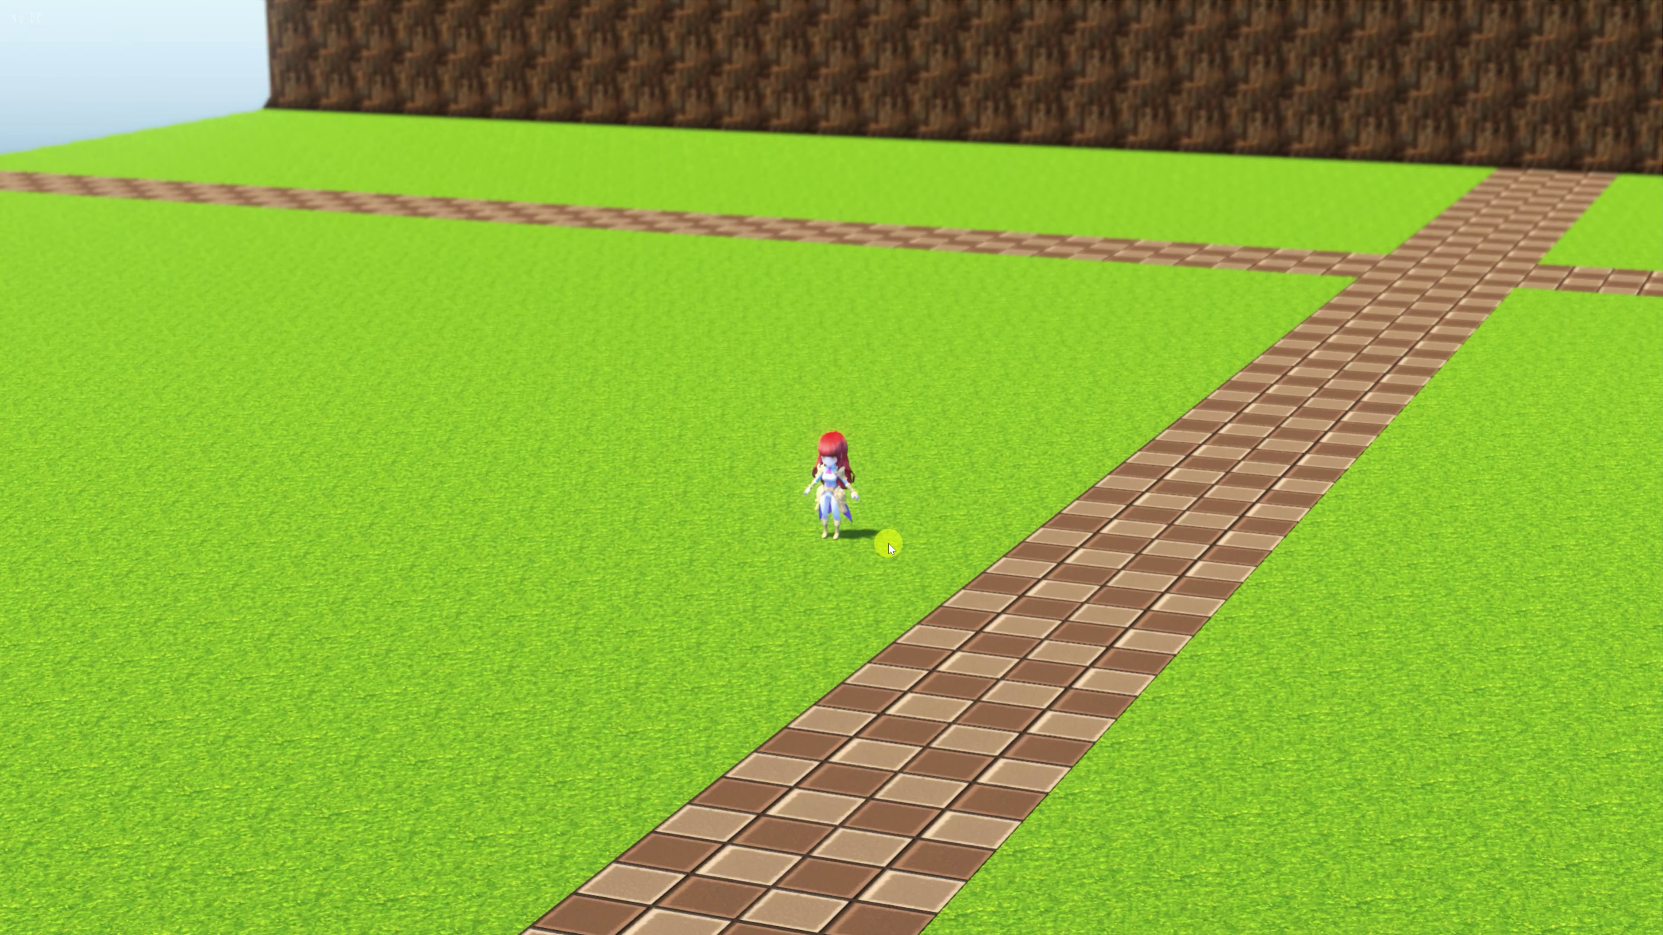
# Walk Avelyn left, right and back toward the camera in test play.
pyautogui.press('a')
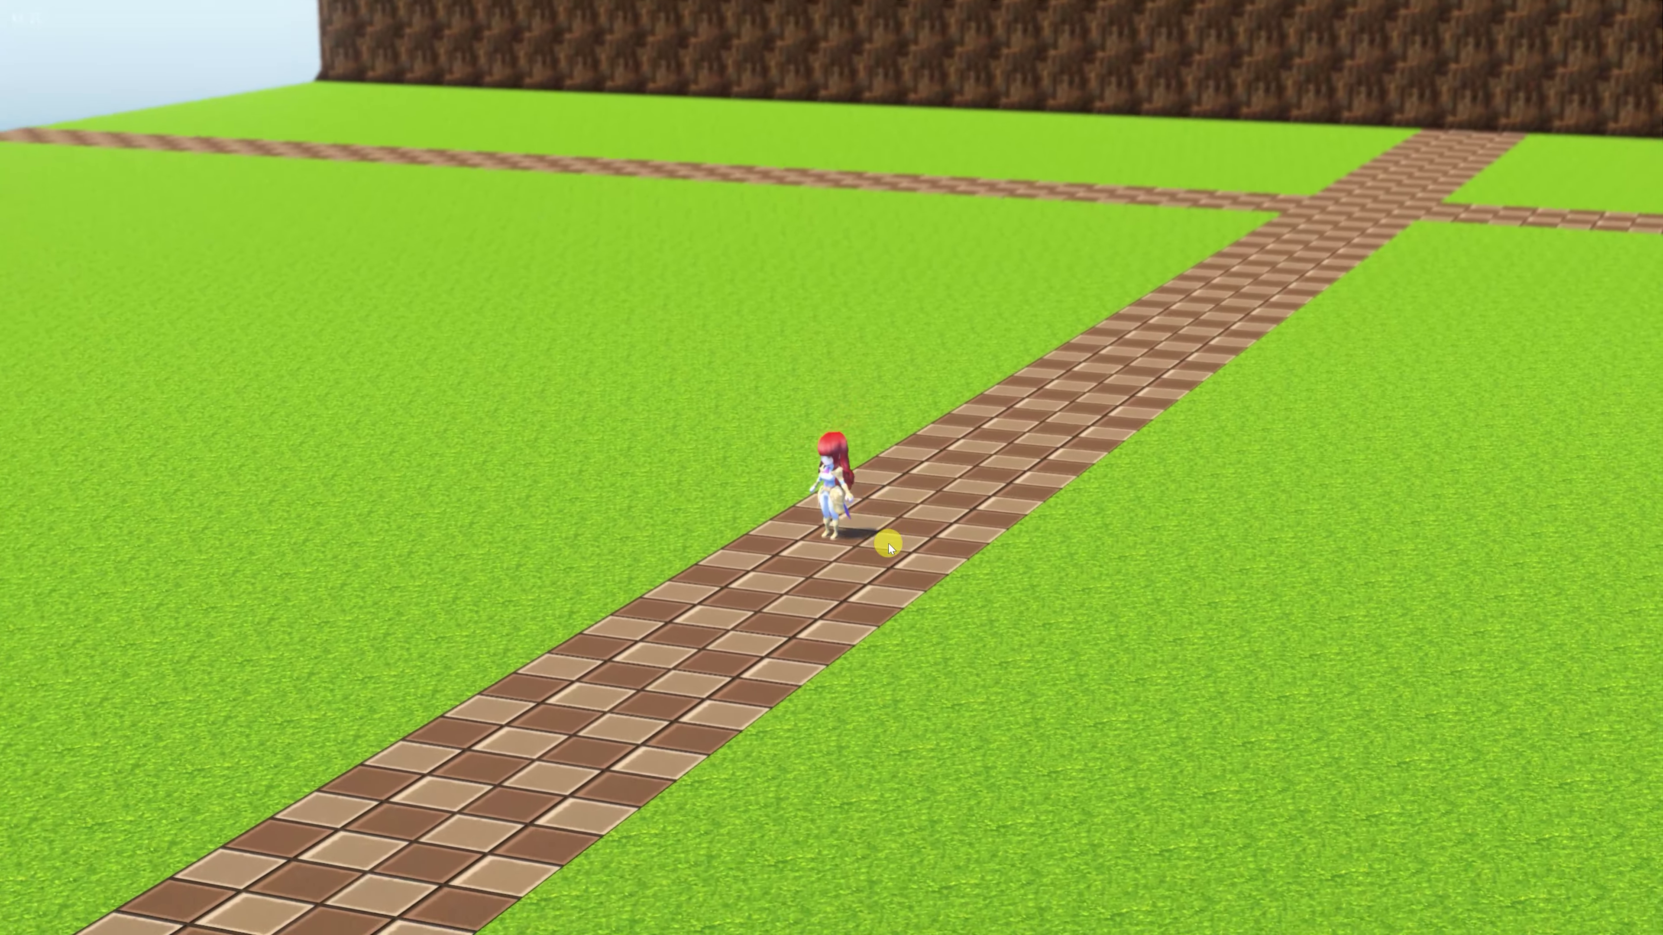
pyautogui.press('d')
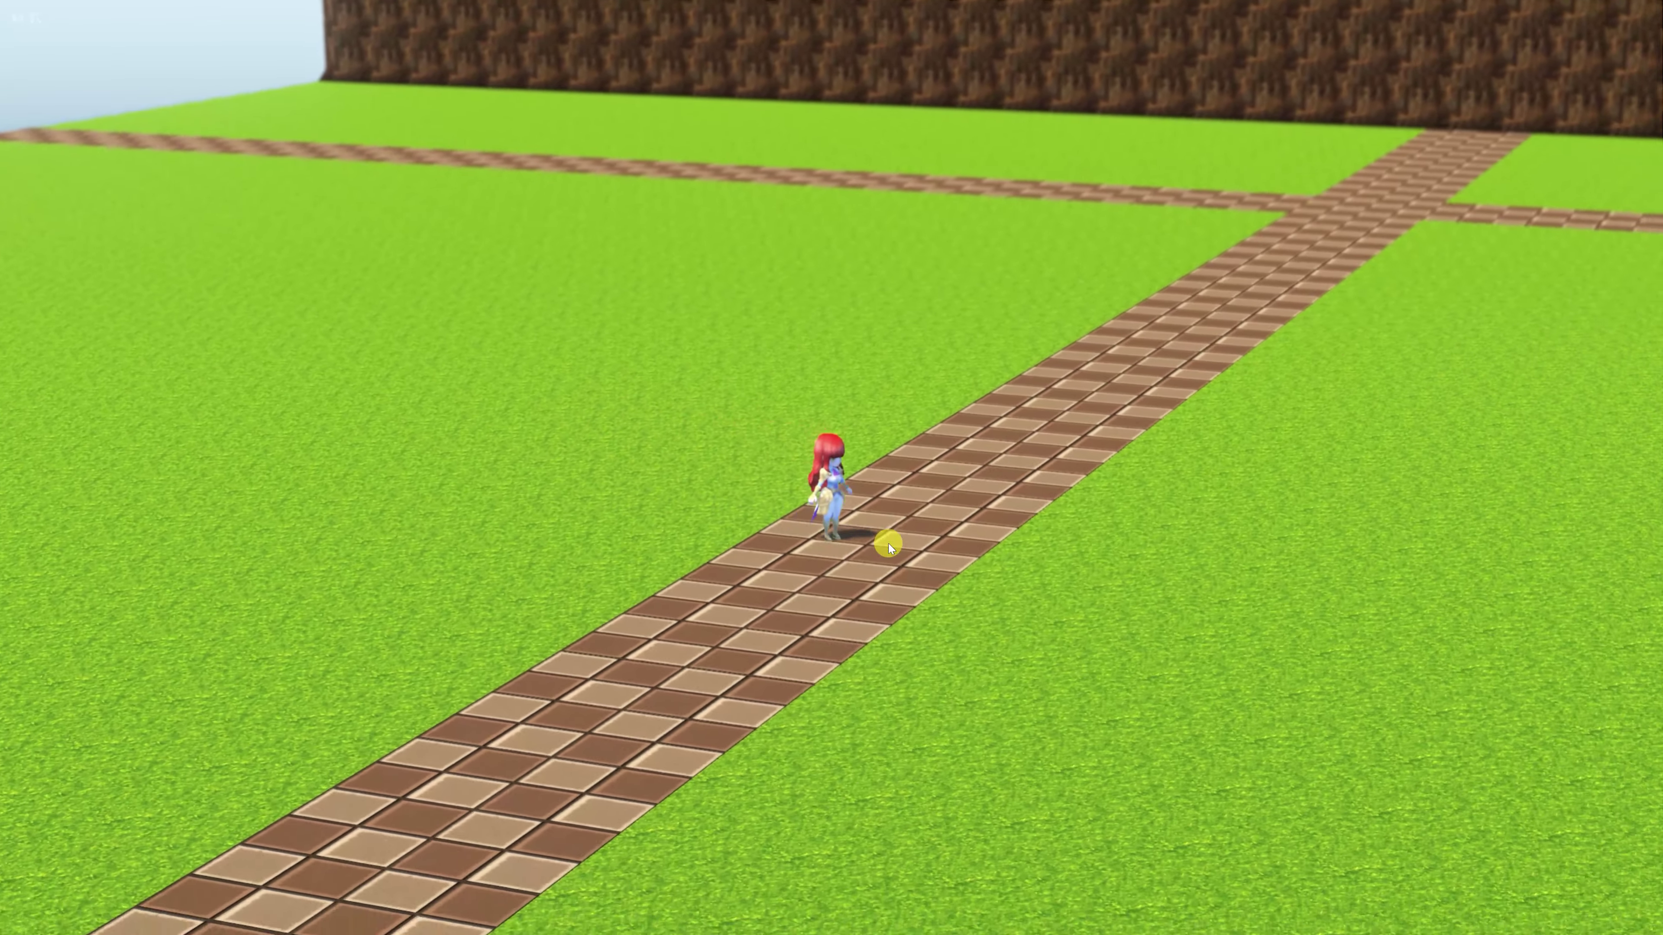
pyautogui.press('s')
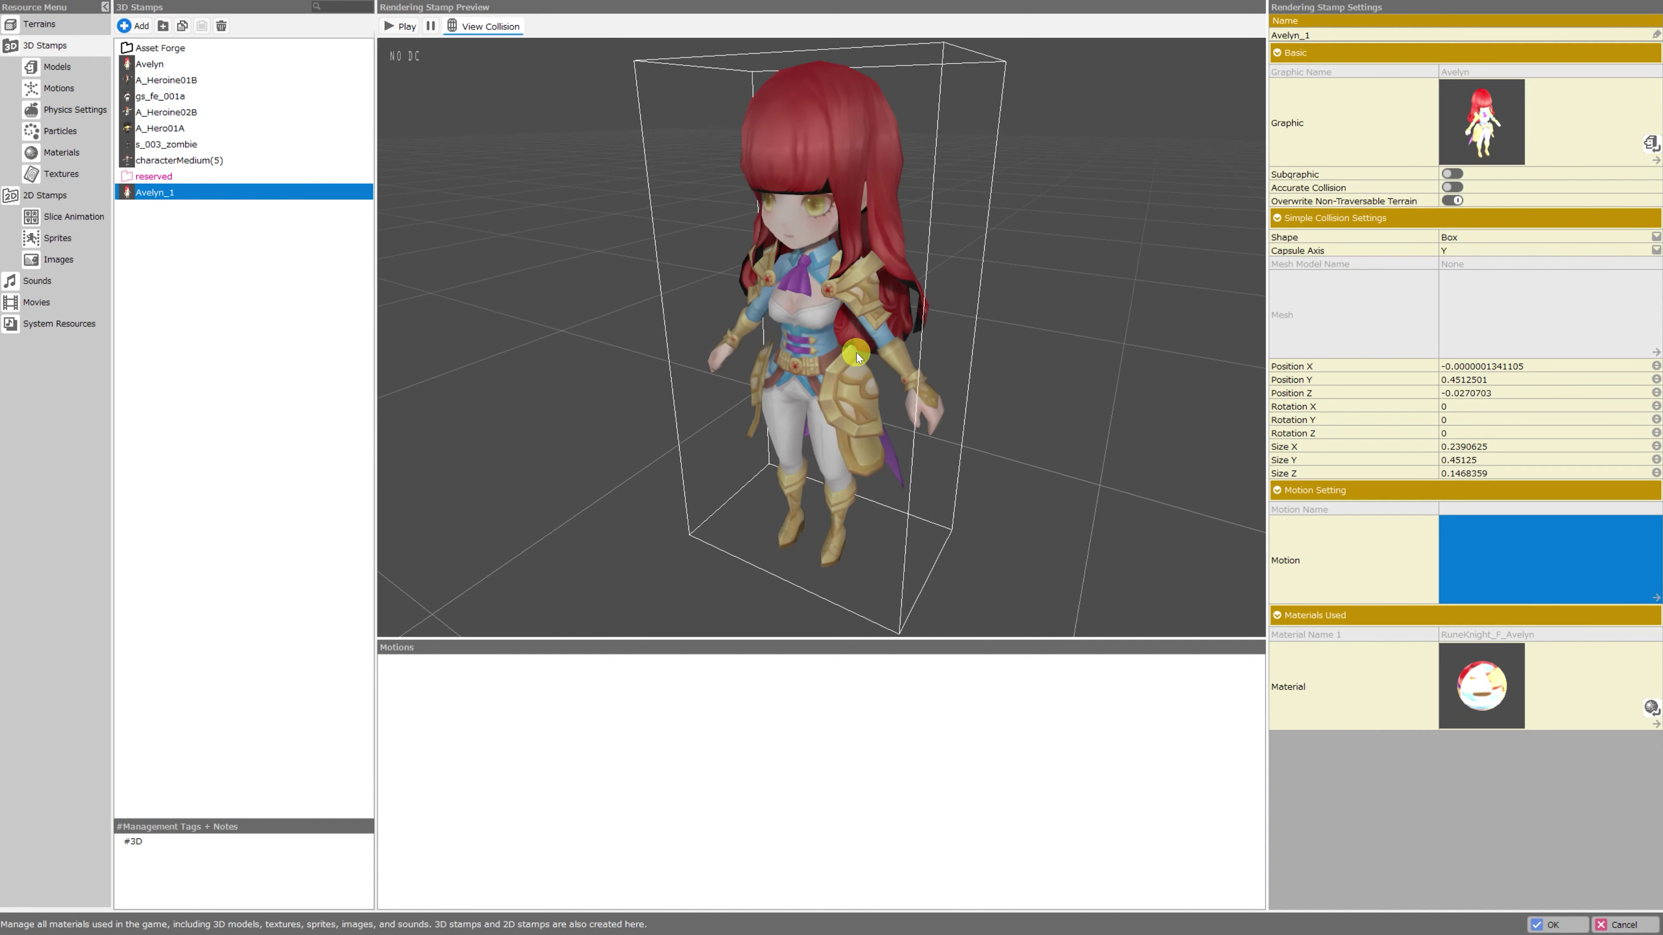
# Choose the model used as Avelyn's moving graphic.
pyautogui.scroll(-3, 853, 353)
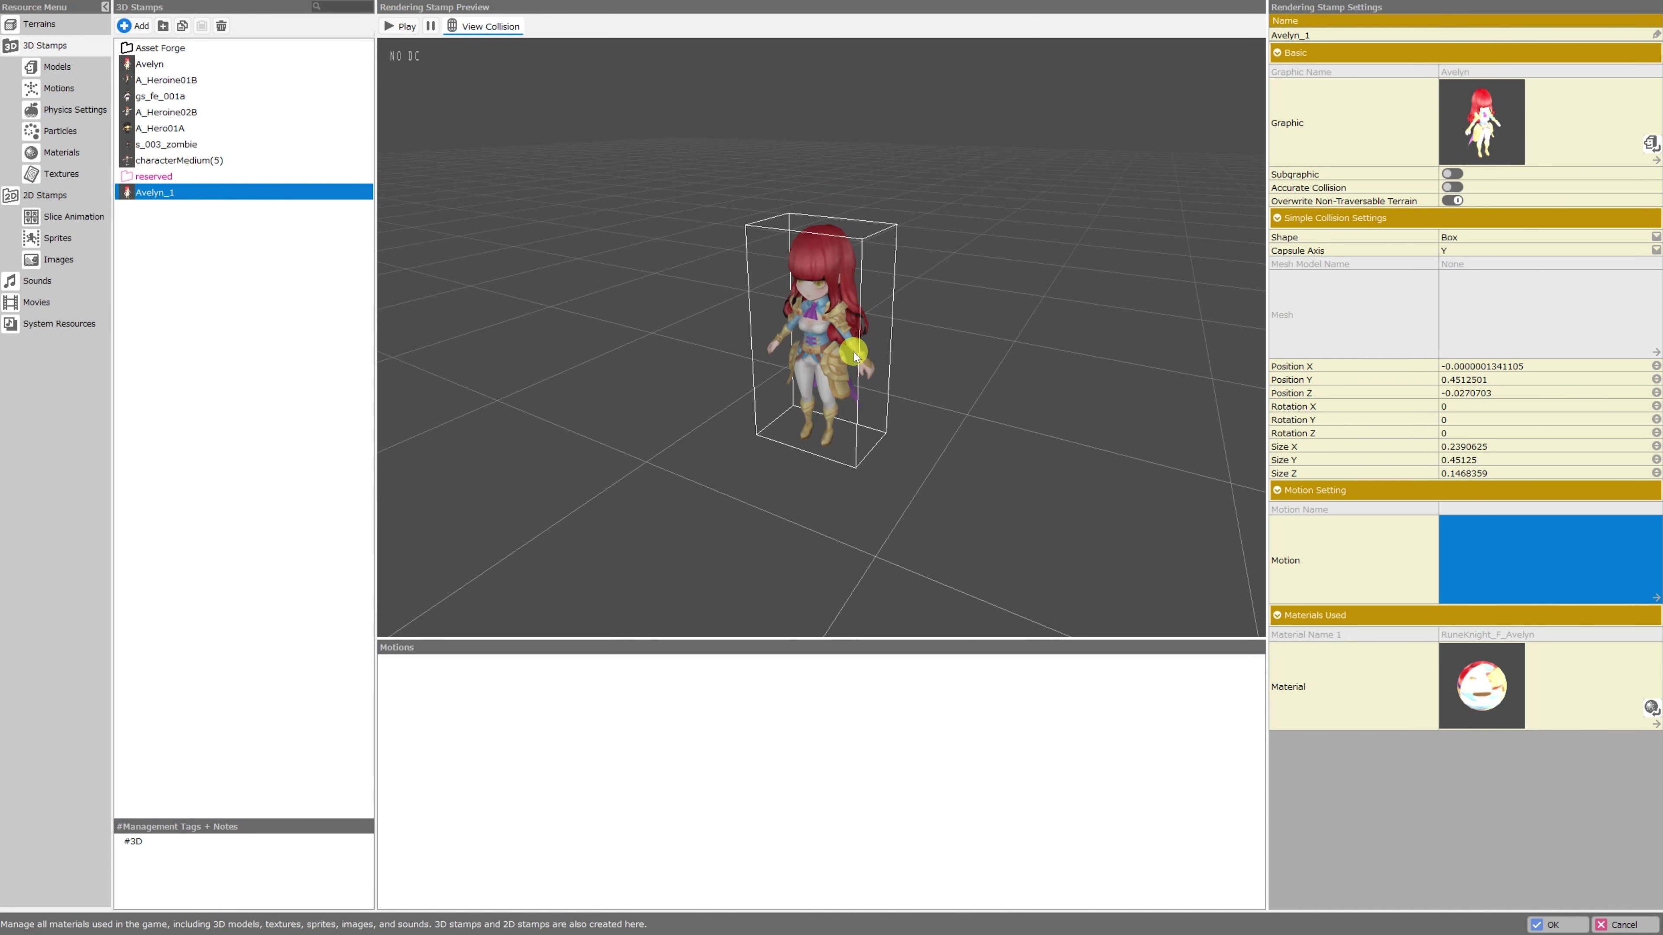
pyautogui.scroll(3, 850, 351)
pyautogui.scroll(-2, 720, 364)
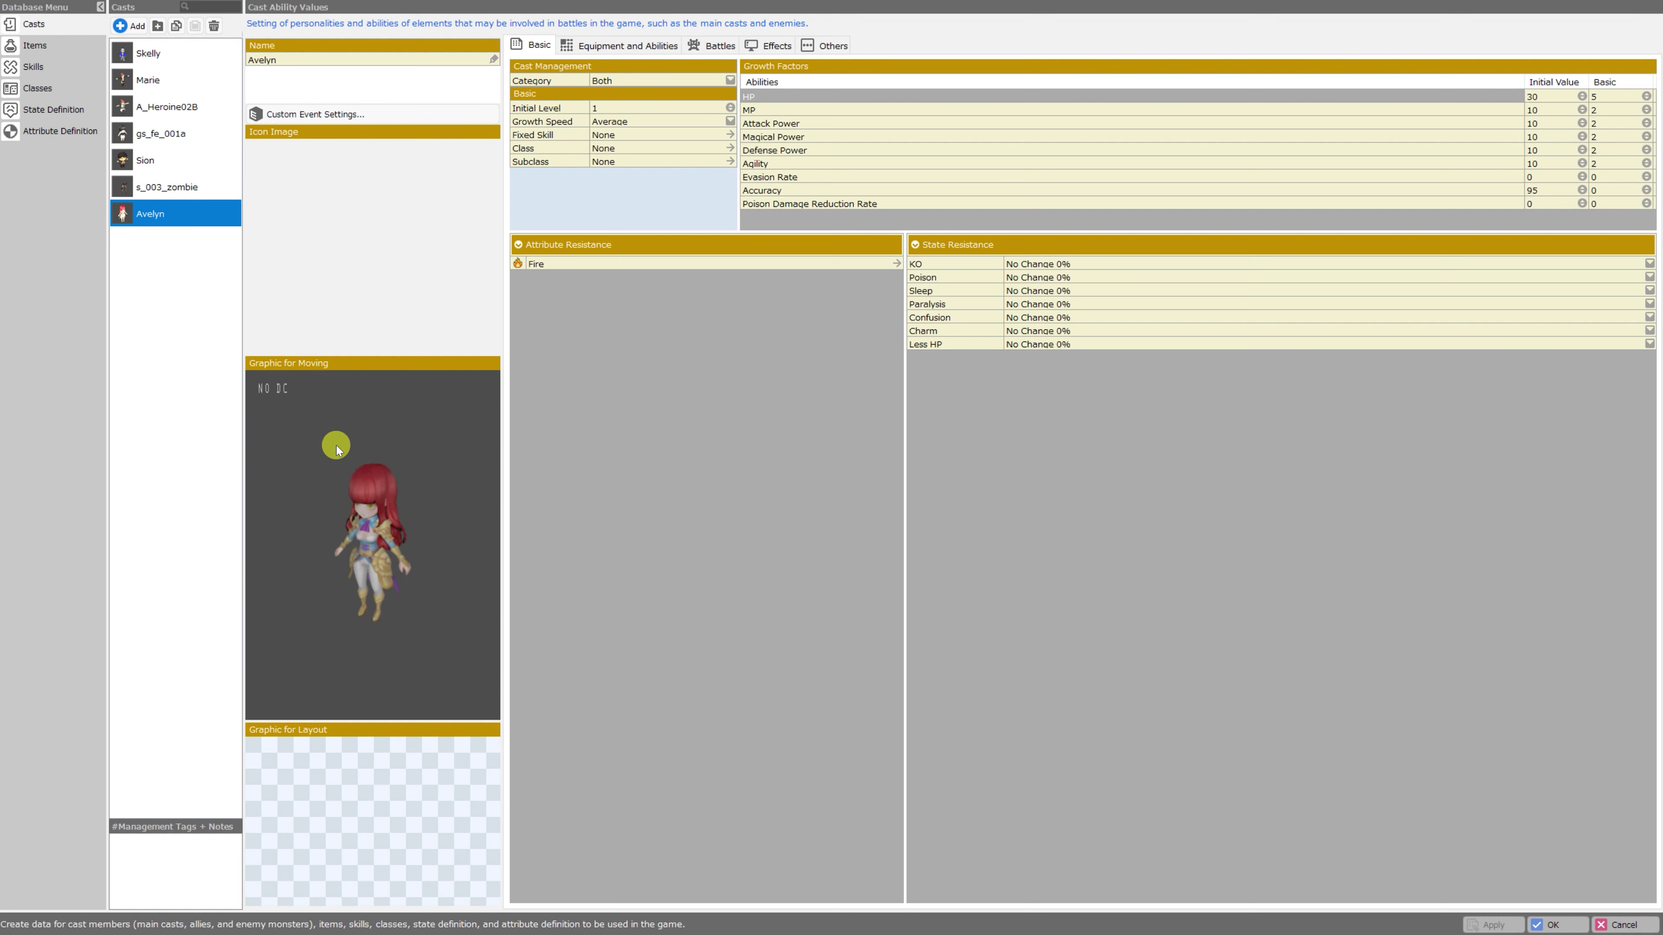
pyautogui.click(374, 547)
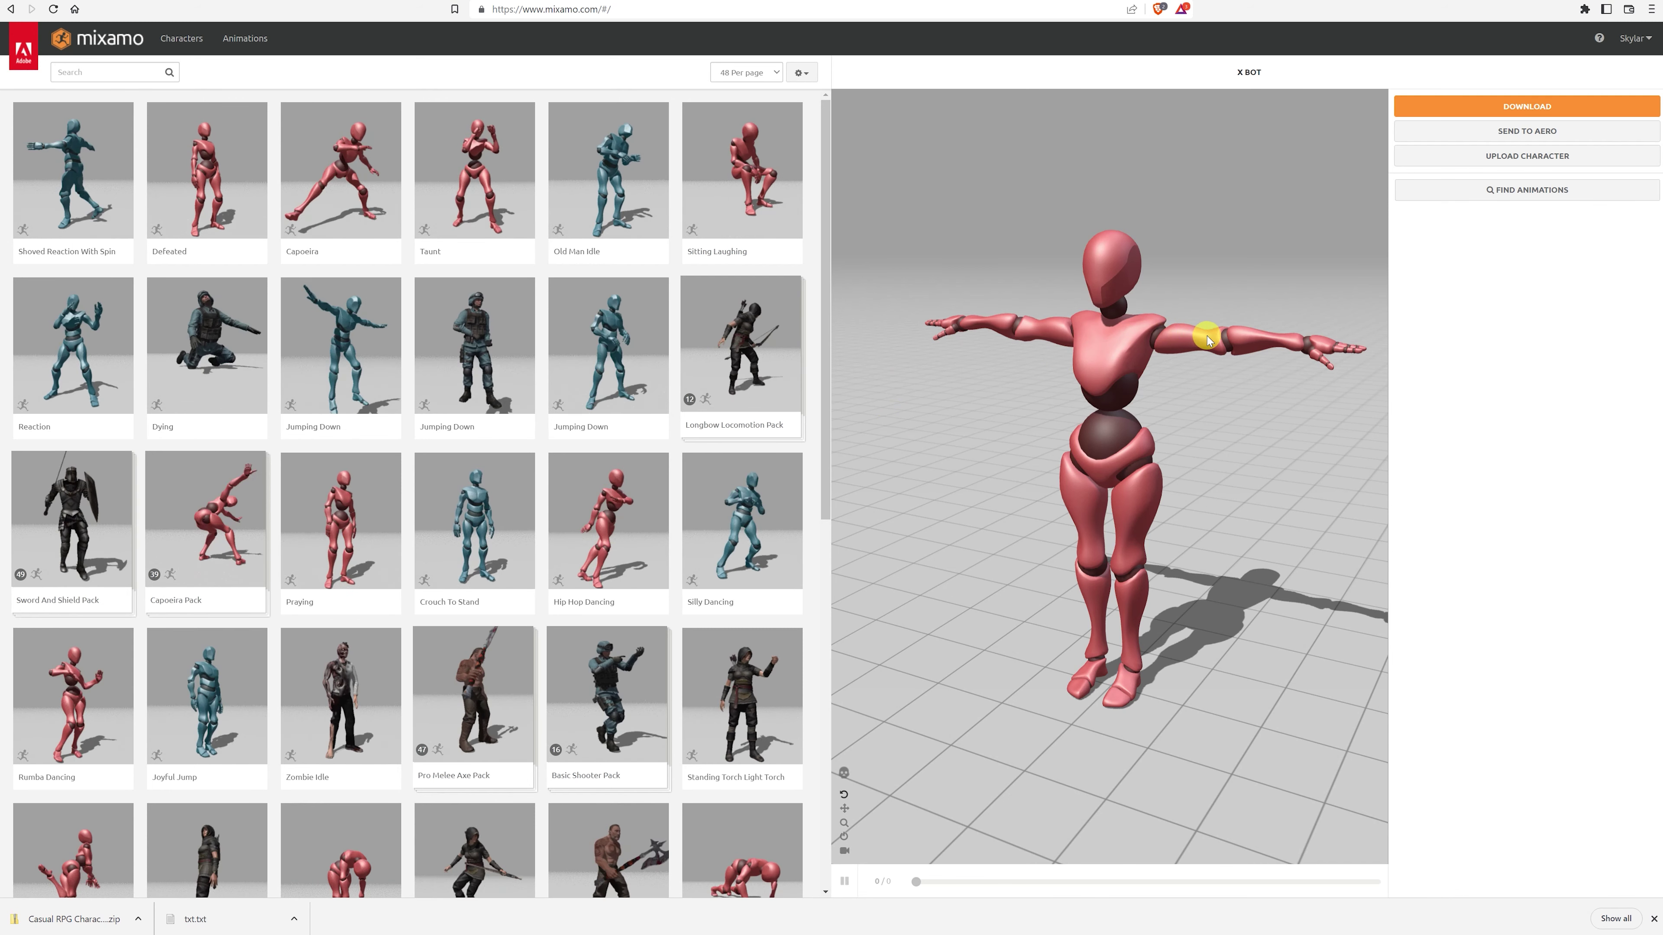
# Upload the Avelyn character file to Mixamo and accept the auto-rig.
pyautogui.click(1534, 160)
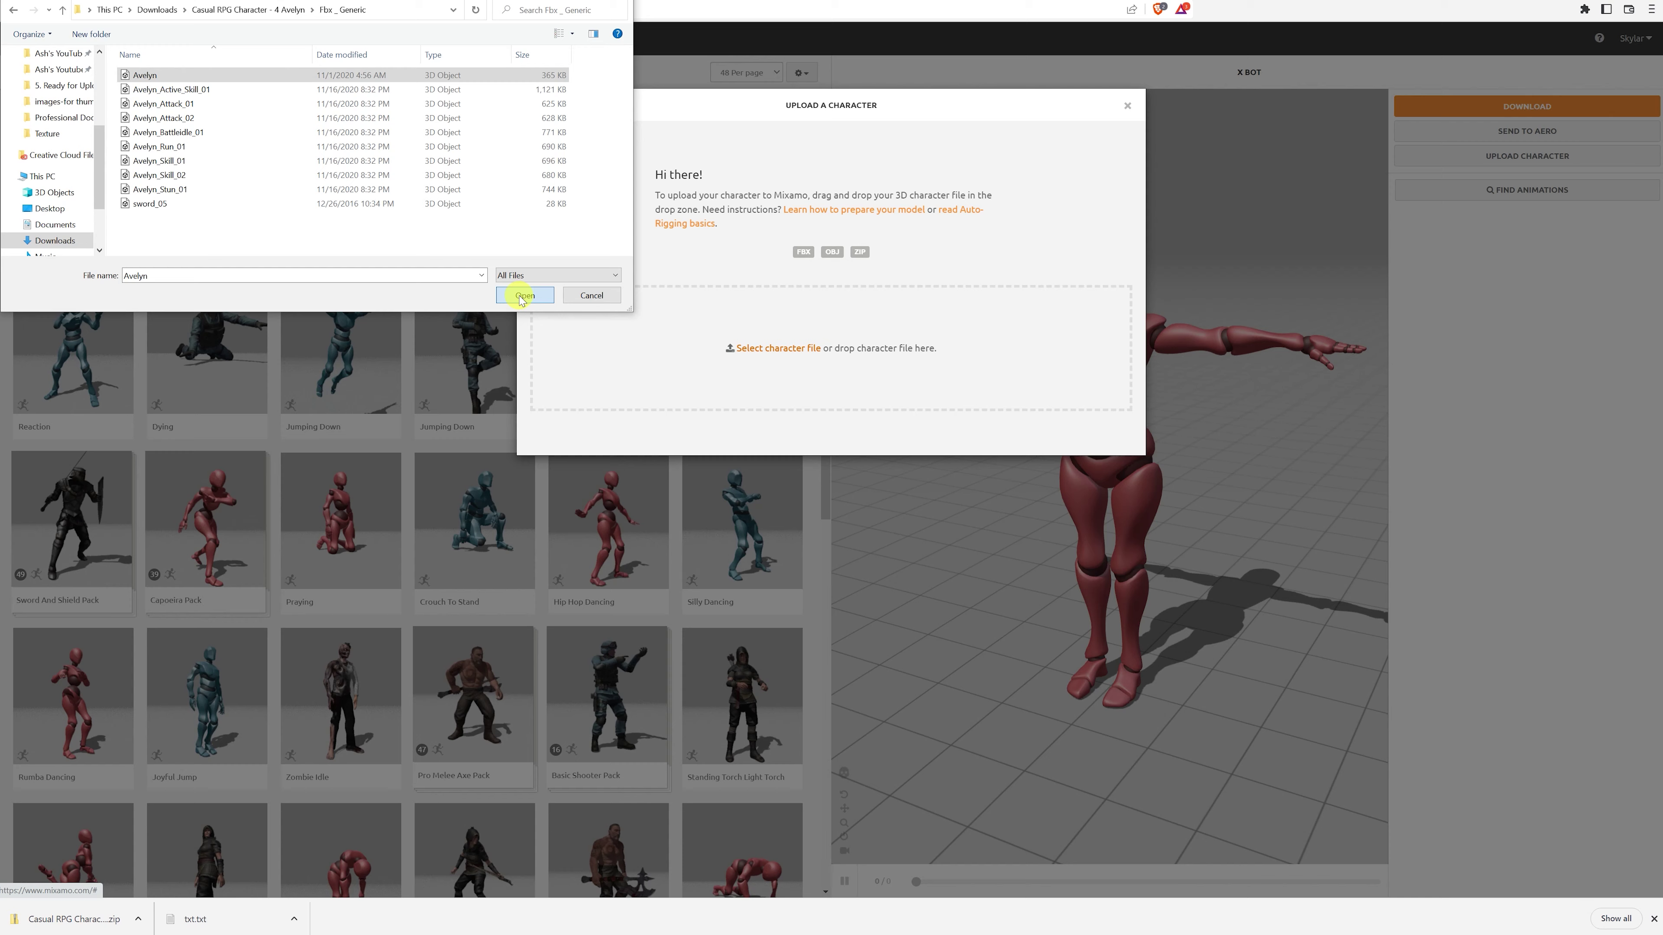
pyautogui.click(523, 295)
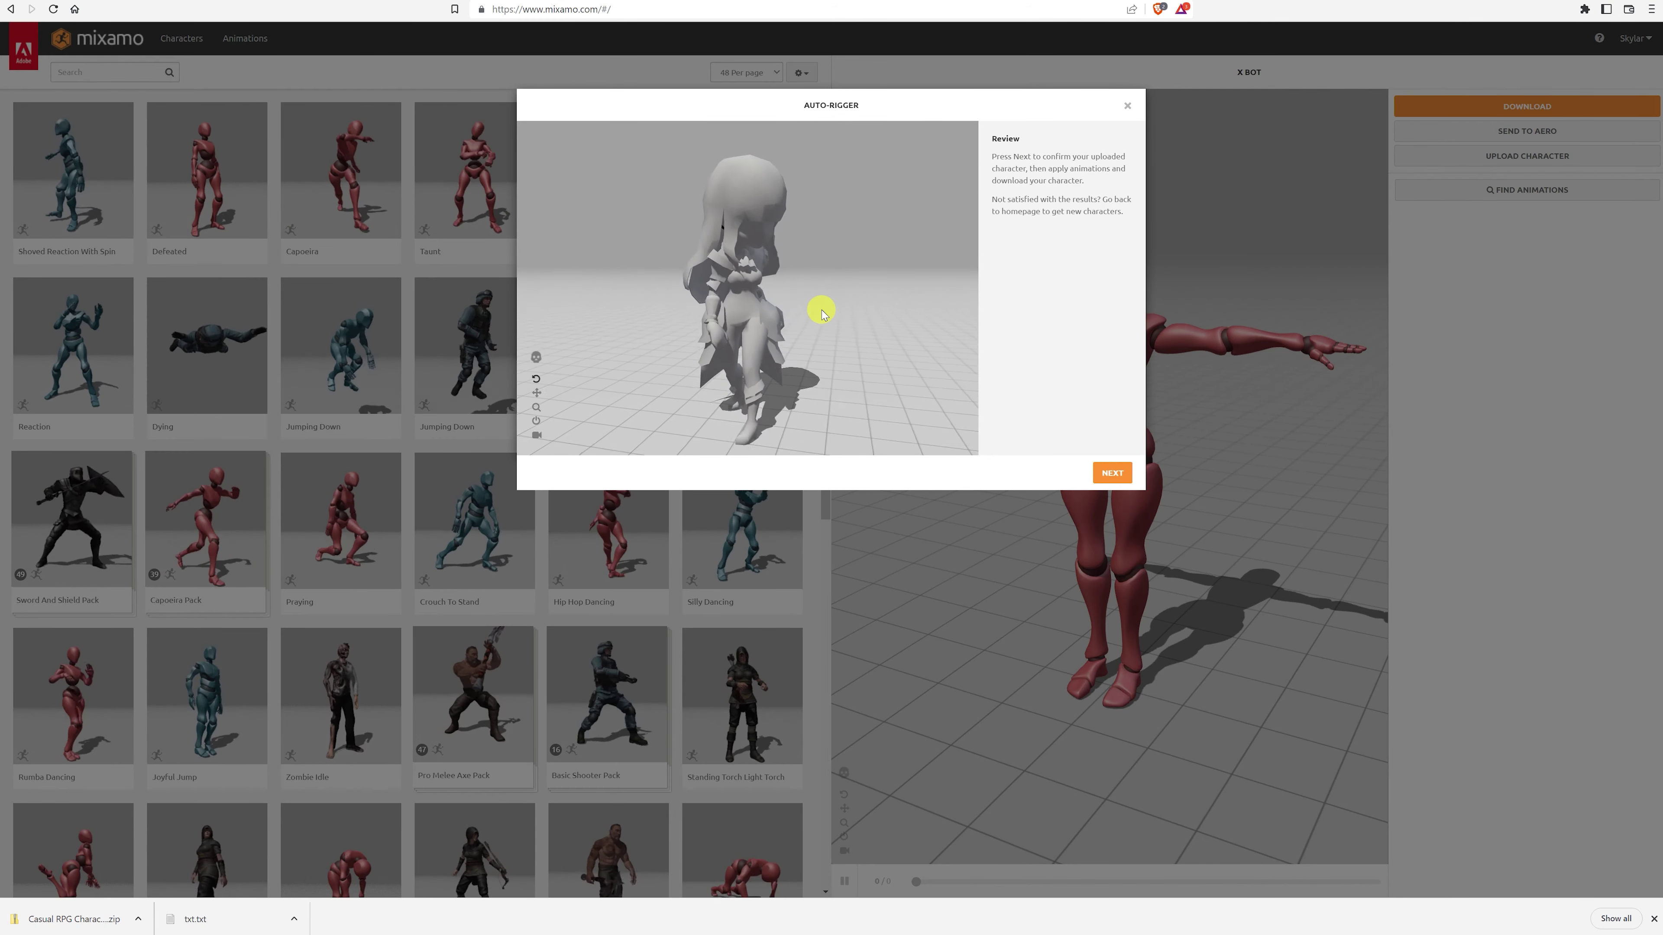
pyautogui.click(1113, 472)
pyautogui.click(196, 161)
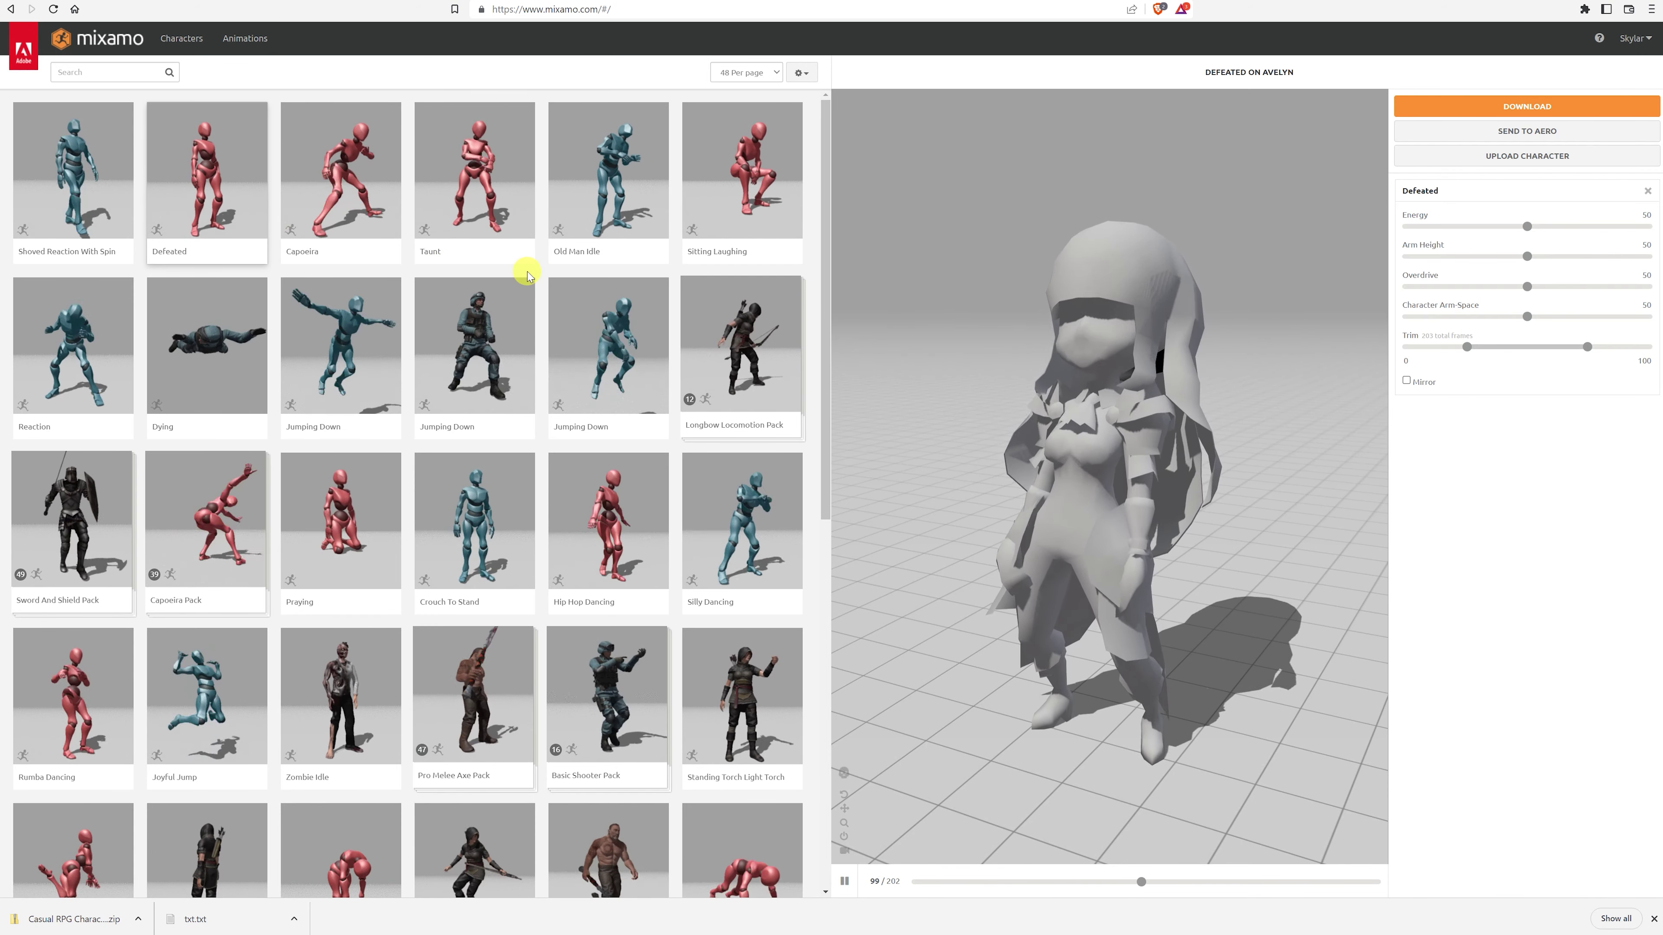
# Preview Longbow Locomotion, Silly Dancing and Twist Dance, then download Avelyn with Twist Dance.
pyautogui.click(731, 364)
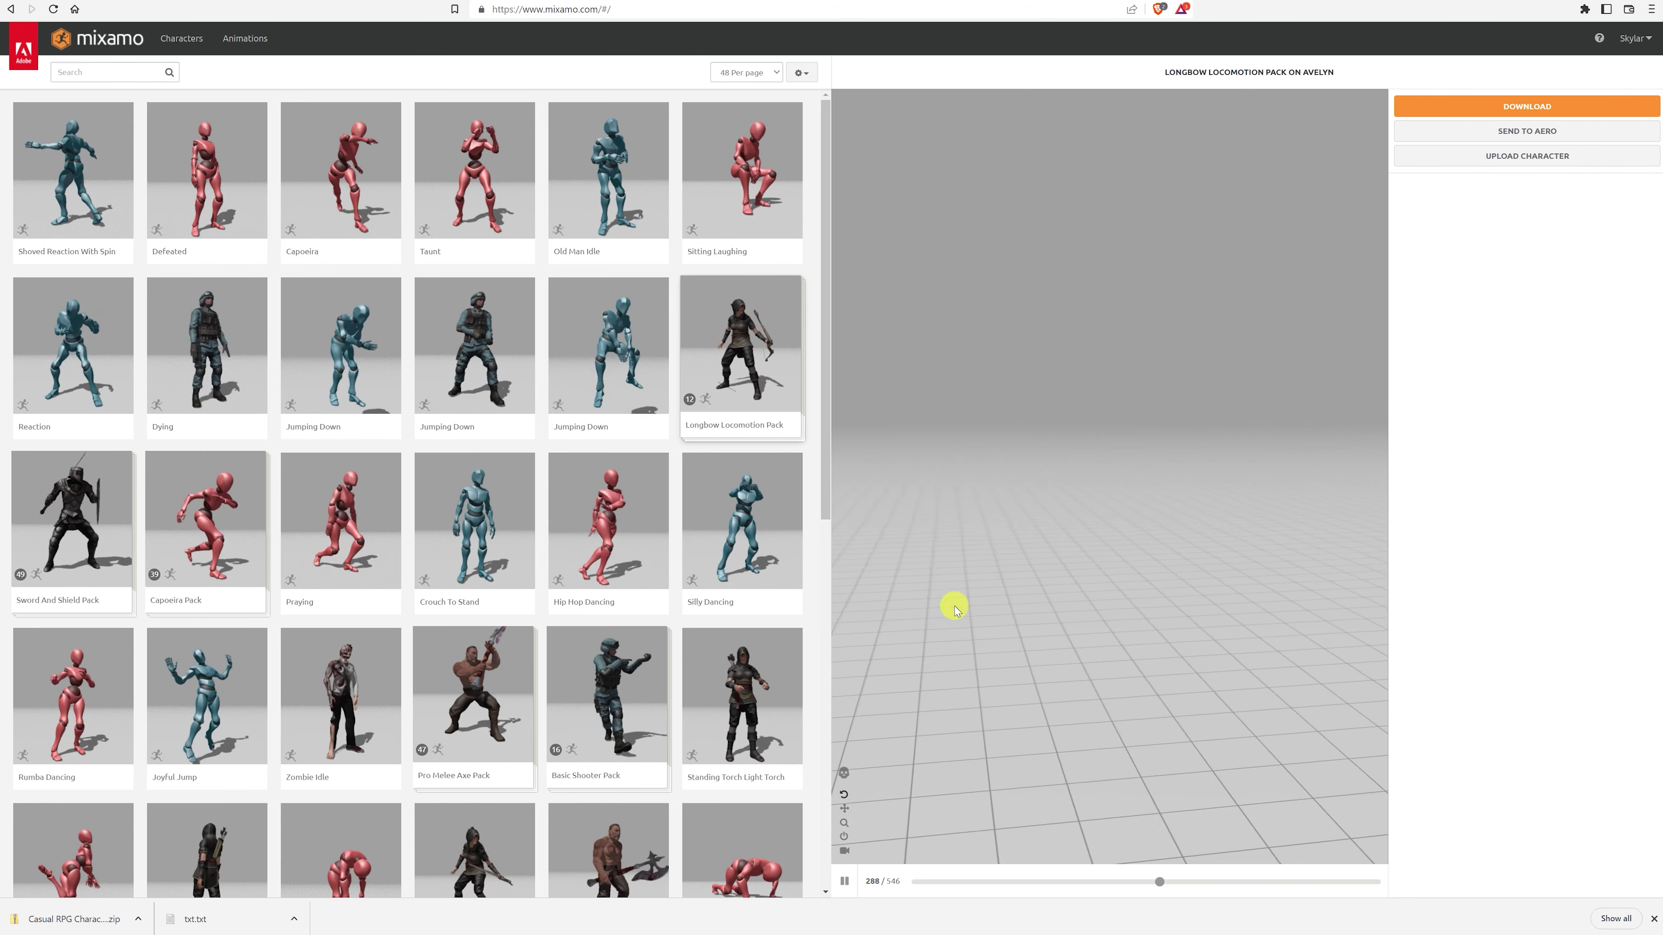
pyautogui.click(742, 524)
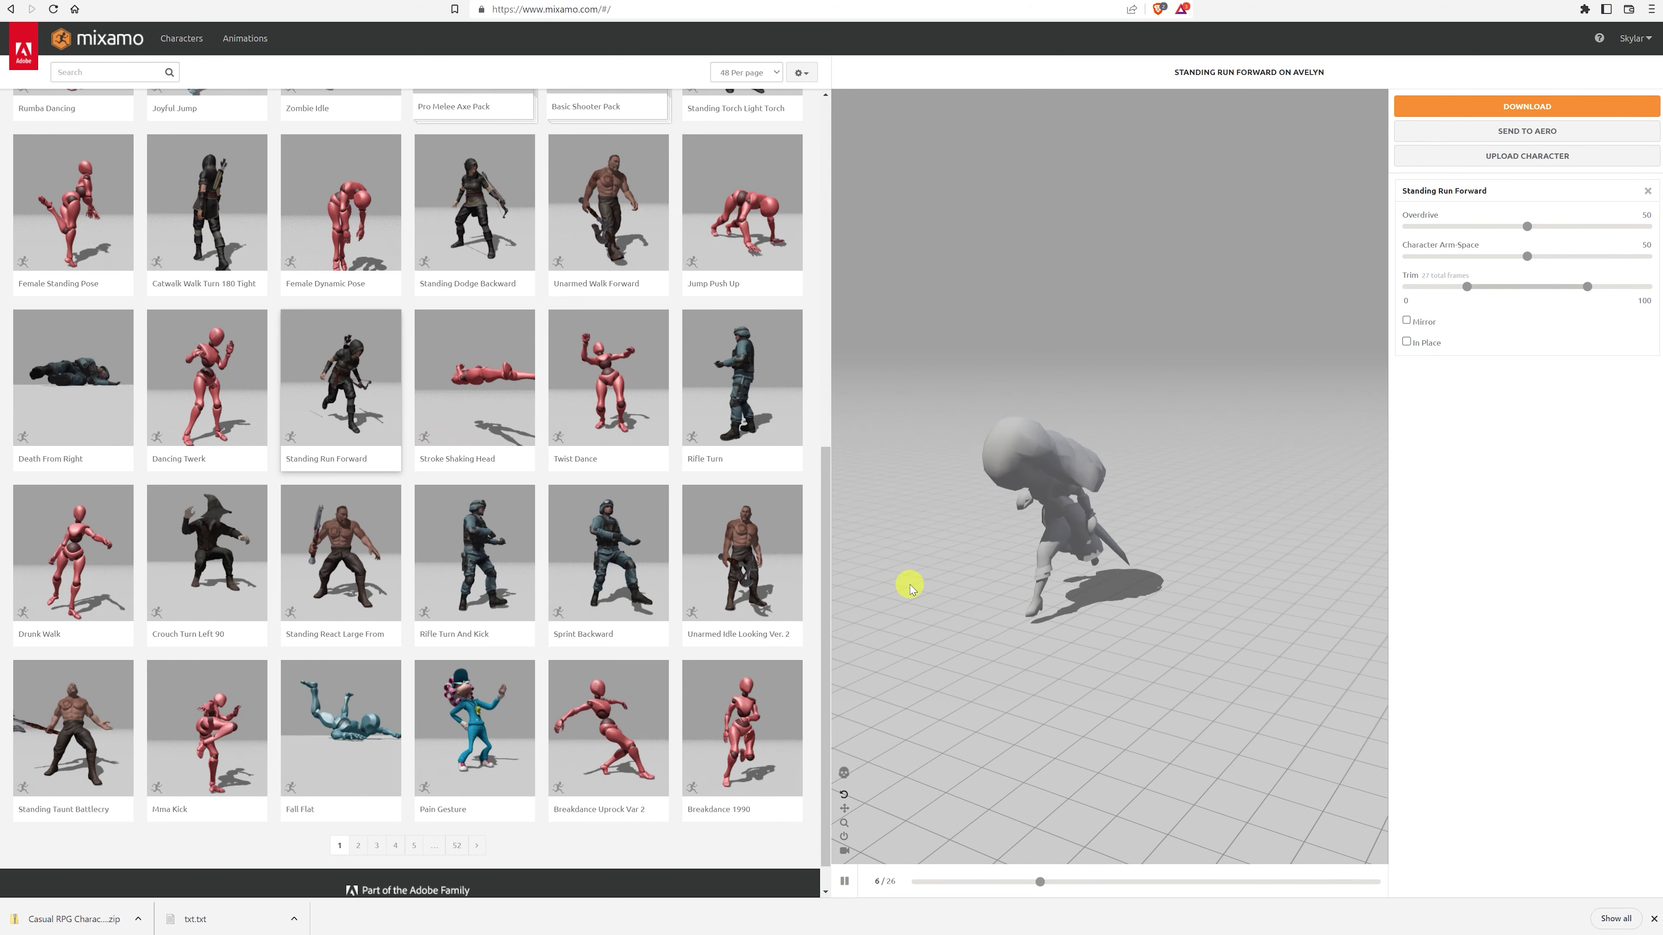
pyautogui.scroll(-1, 746, 583)
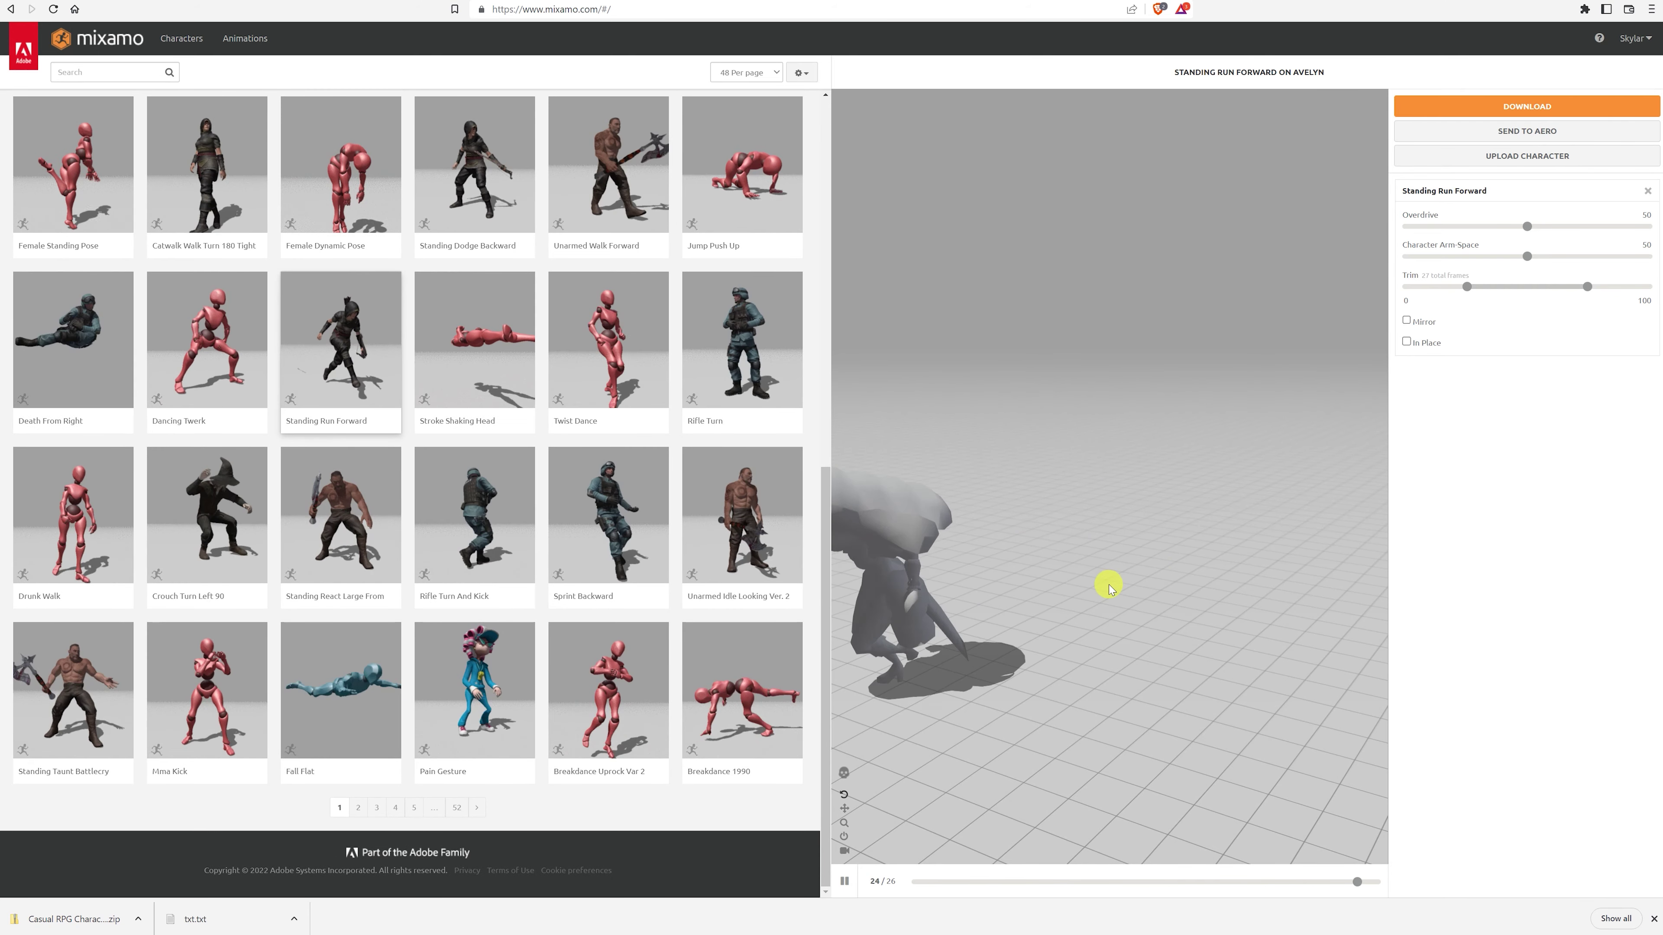
pyautogui.click(638, 364)
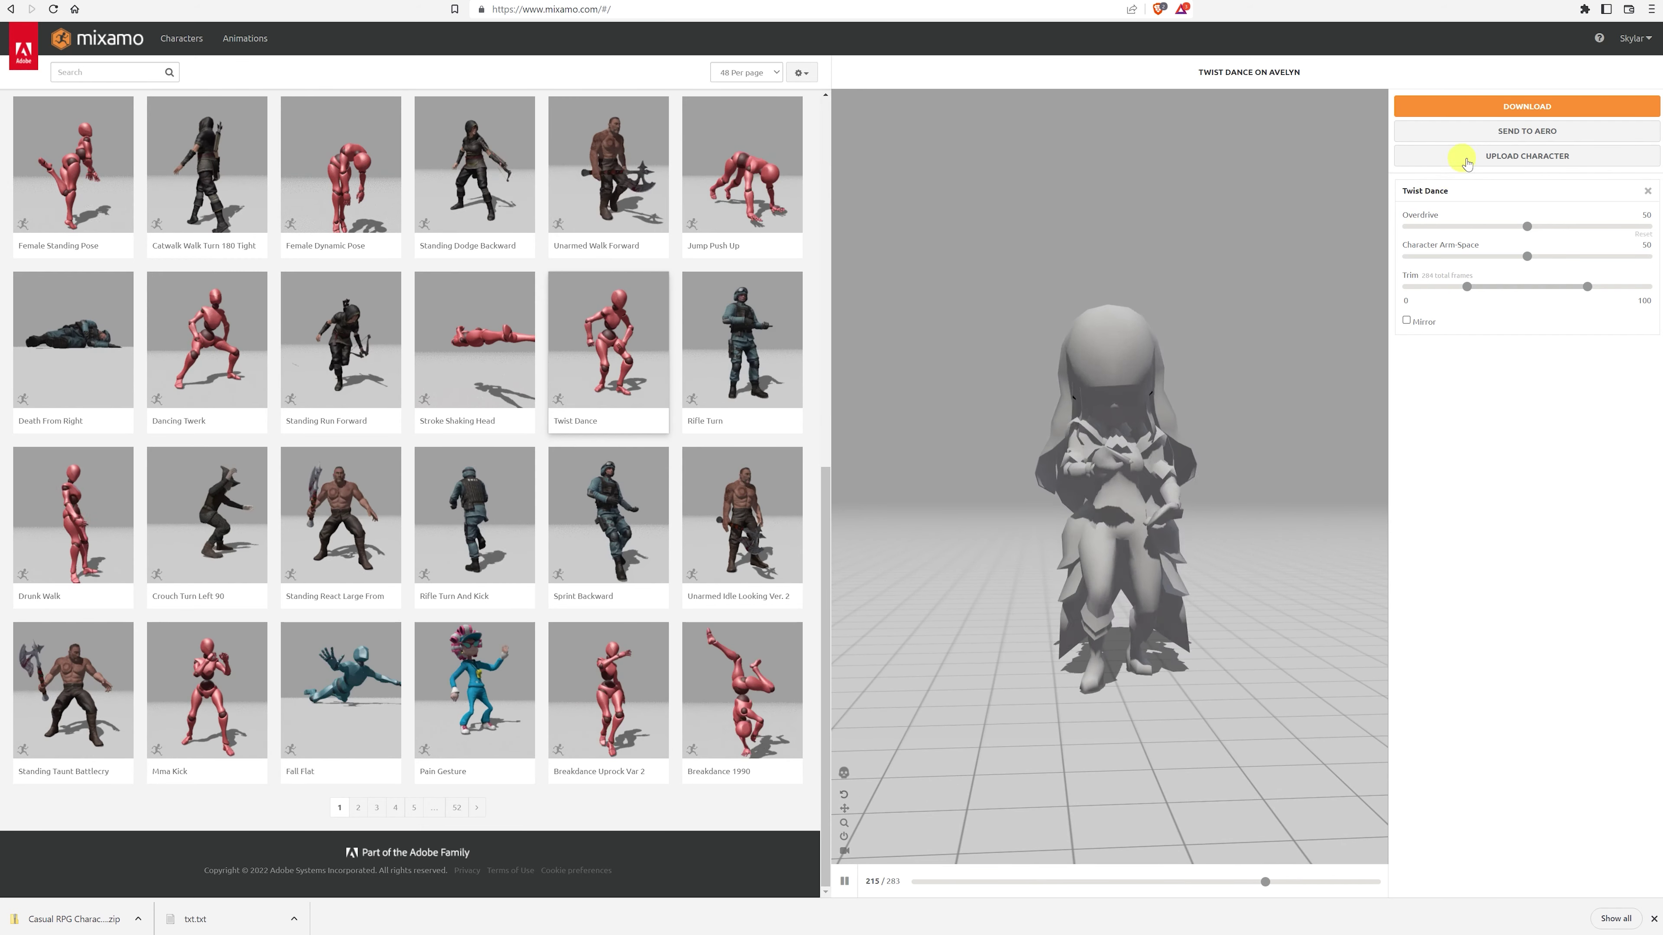
pyautogui.click(1523, 106)
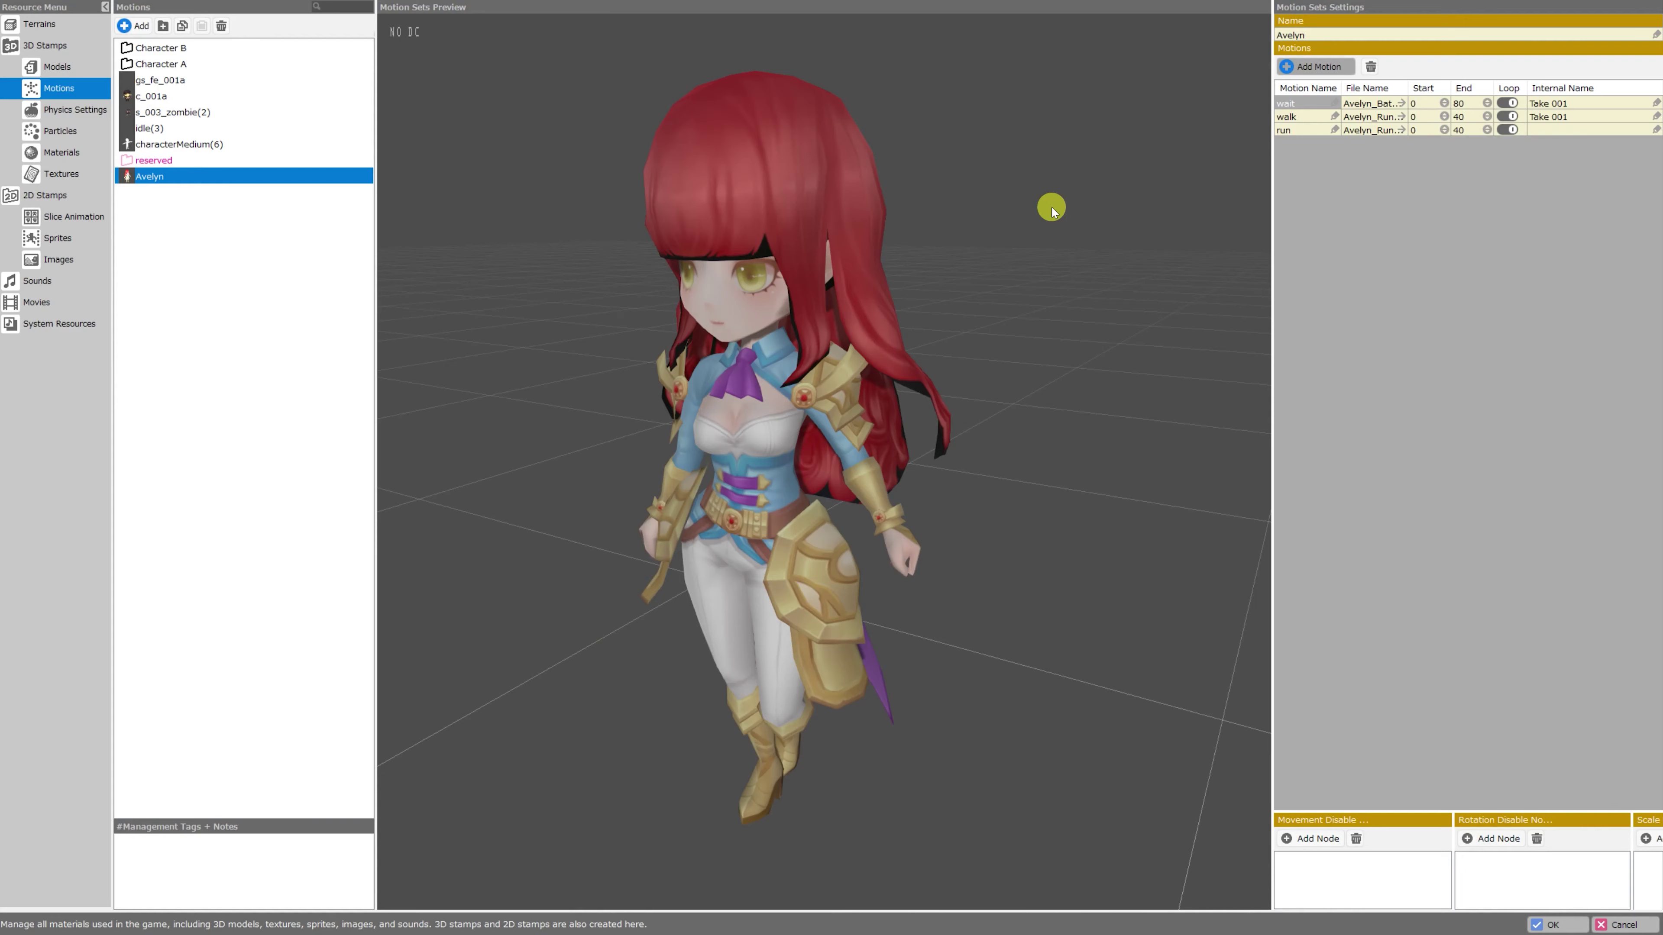
# Import Twist Dance.fbx as a new motion in Avelyn's set and preview the dance.
pyautogui.click(149, 174)
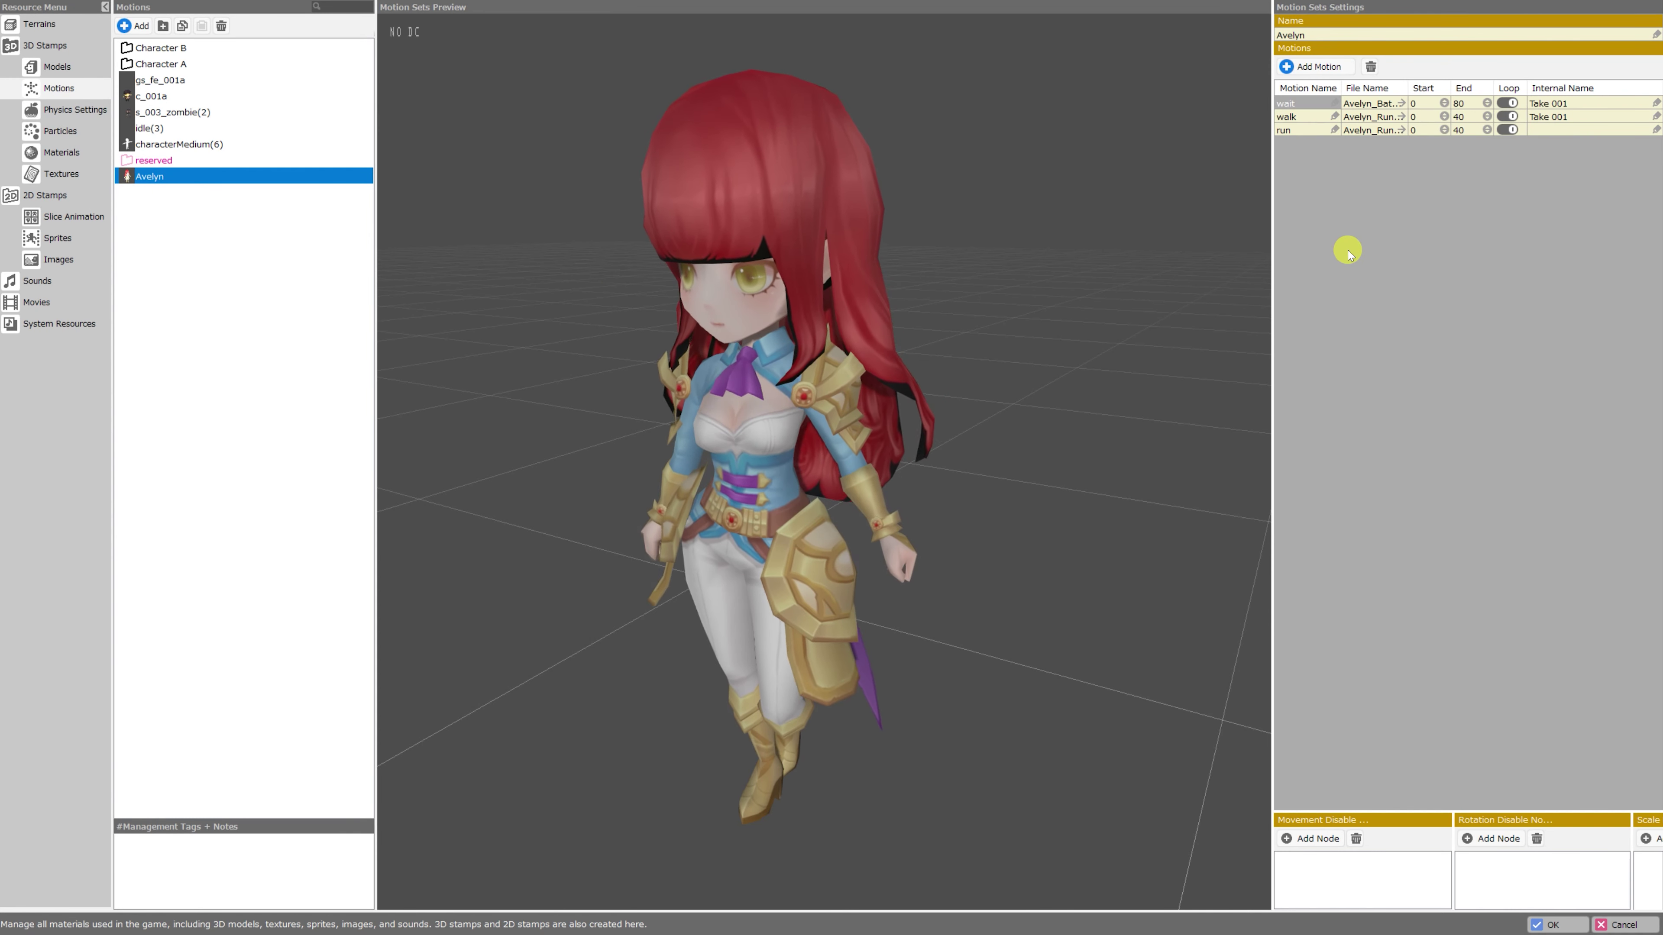
pyautogui.click(1330, 67)
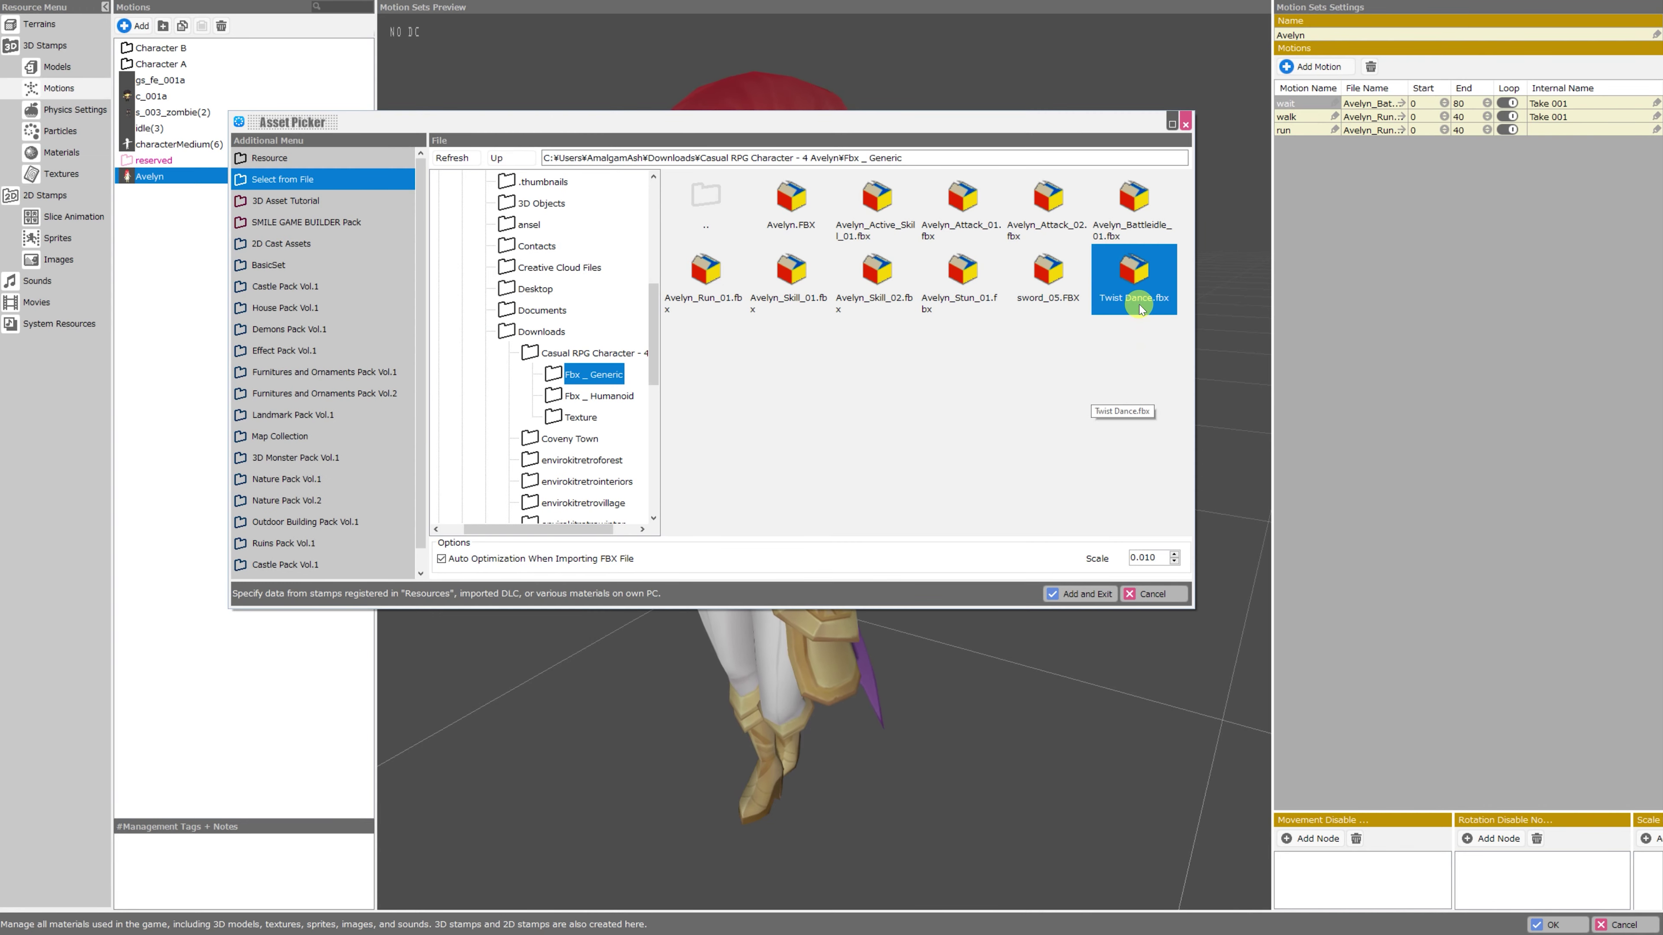
pyautogui.click(1090, 594)
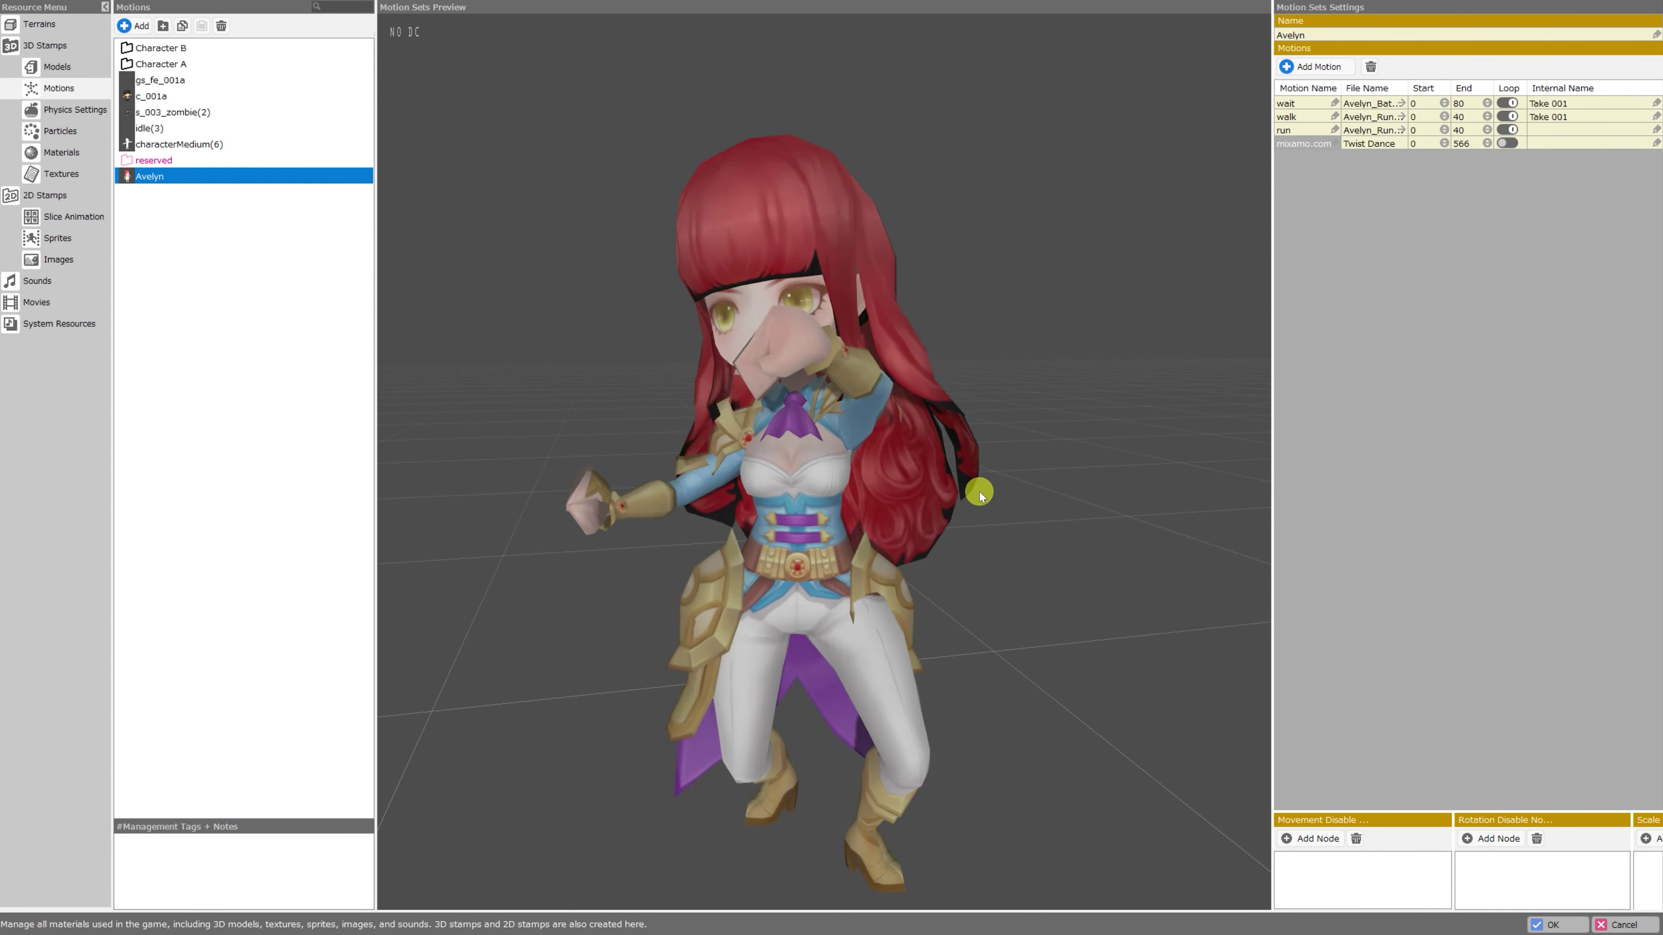
pyautogui.moveTo(984, 490)
pyautogui.mouseDown()
pyautogui.moveTo(1063, 467)
pyautogui.moveTo(996, 466)
pyautogui.mouseUp()
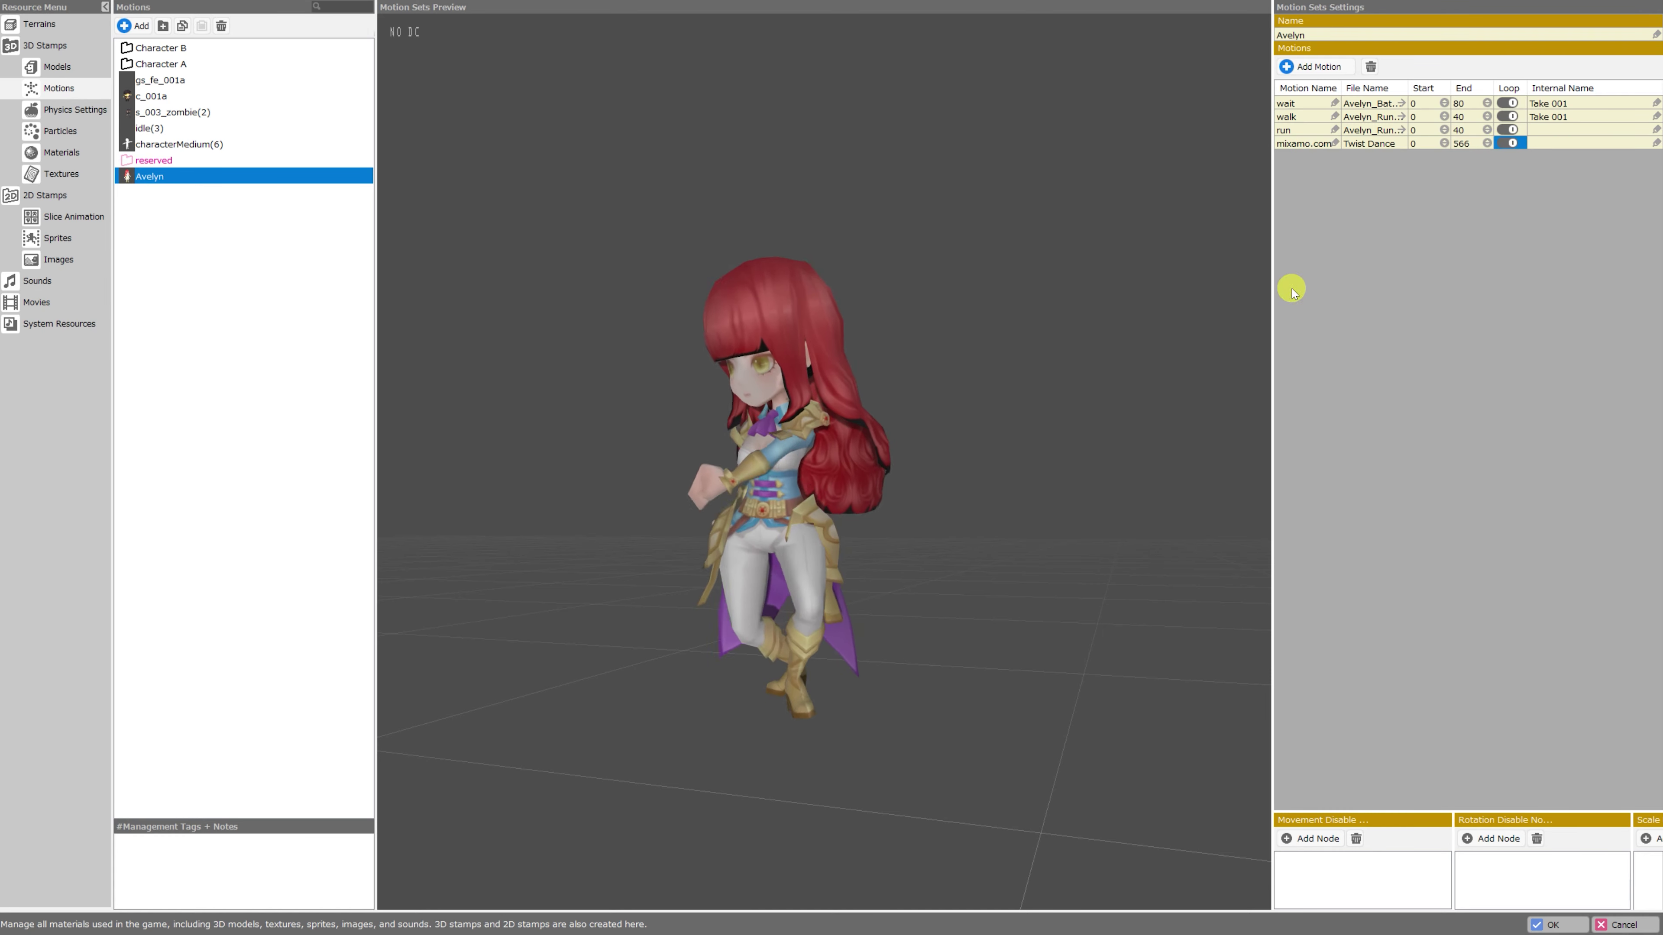
# Rename the fourth motion (mixamo.com) to dance, then check the walk and wait names.
pyautogui.moveTo(1135, 421); pyautogui.dragTo(1122, 421)
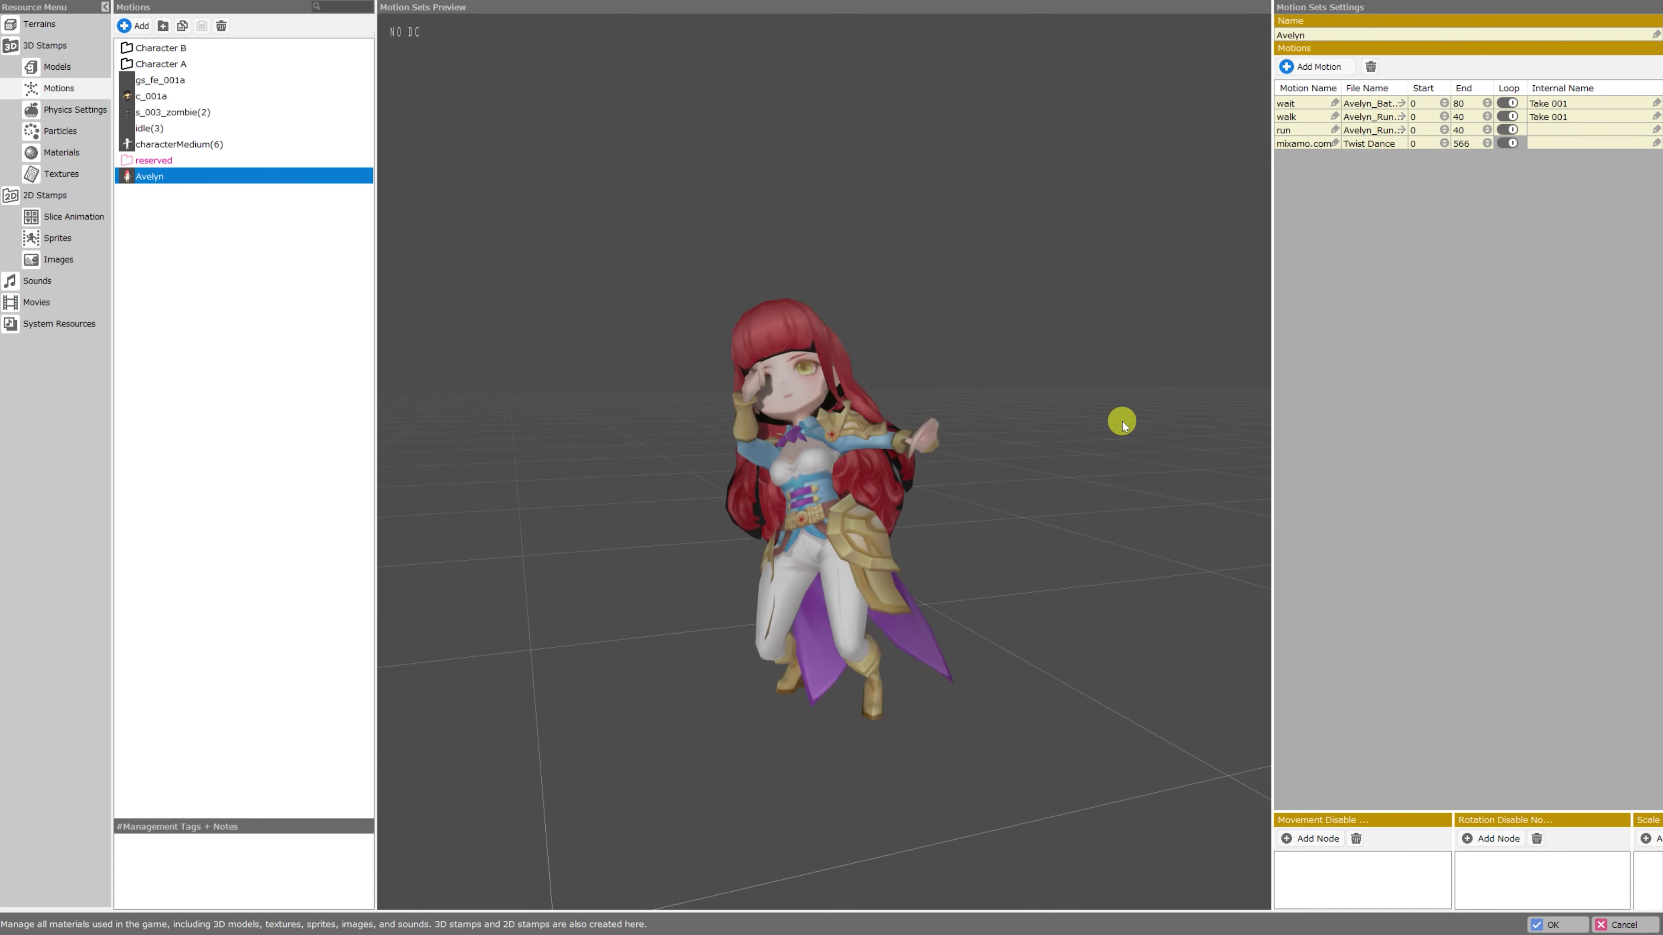
pyautogui.doubleClick(1303, 143)
pyautogui.write('dance')
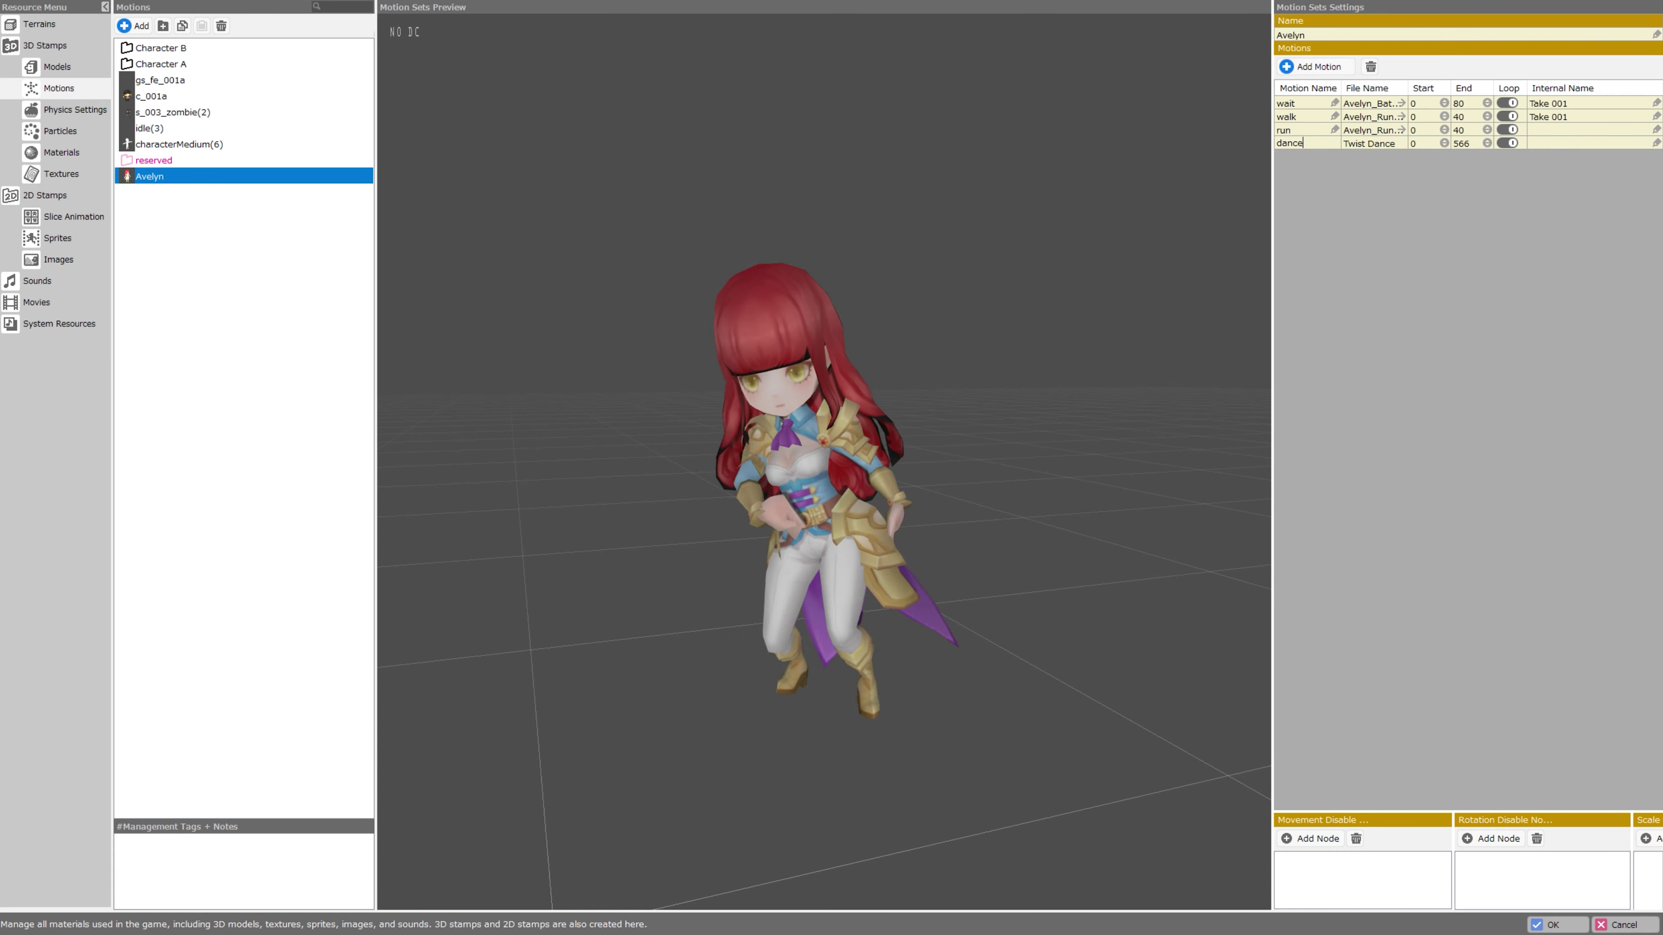
pyautogui.doubleClick(1302, 117)
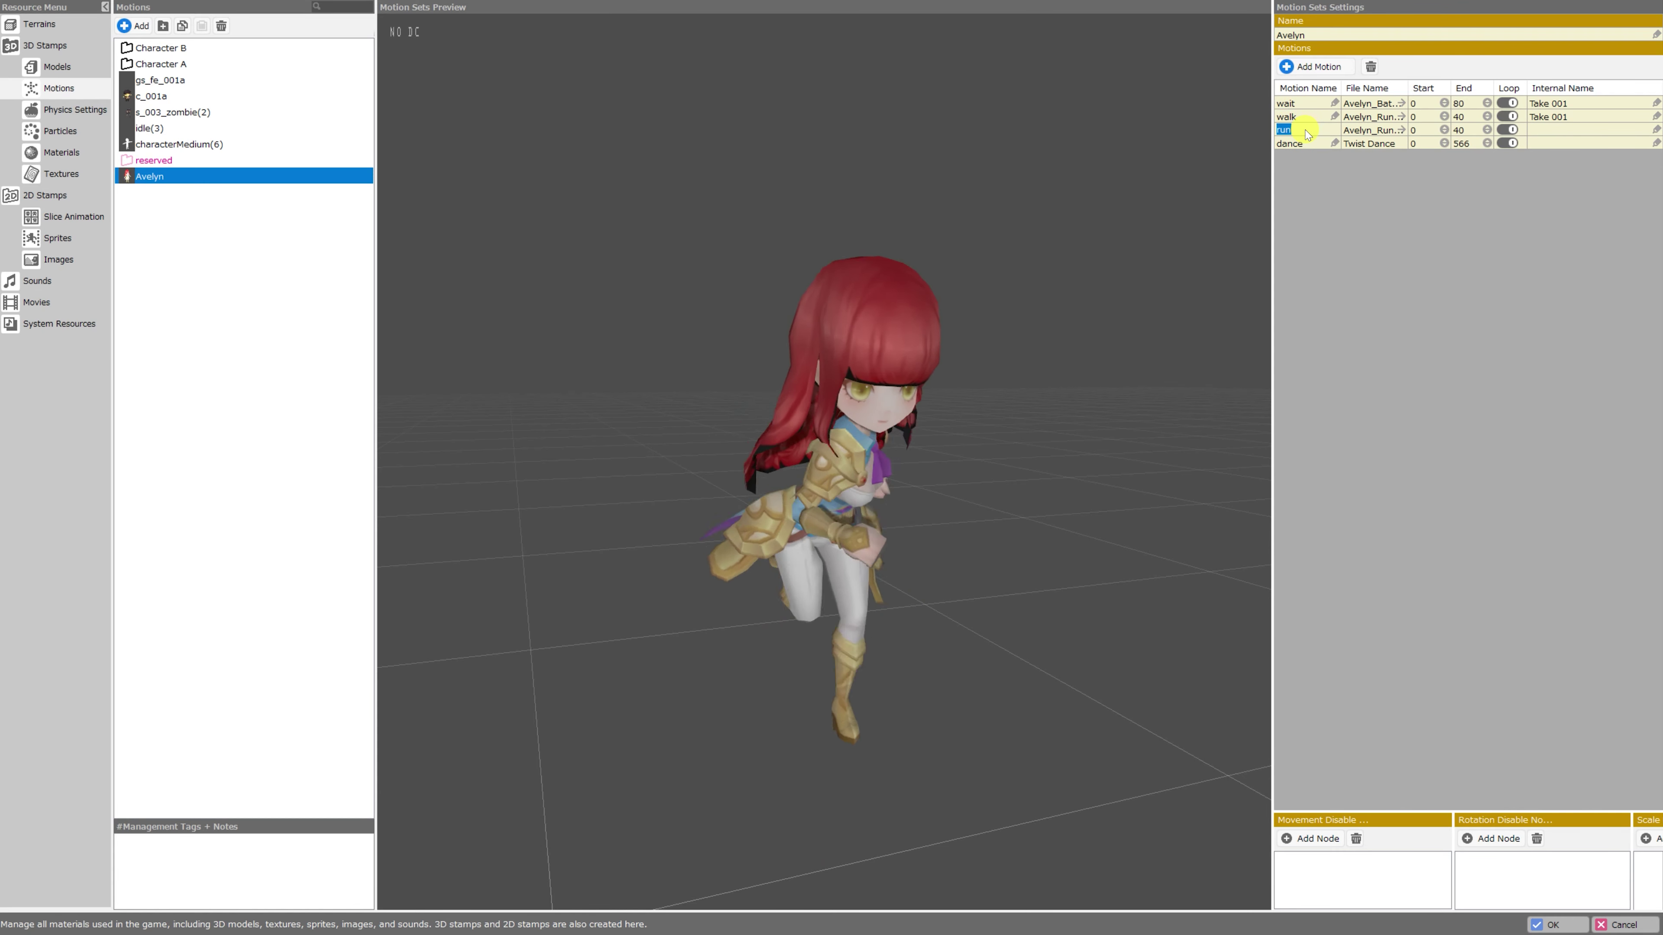
pyautogui.doubleClick(1300, 104)
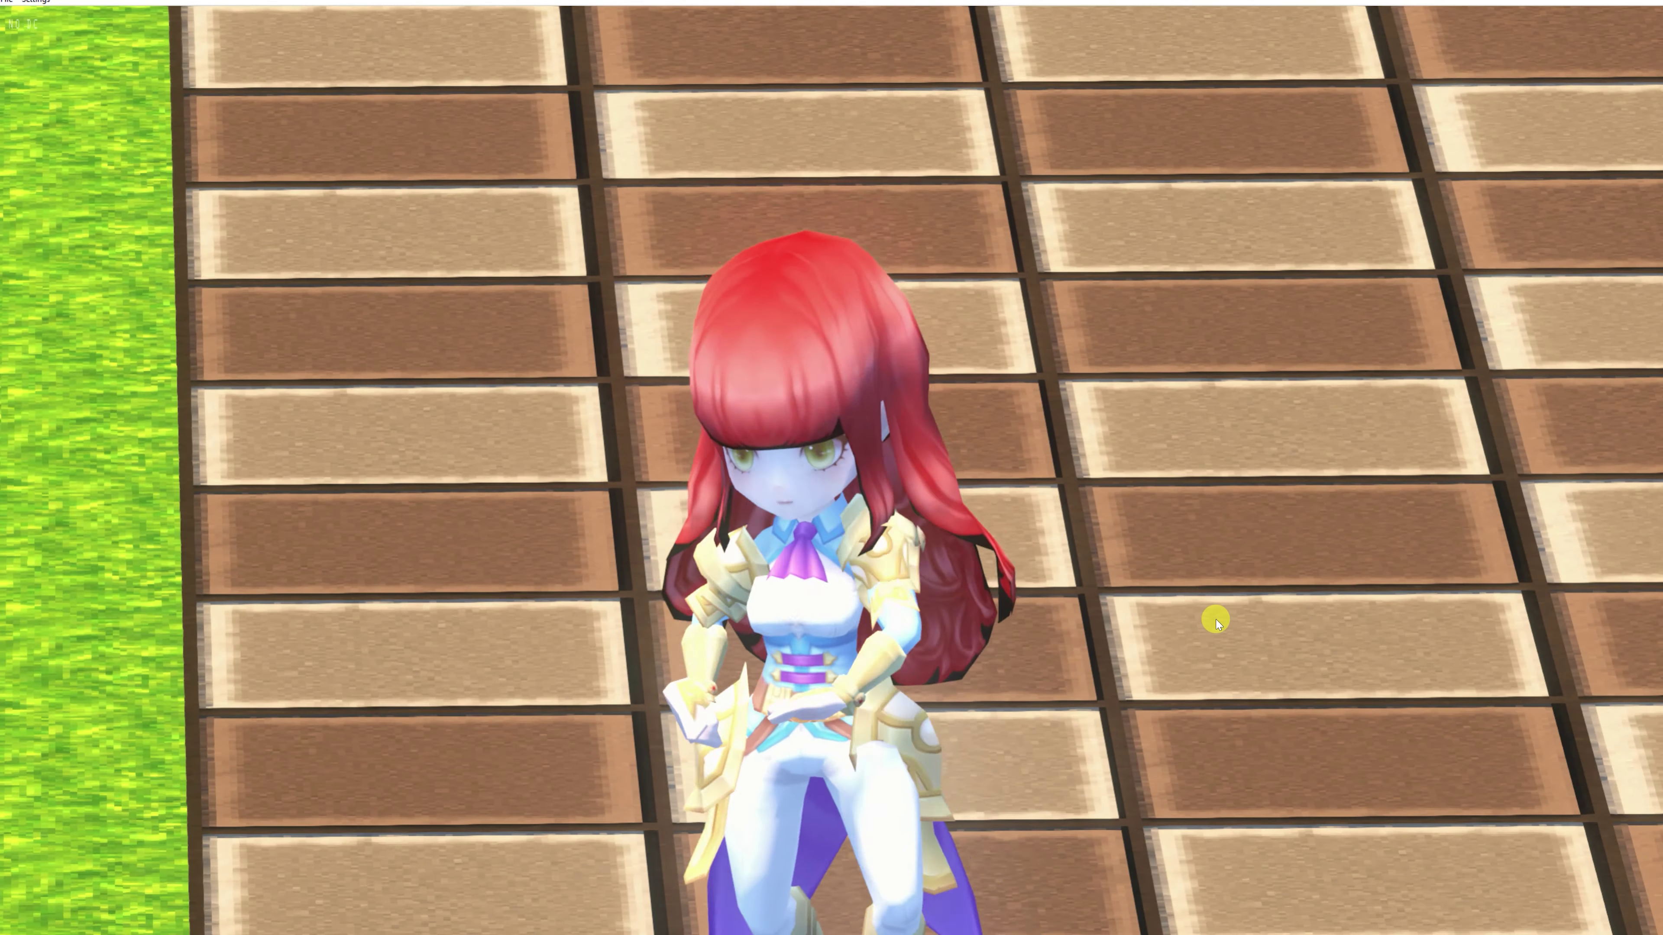
# Run Avelyn up the path, turn her to the camera, and switch to a low view.
pyautogui.press('Up')
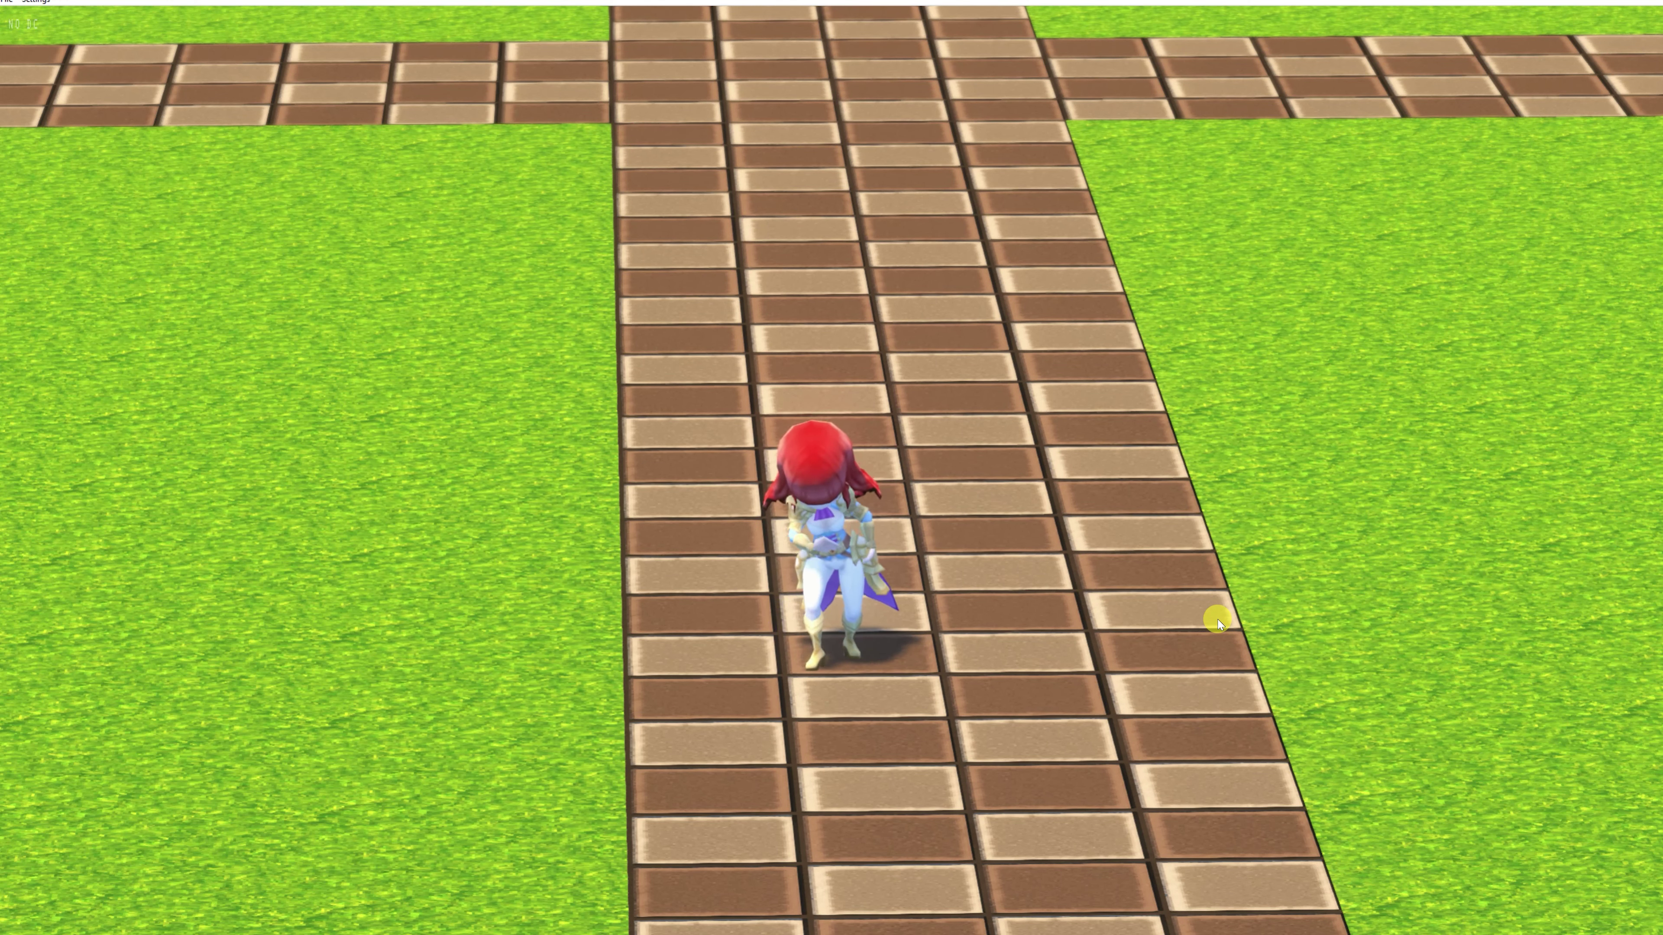
pyautogui.press('s')
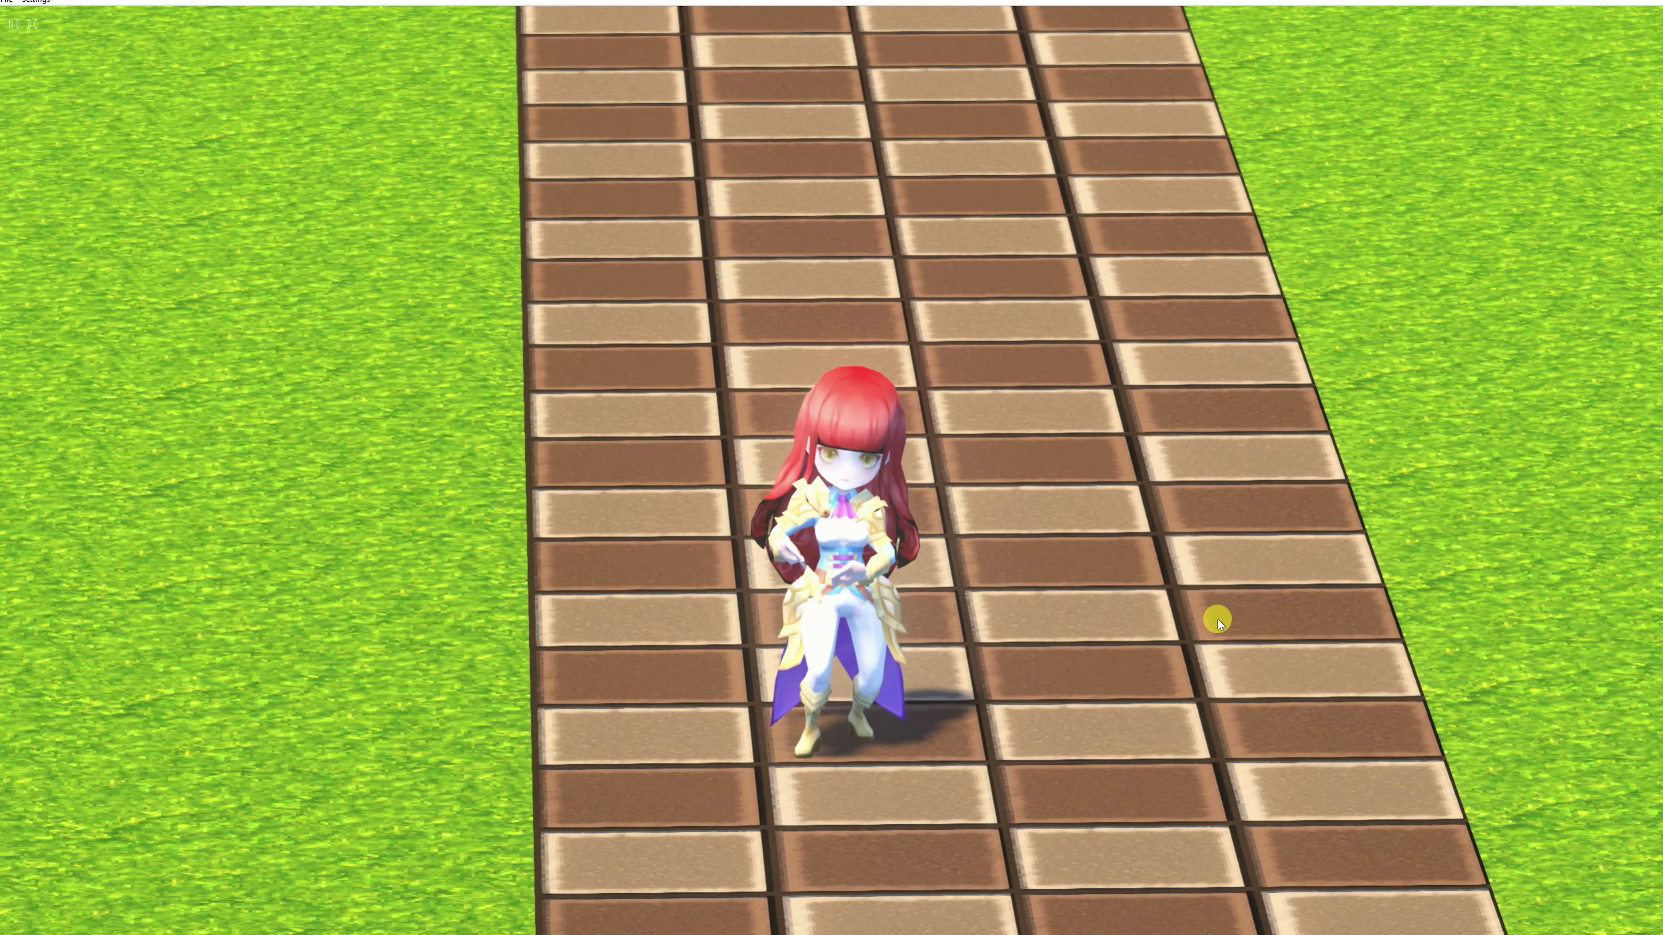
pyautogui.press('c')
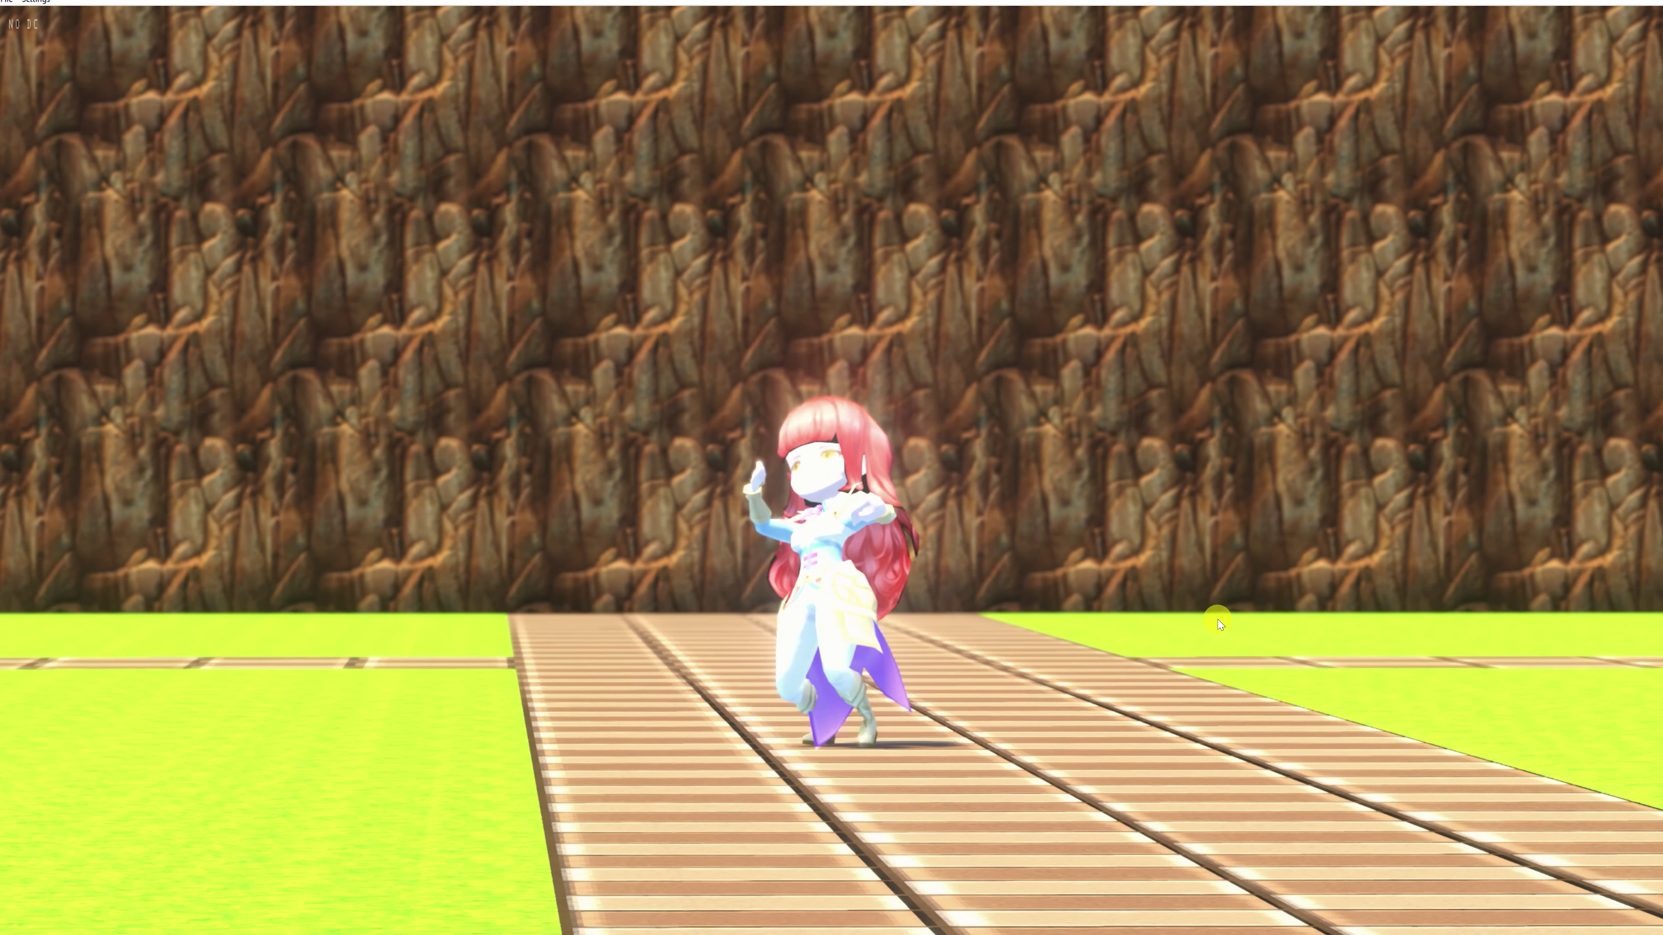